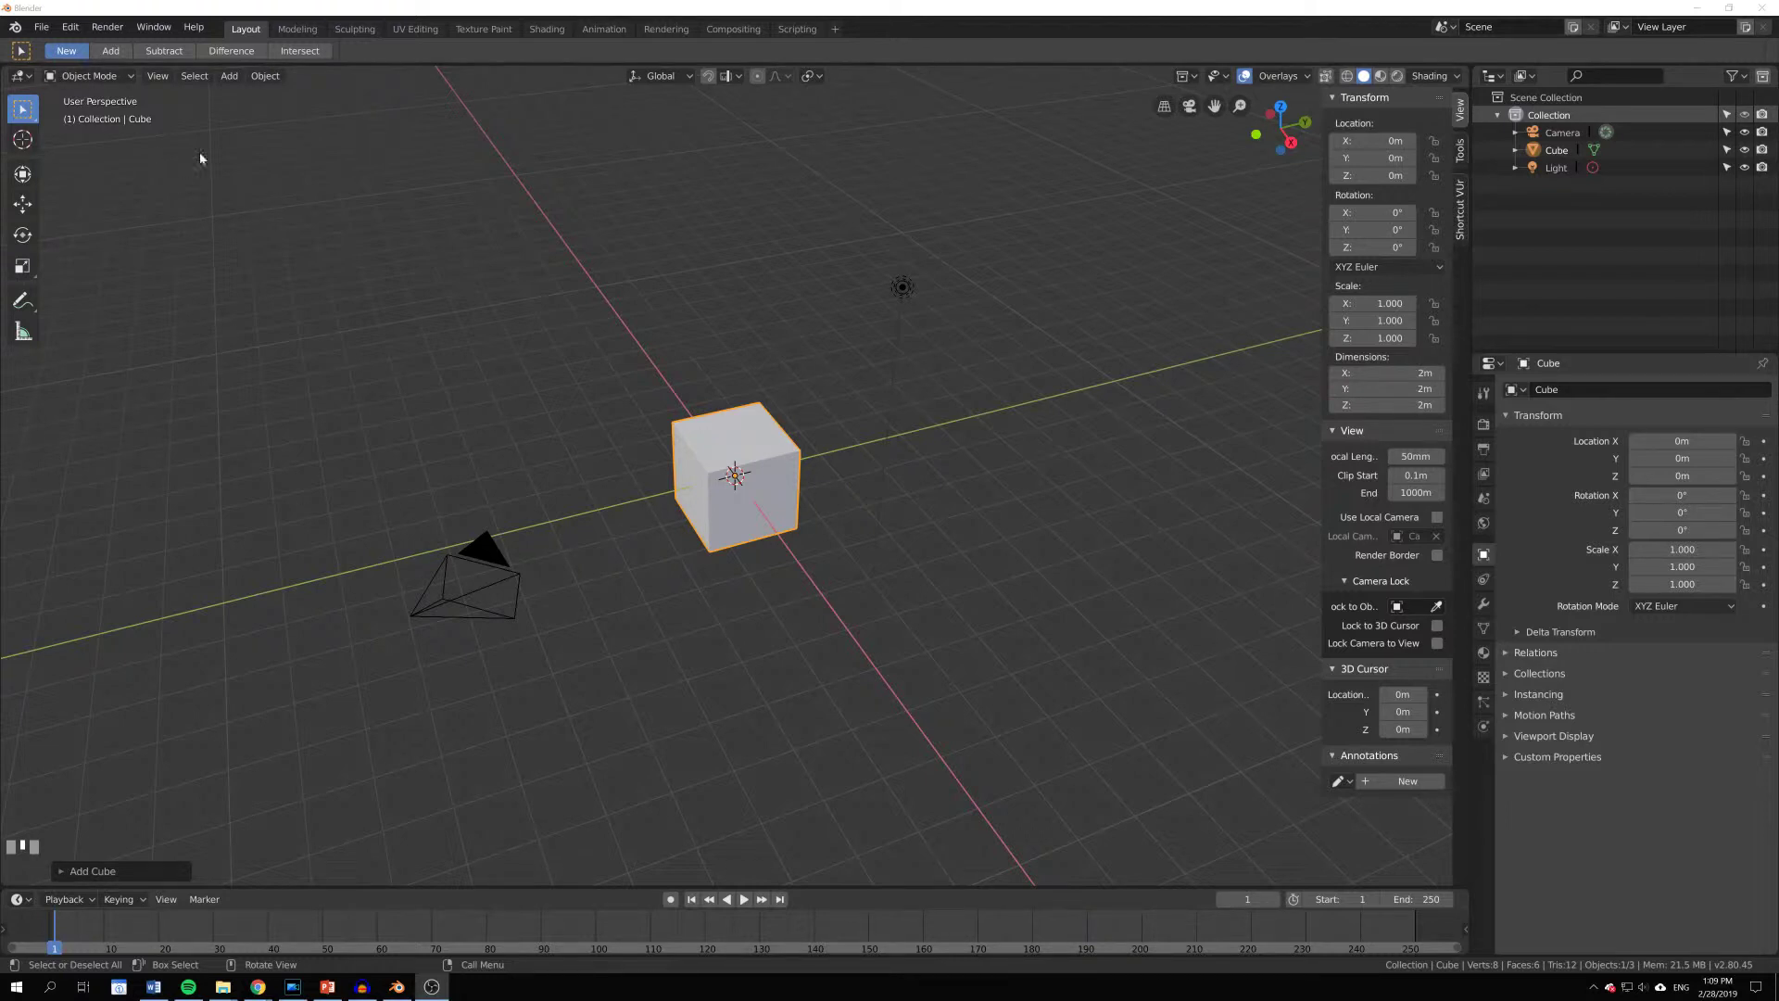
Step: Open the default cube's mesh for editing and clear the selection
click(778, 448)
key(Tab)
mouse_move(752, 466)
middle_down()
mouse_move(759, 436)
mouse_move(763, 452)
middle_up()
key(a)
middle_drag(969, 440, 886, 431)
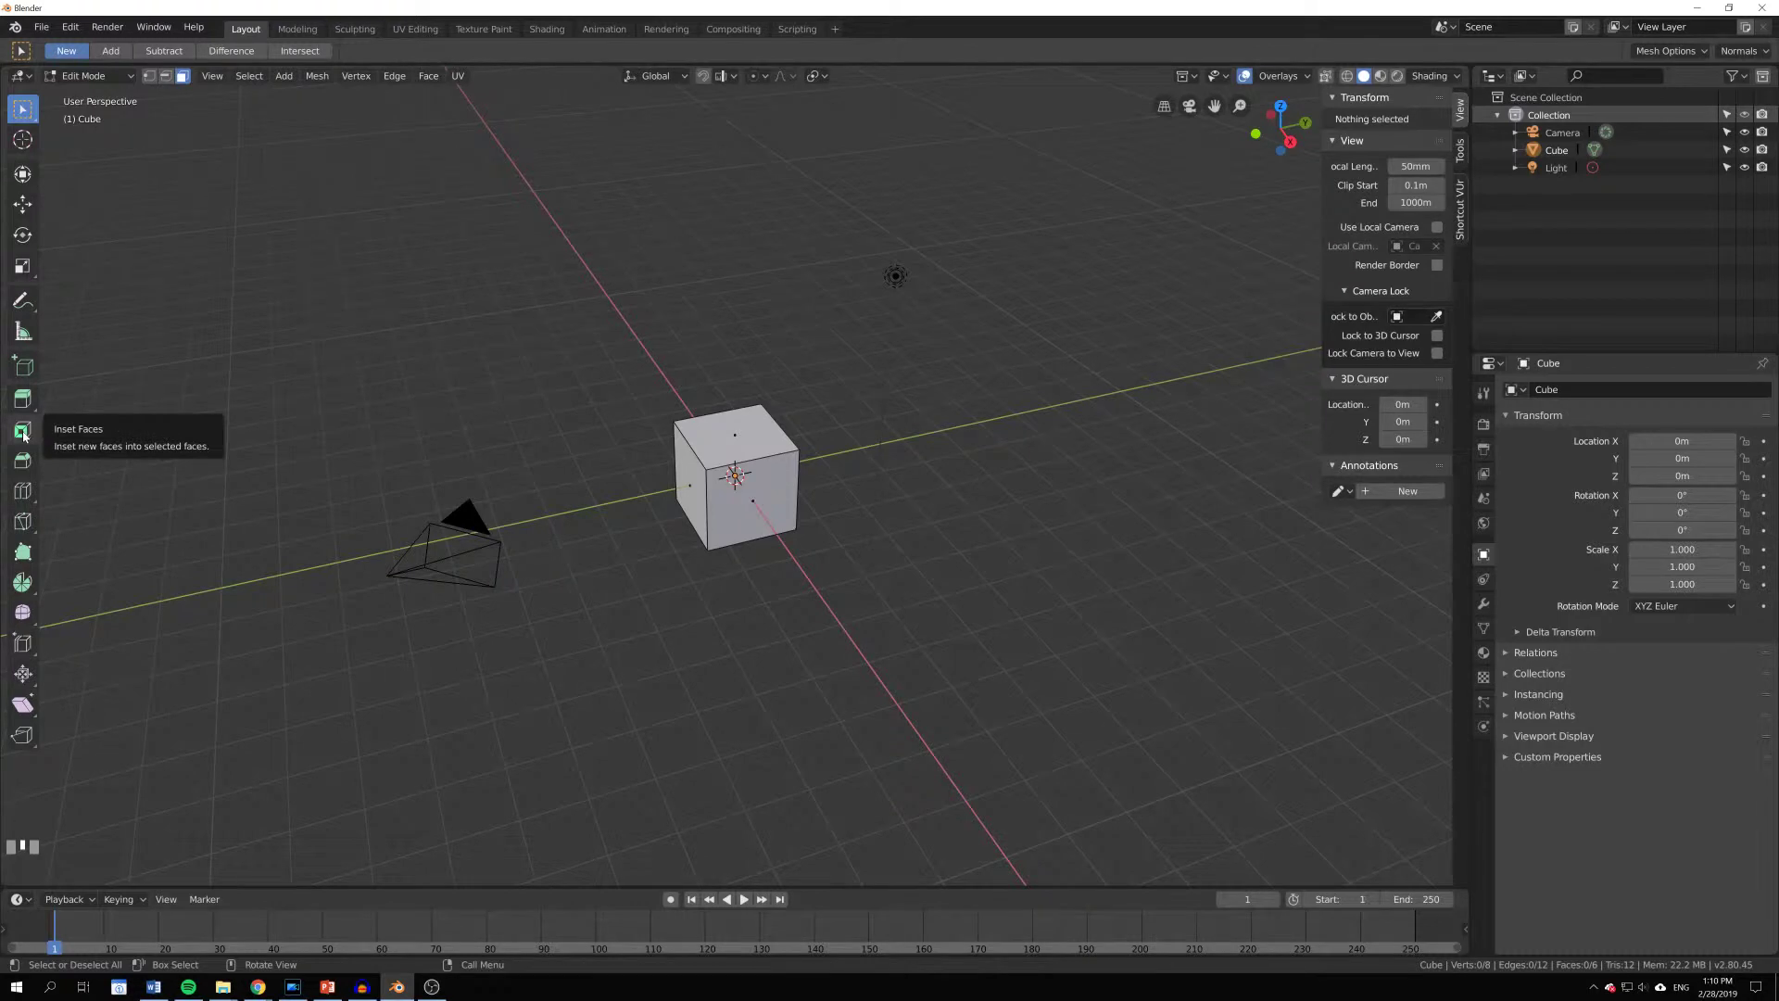
Step: Extrude the cube's top face upward in three consecutive sections, raising it about 4.1 m in total
click(27, 493)
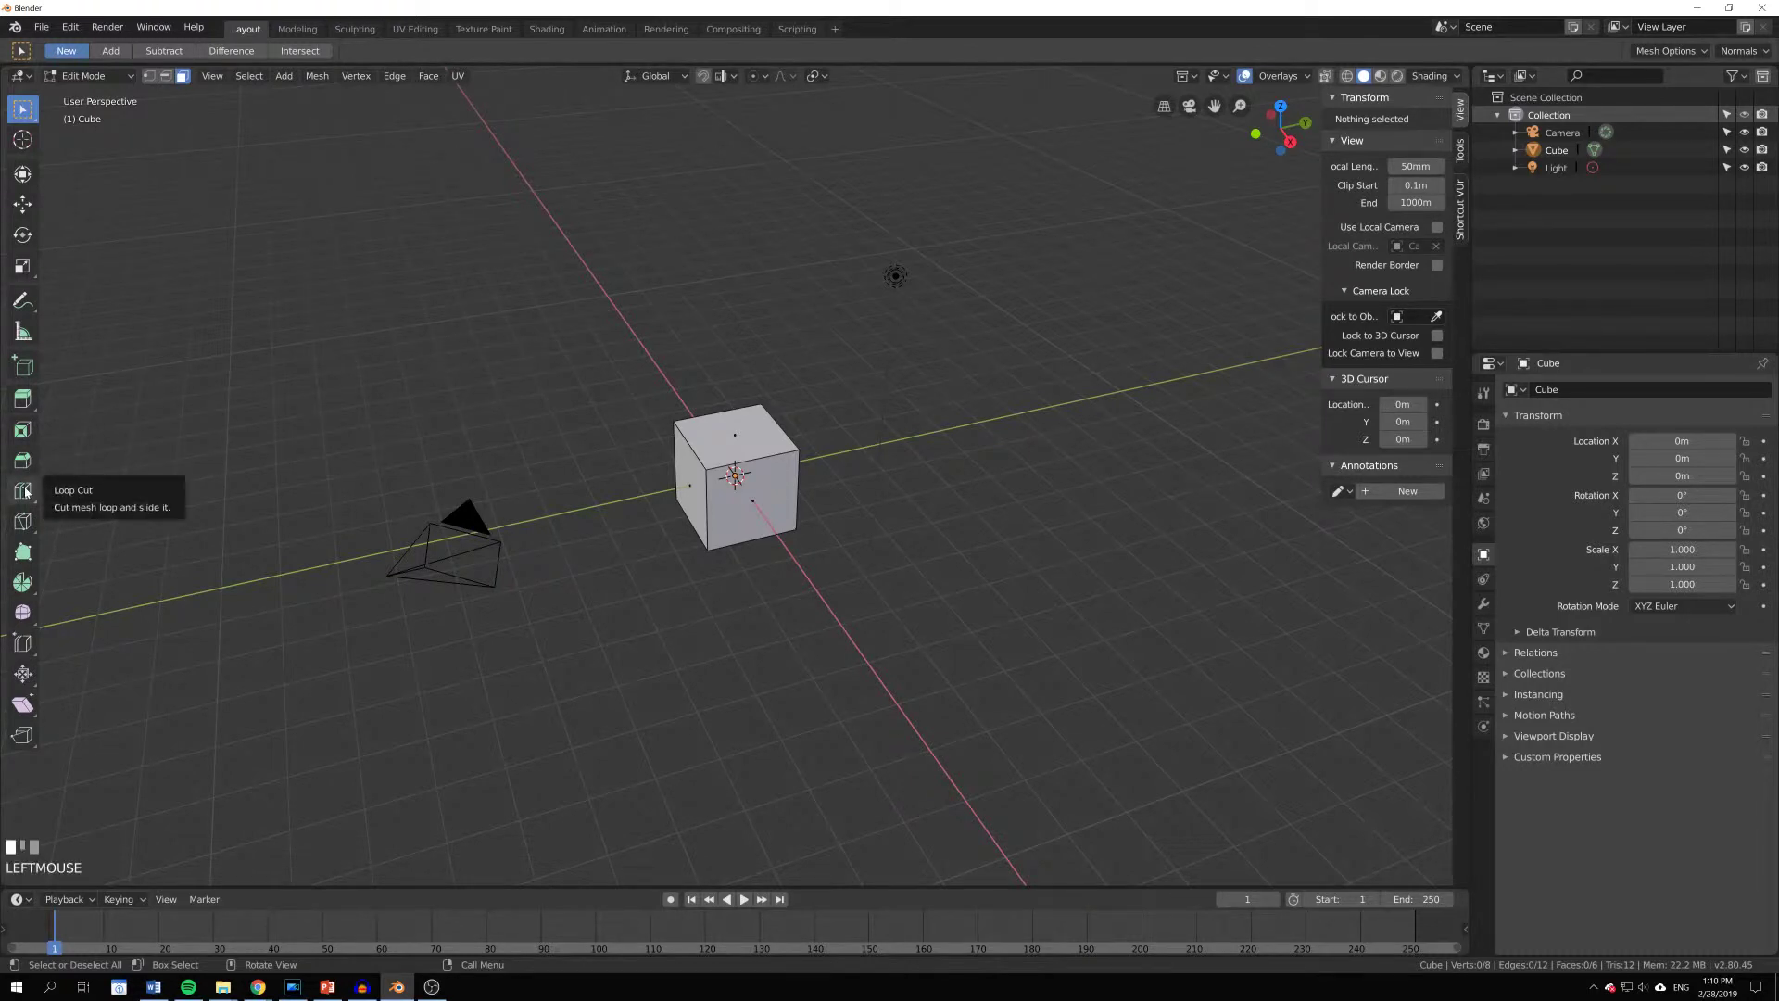
click(28, 400)
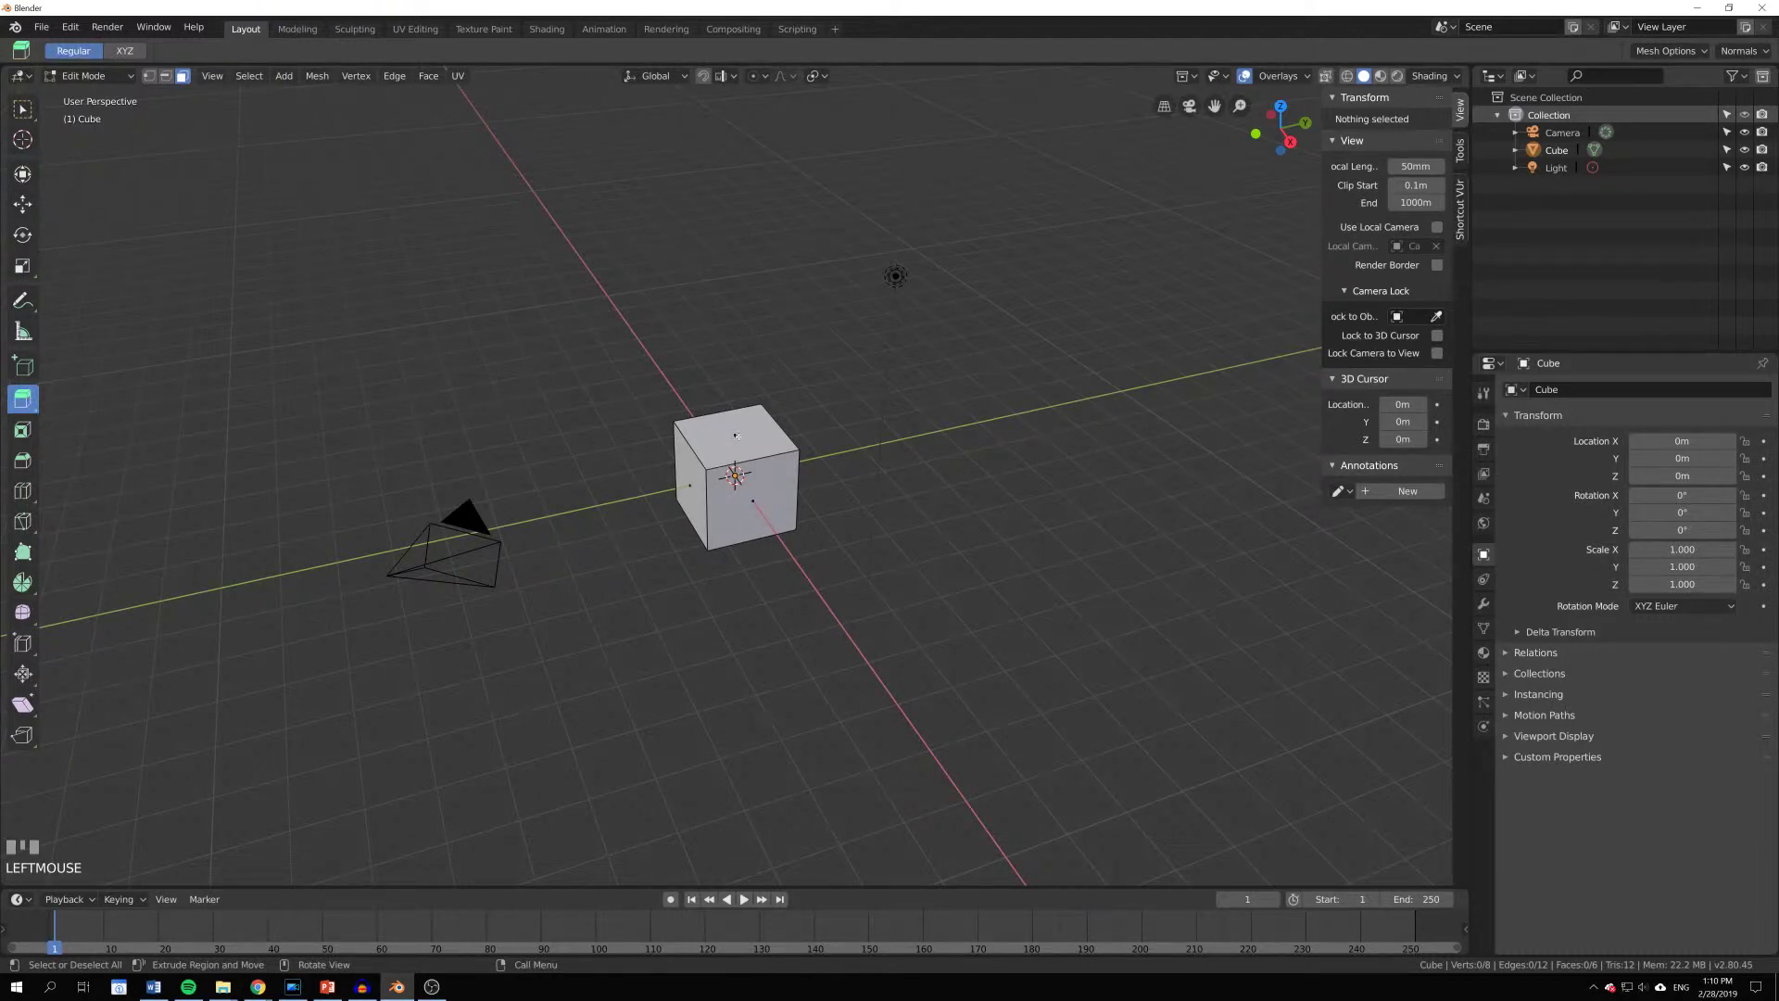
click(737, 435)
shift+click(684, 485)
click(739, 433)
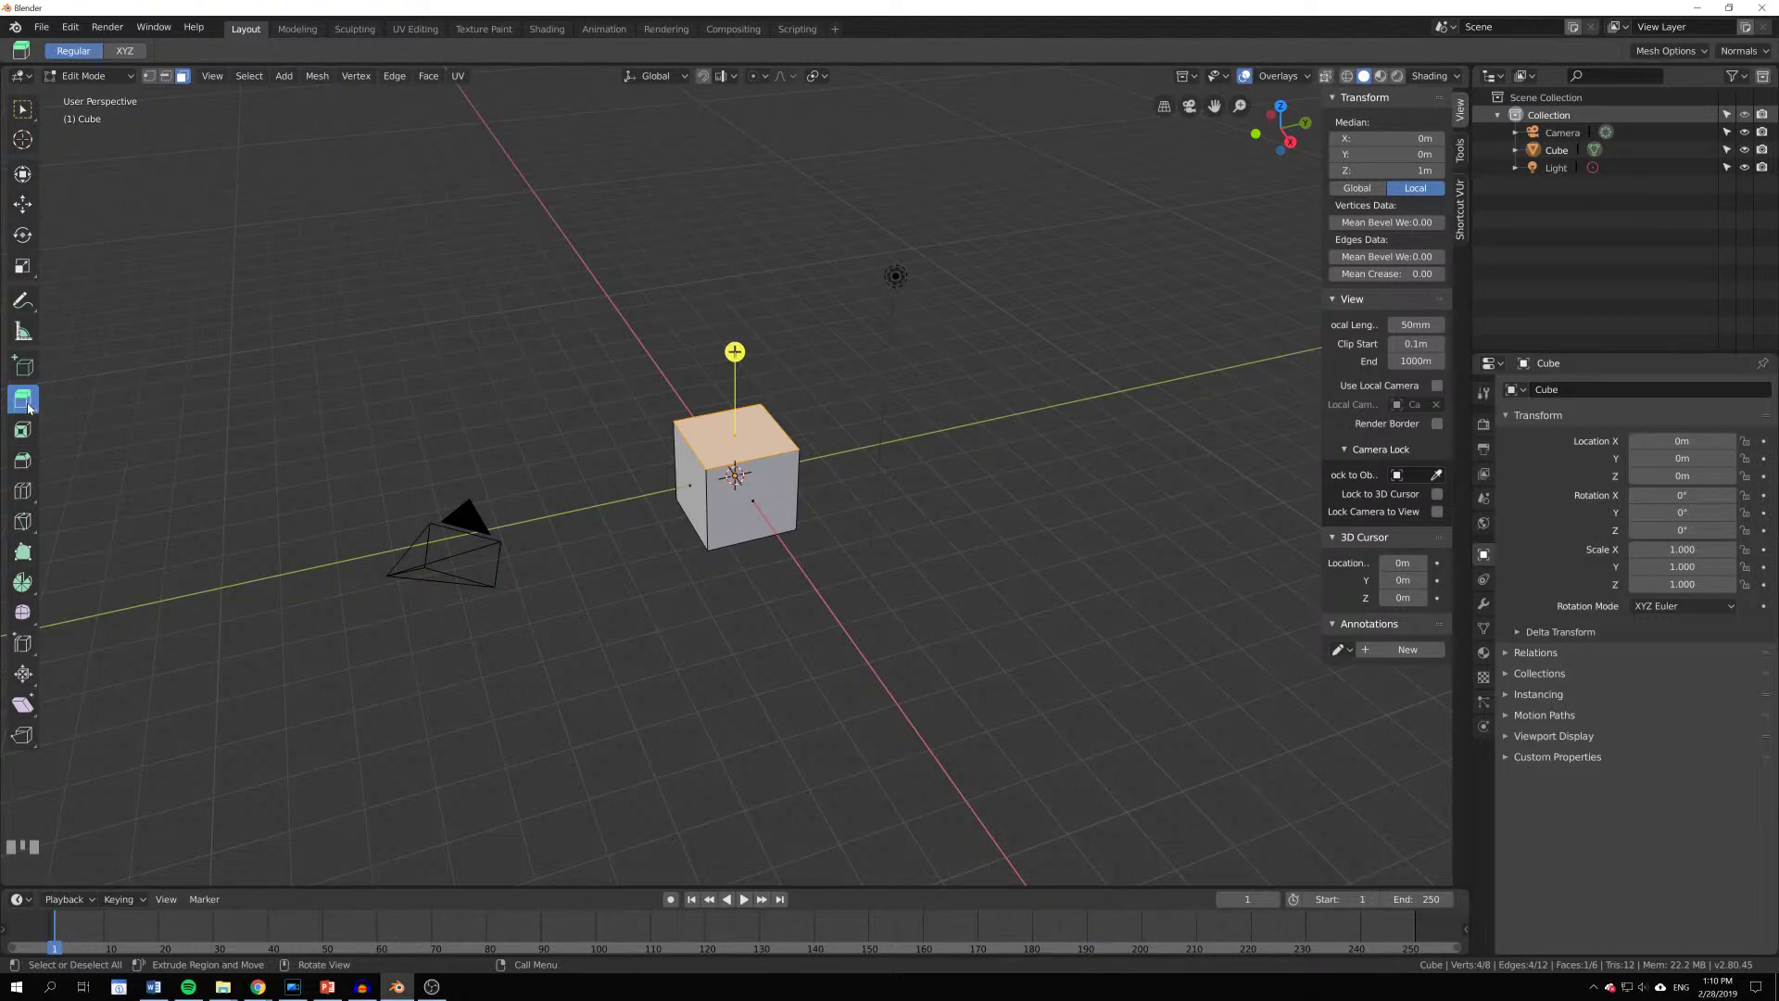
click(25, 207)
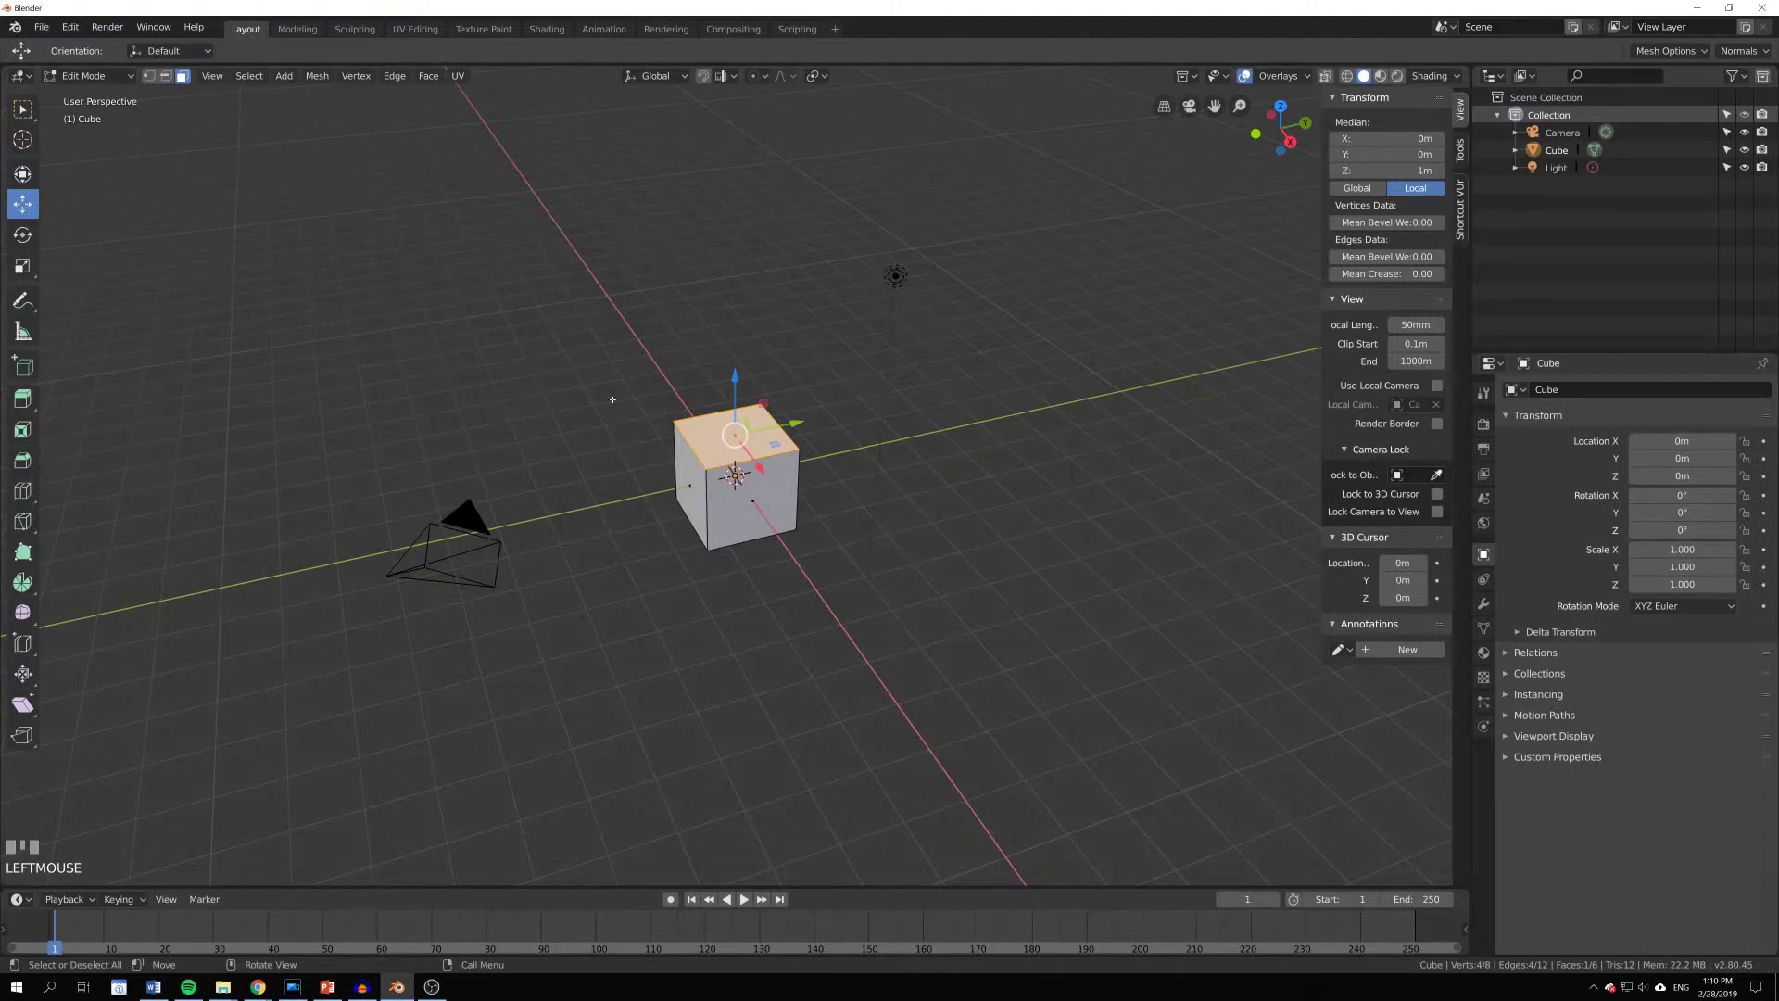
click(22, 398)
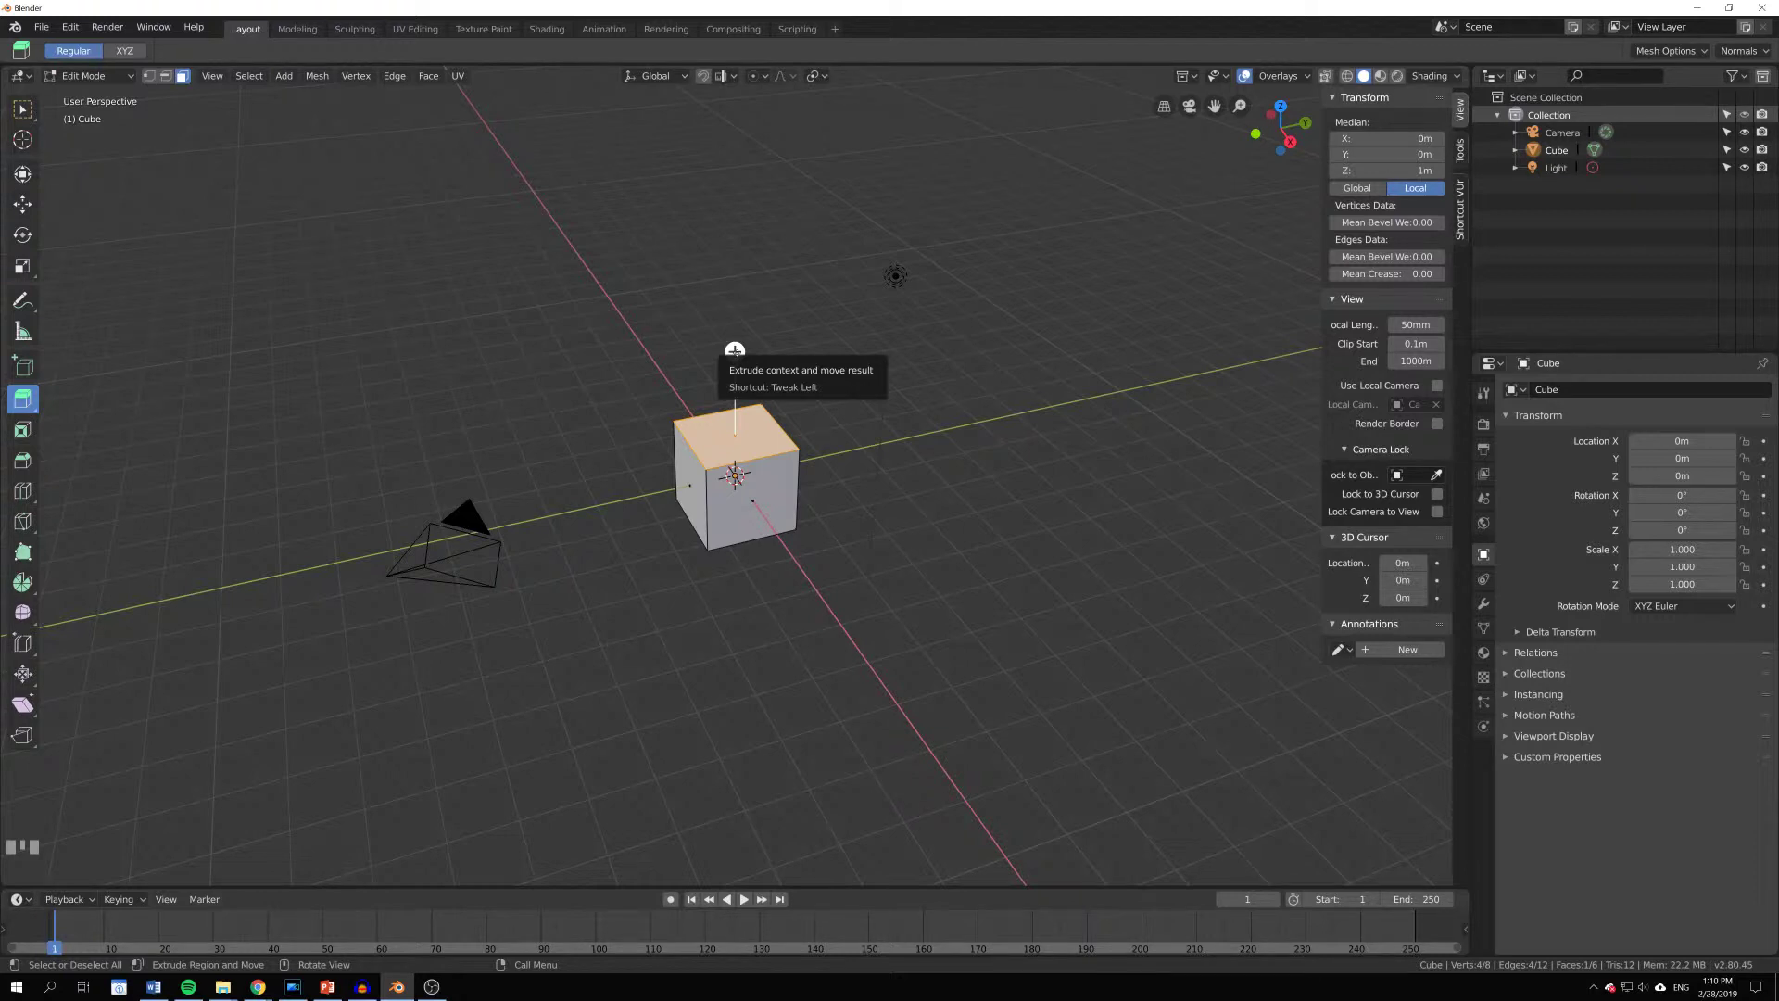
drag(735, 350, 736, 155)
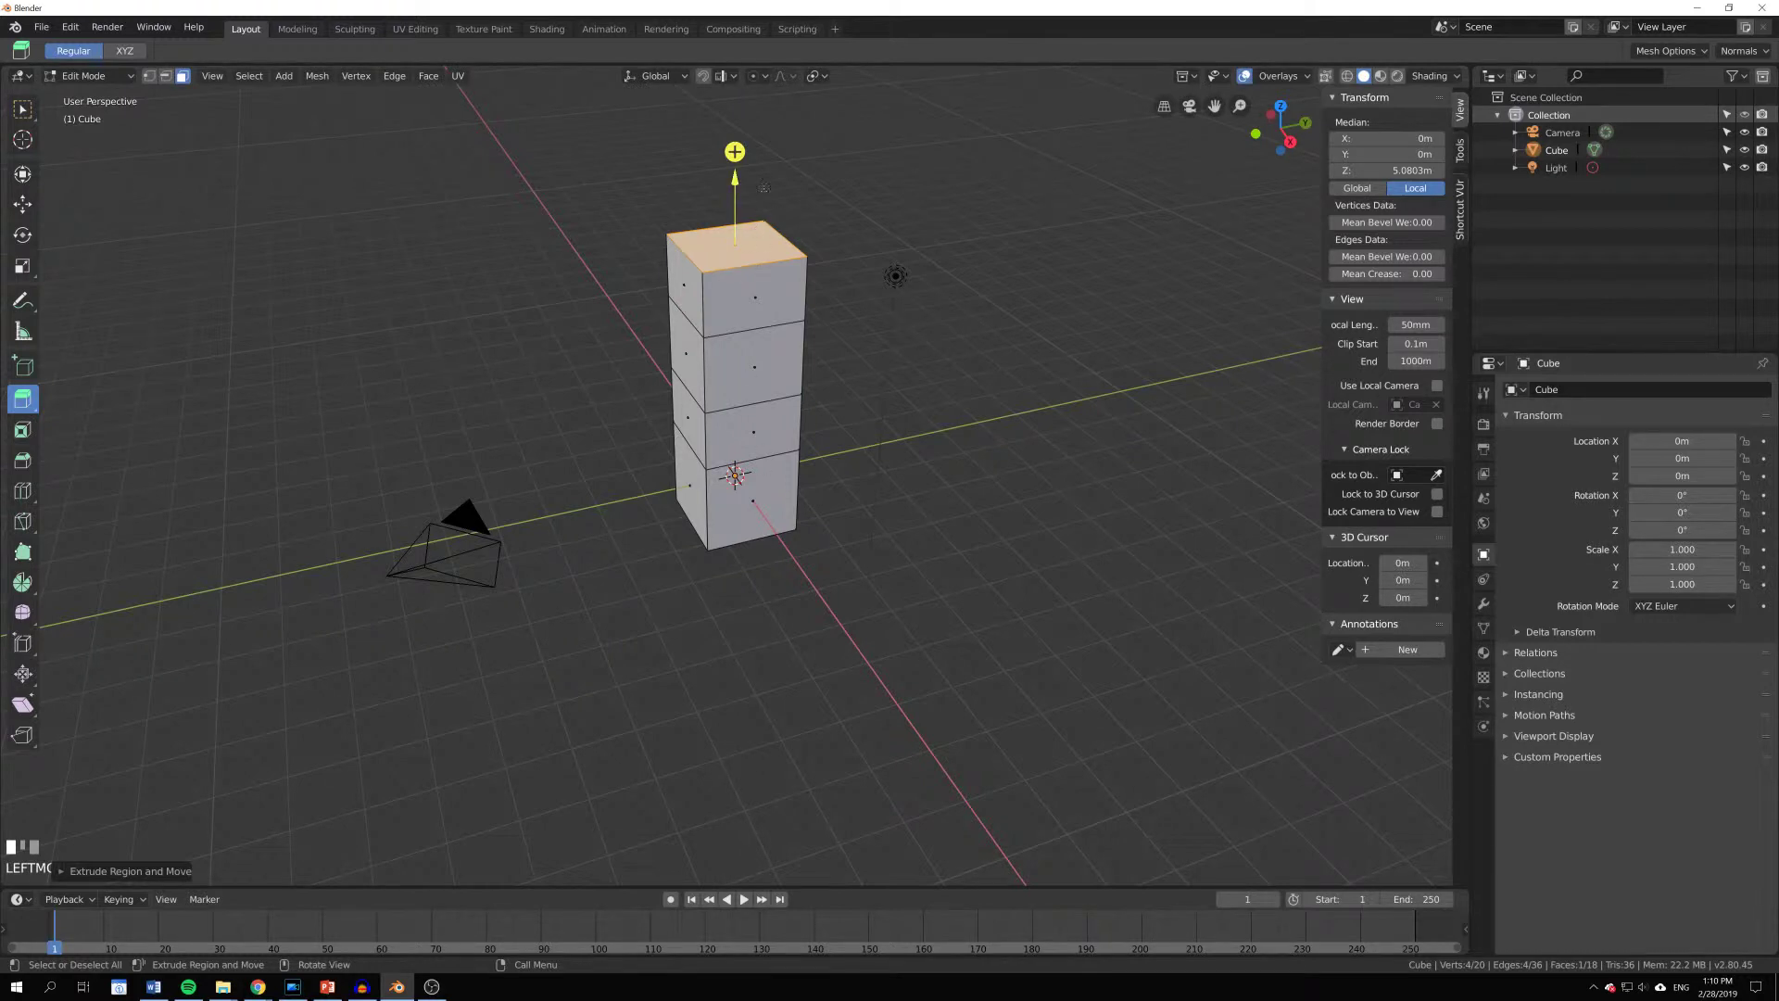
Step: Extrude the topmost face on the block's negative Y side outward about 1.1 m, and the two lowest faces on that side outward together
click(687, 278)
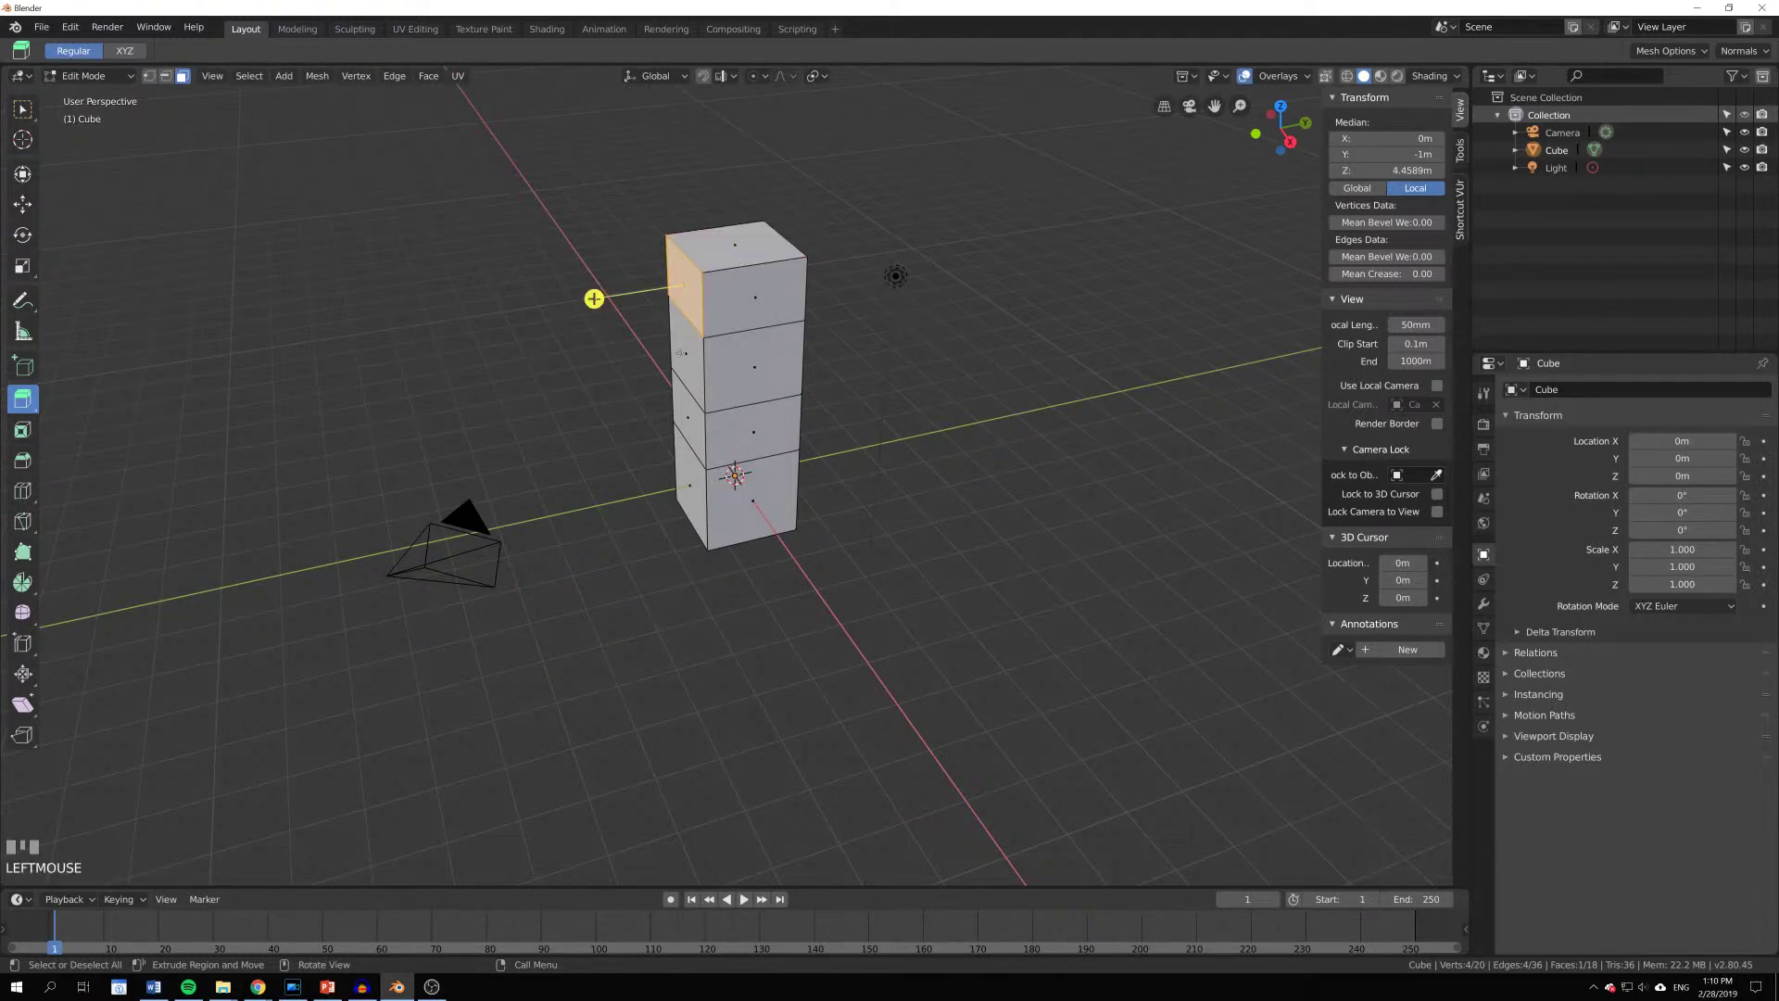
drag(593, 298, 534, 308)
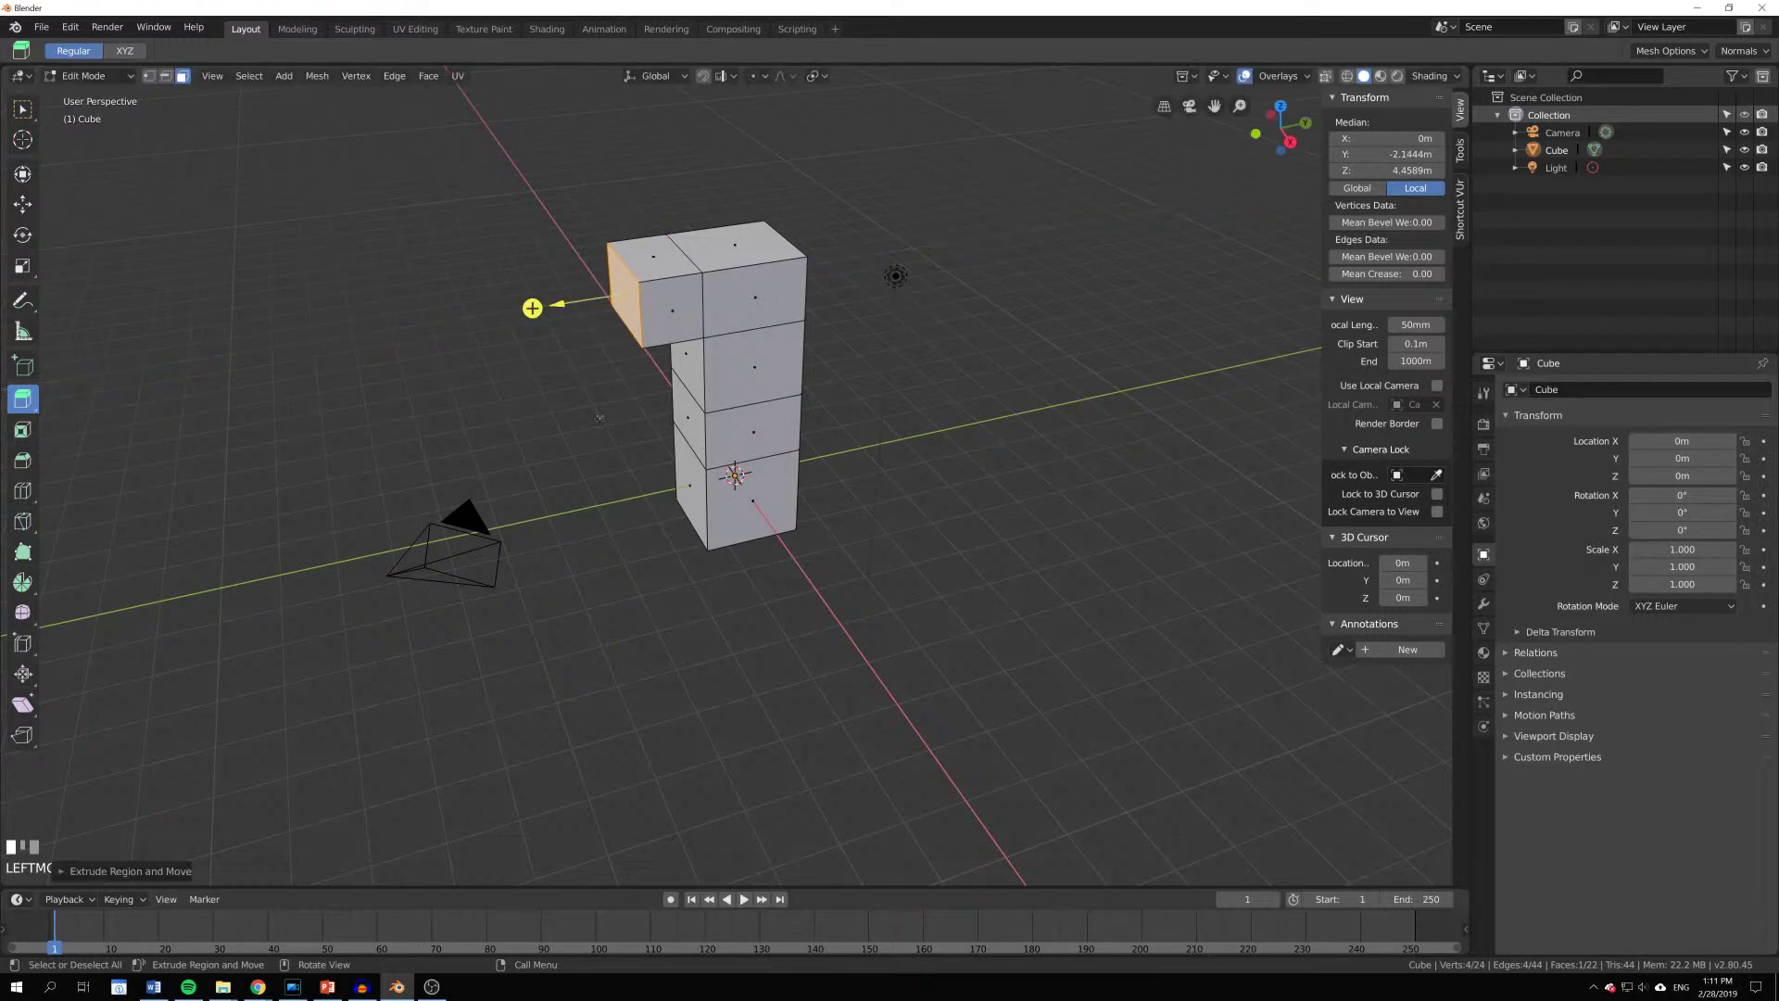
click(688, 417)
shift+click(681, 469)
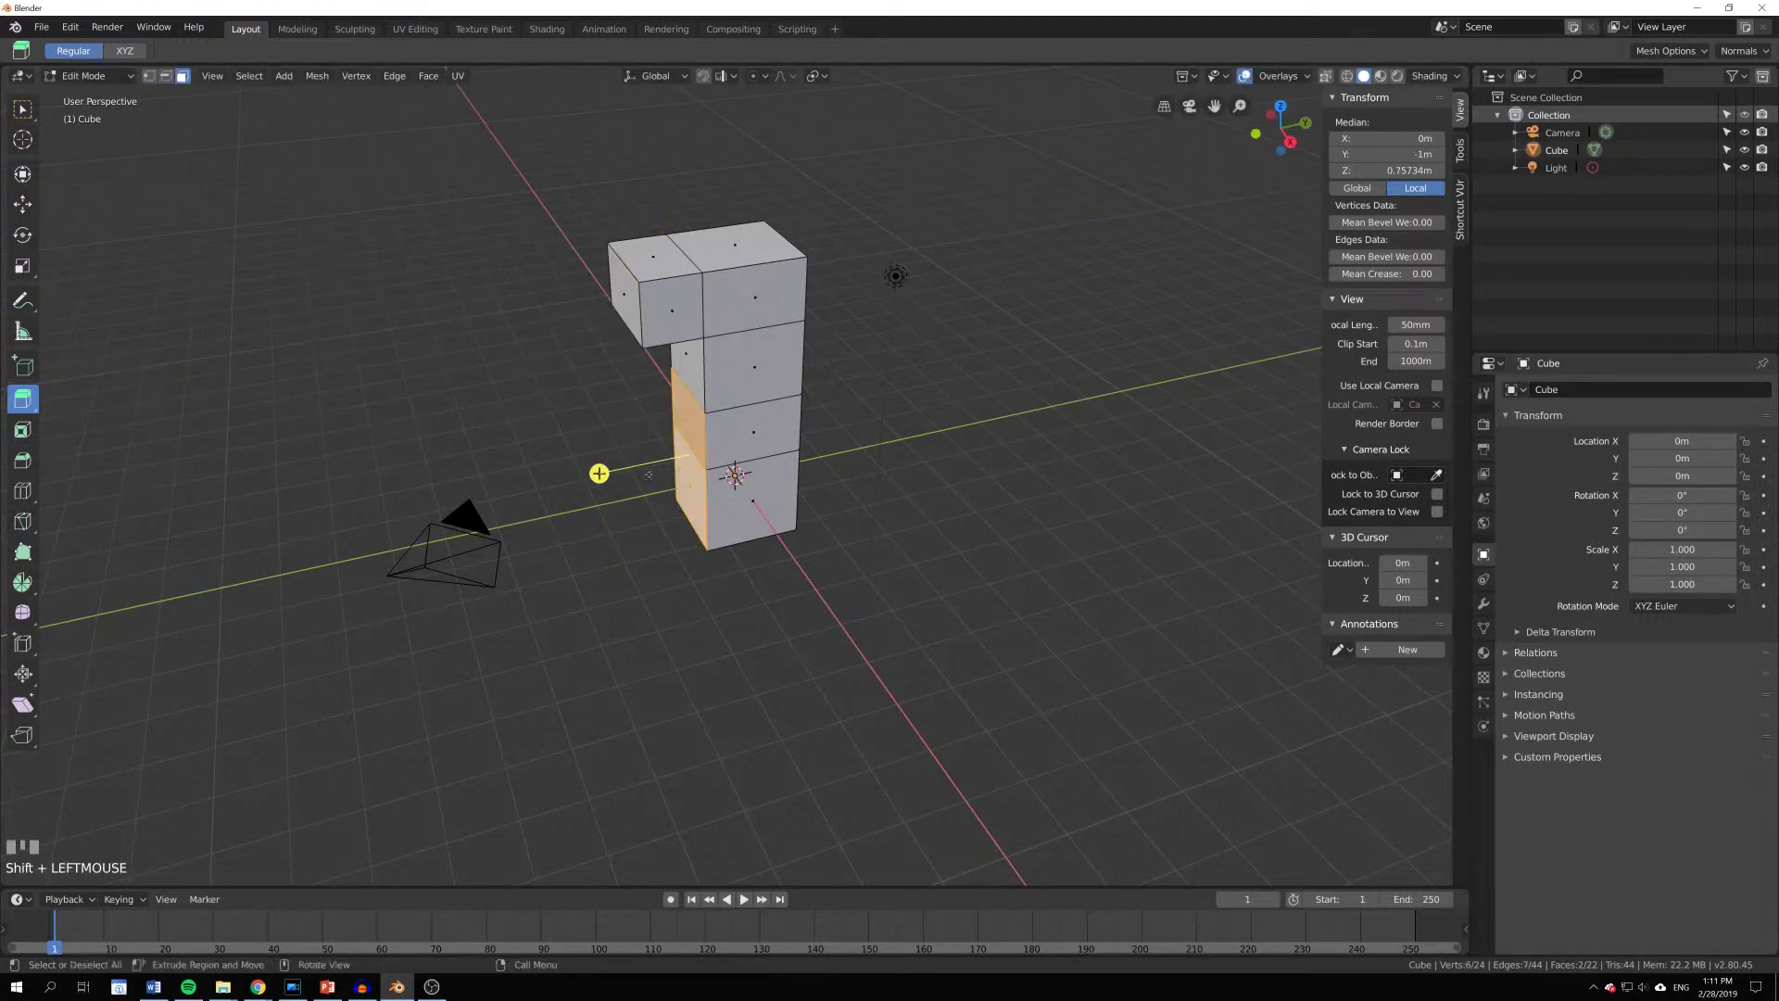
drag(599, 474, 501, 494)
Step: Extrude the two adjacent corner faces of the second section together diagonally outward, about 1.1 m along both X and Y
middle_drag(642, 470, 795, 443)
click(777, 440)
shift+click(737, 441)
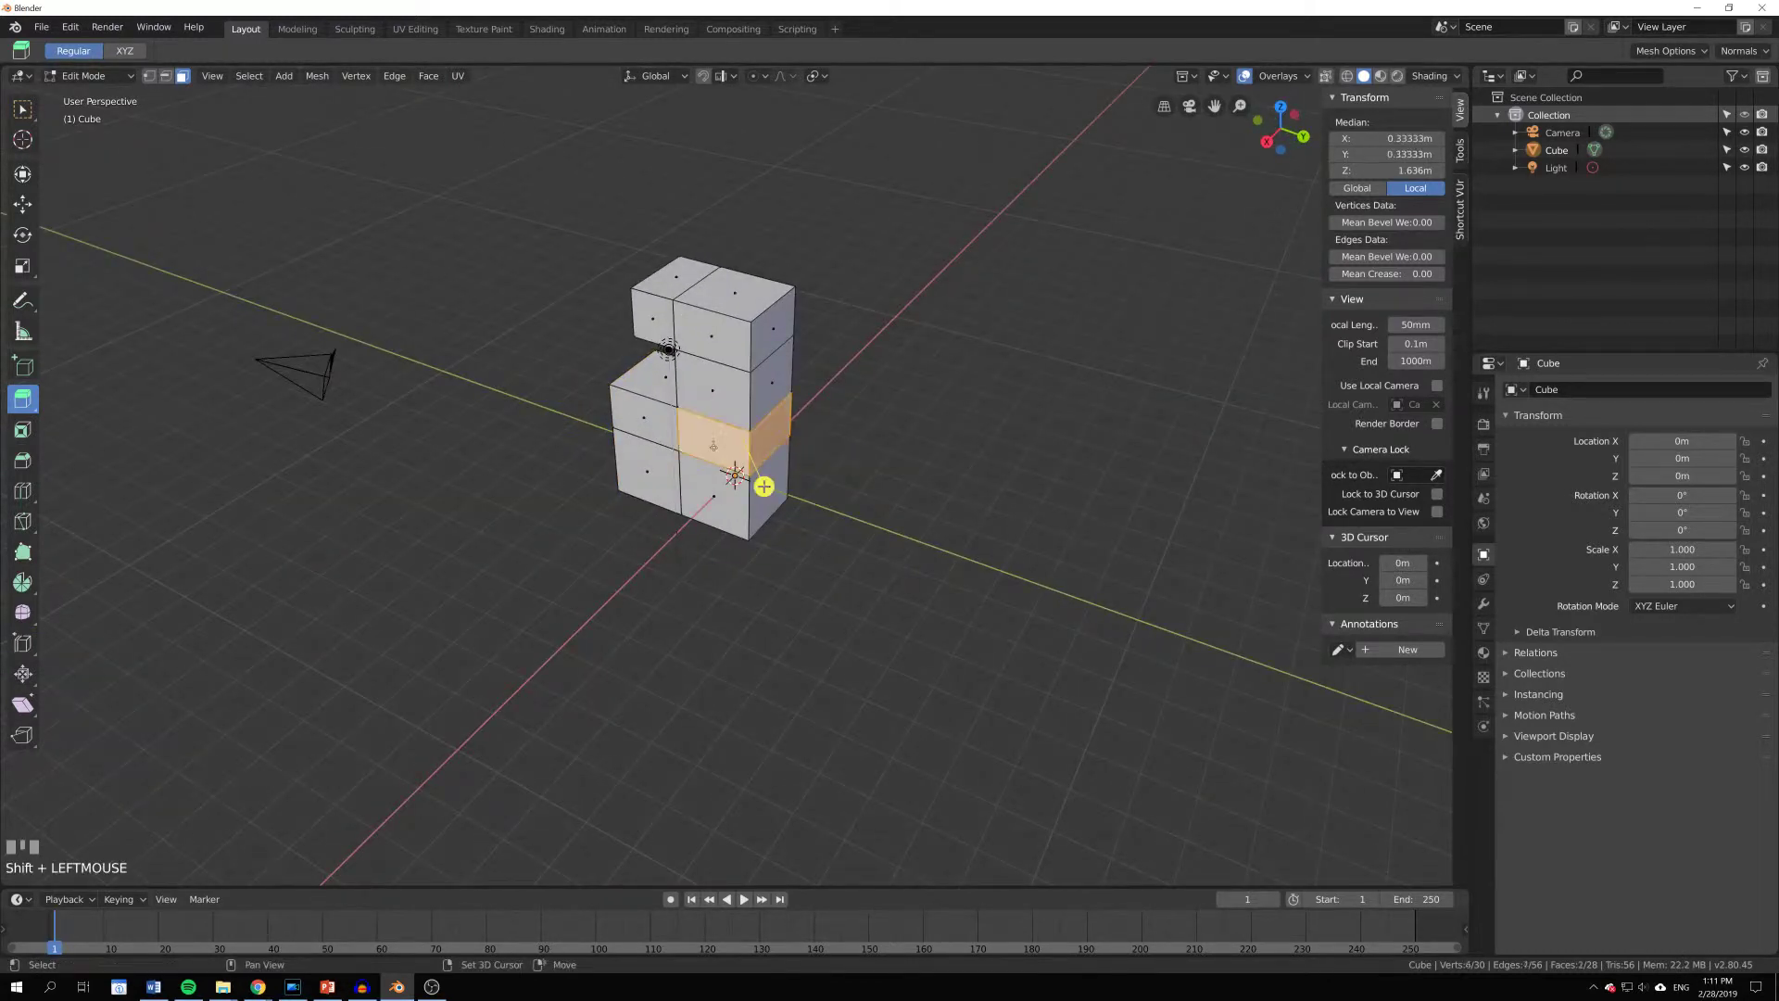
middle_drag(777, 435, 759, 521)
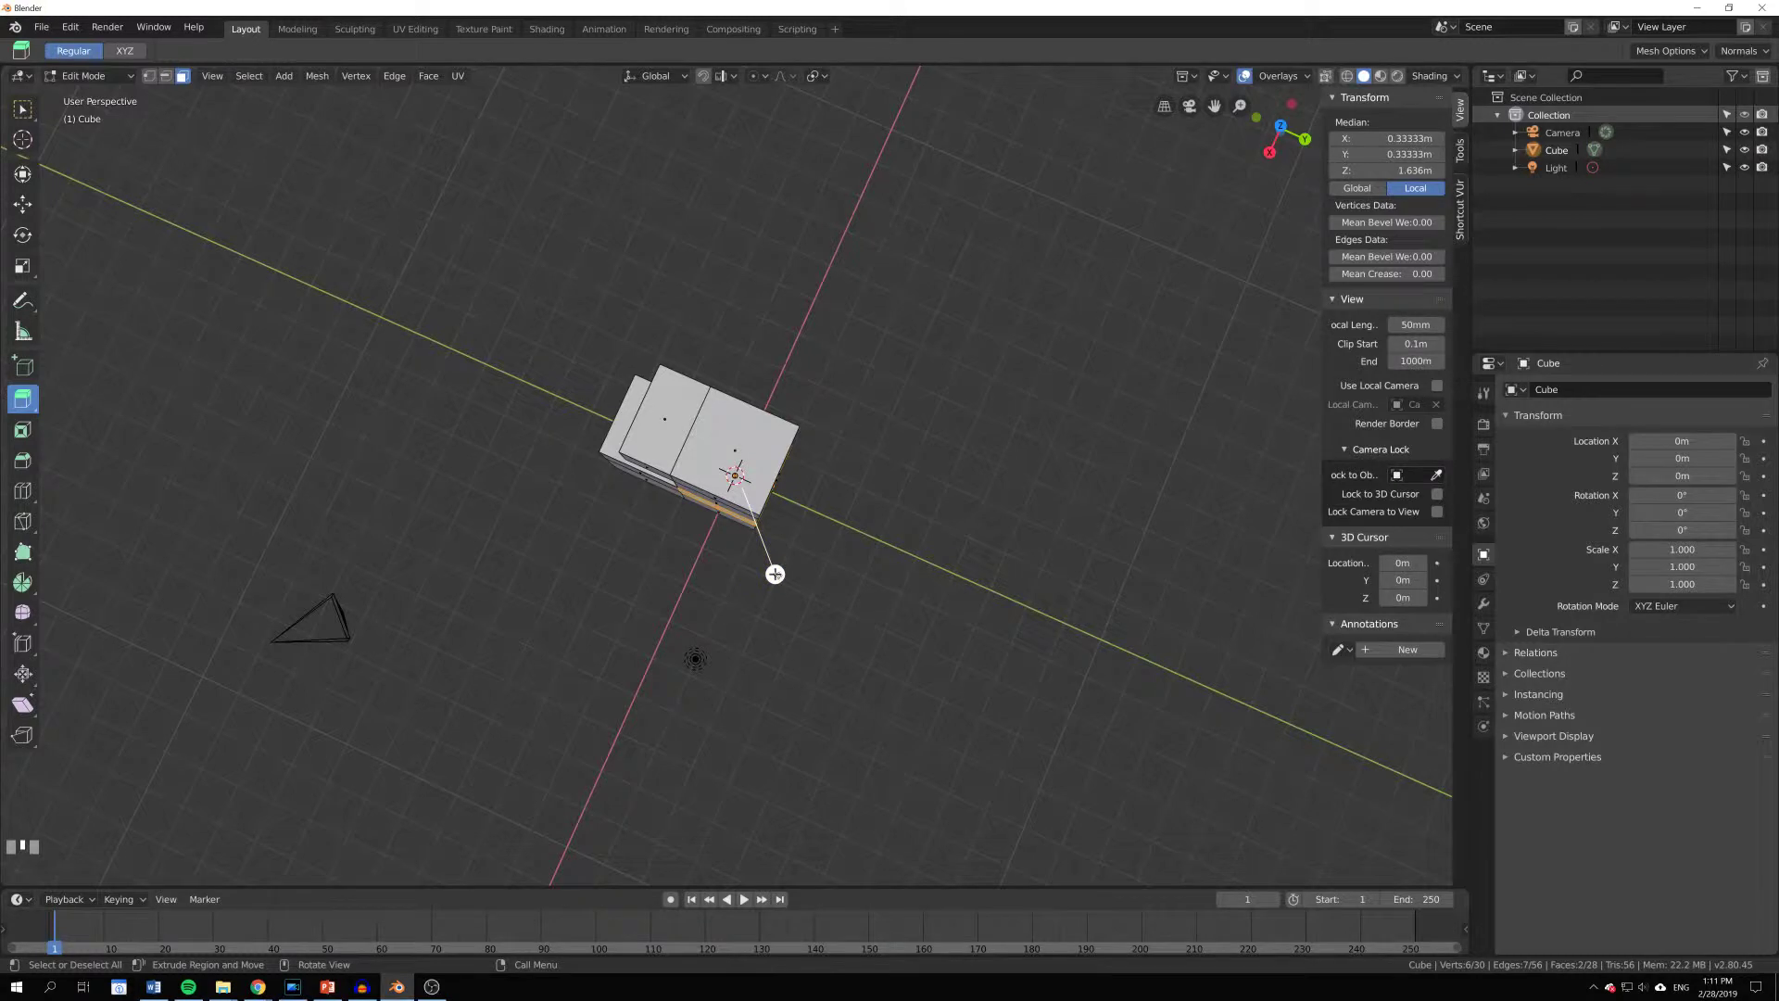
drag(775, 574, 804, 636)
middle_drag(805, 635, 776, 537)
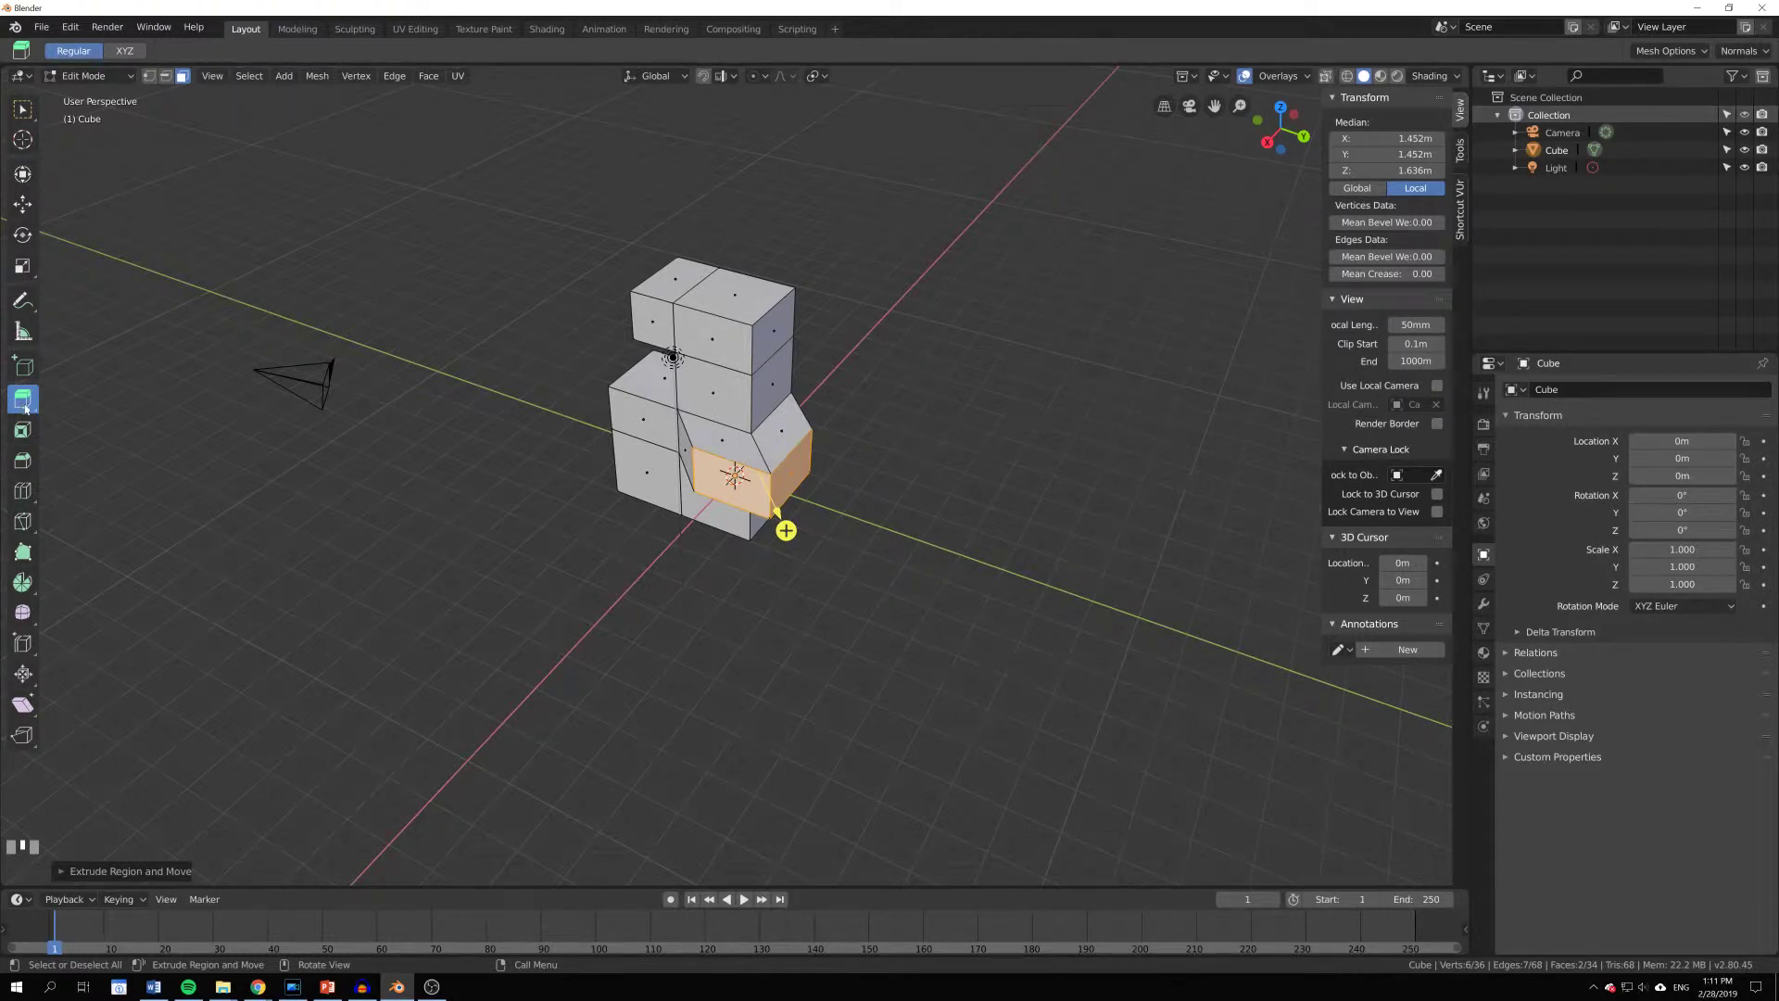
Step: Extrude the two top faces together upward in three consecutive sections, raising them about 3.4 m in total
click(25, 110)
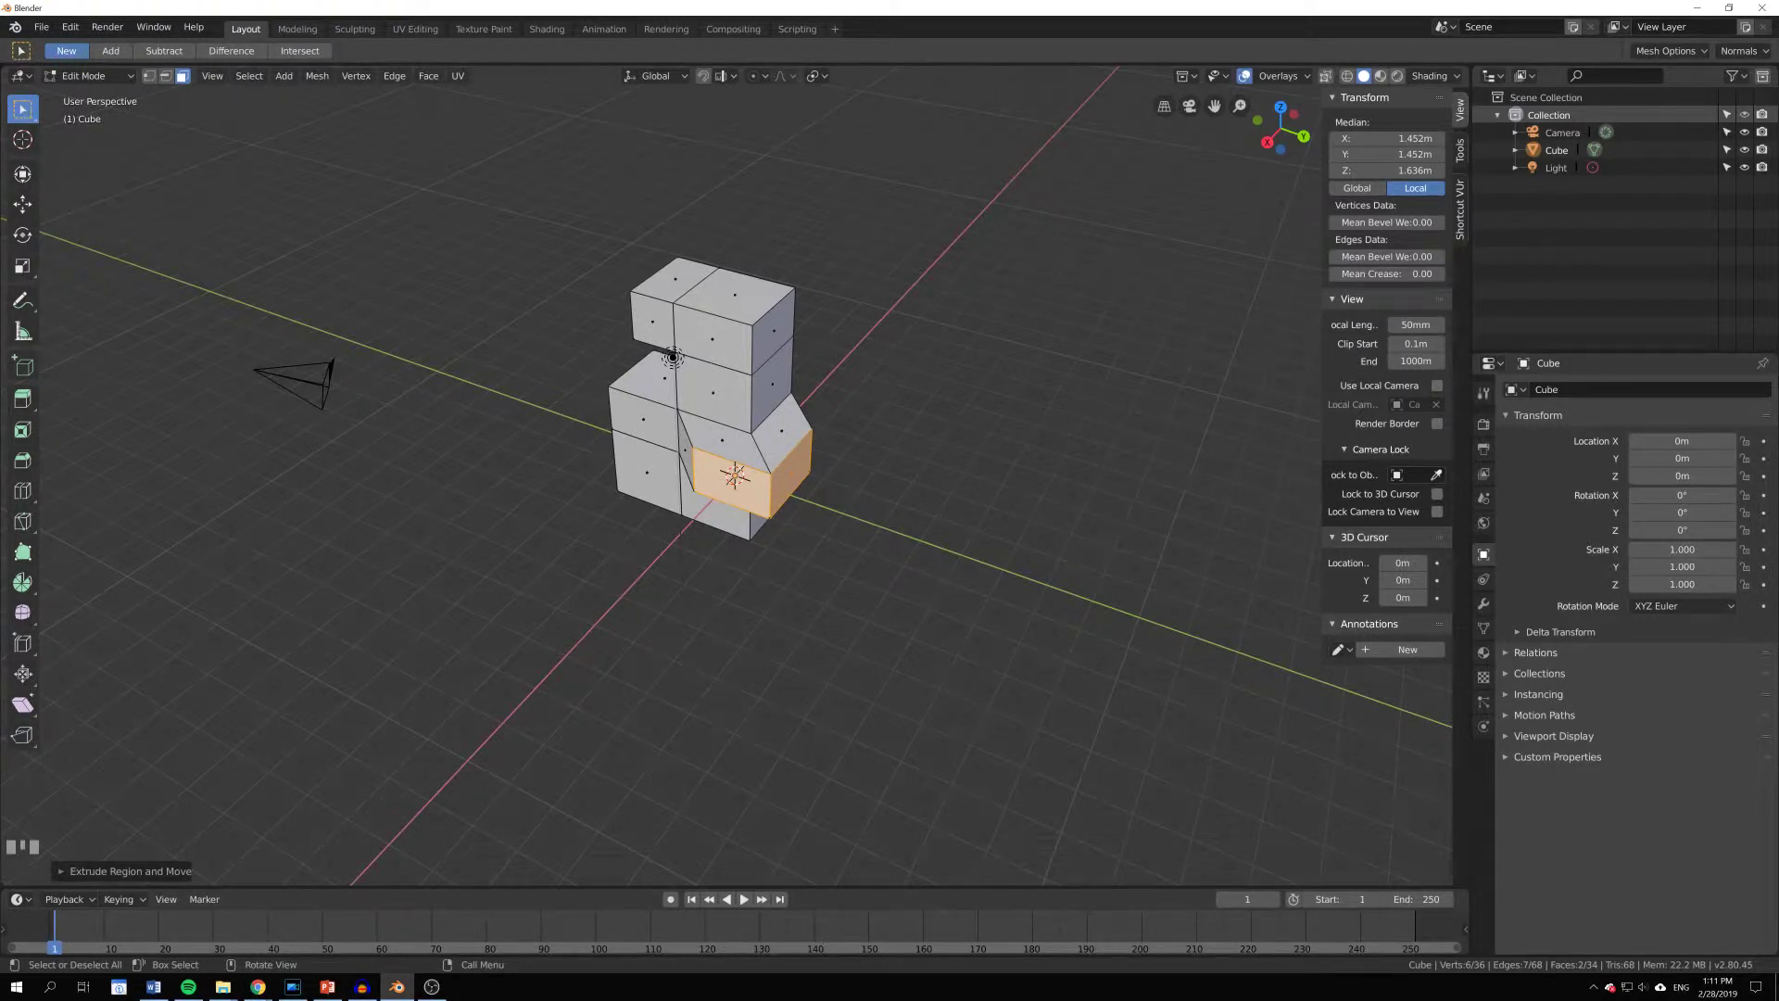
click(737, 294)
shift+click(672, 298)
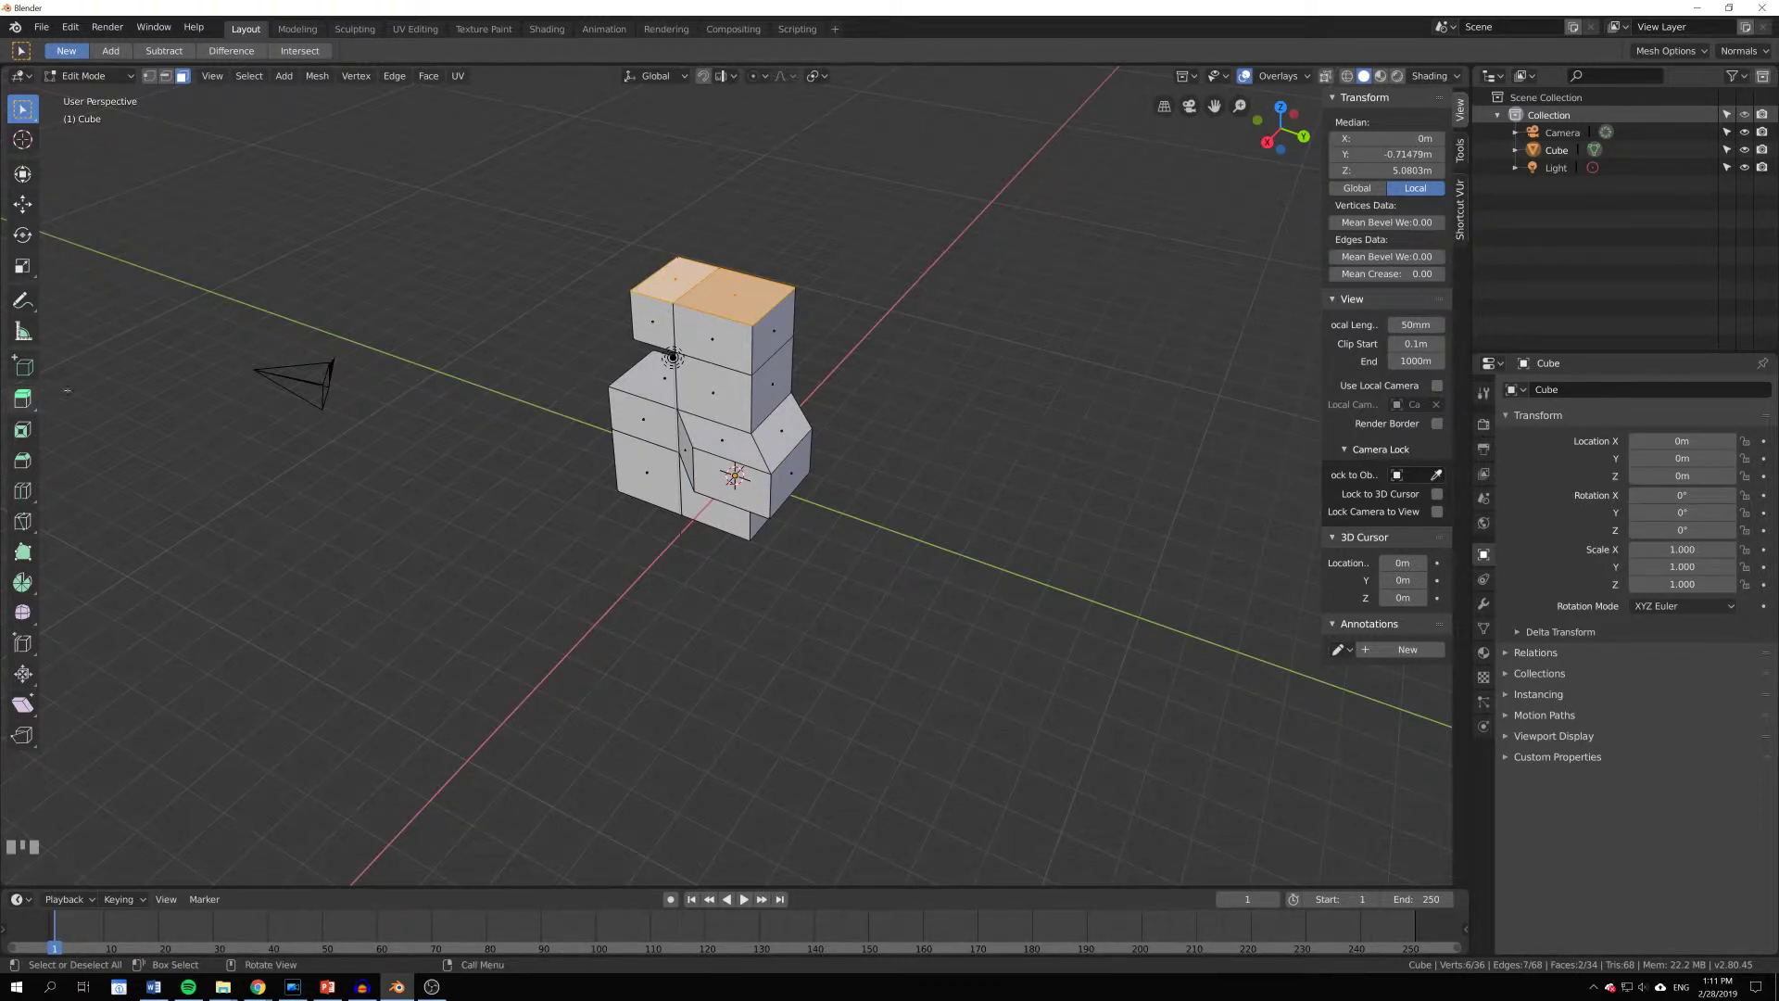
key(e)
click(871, 478)
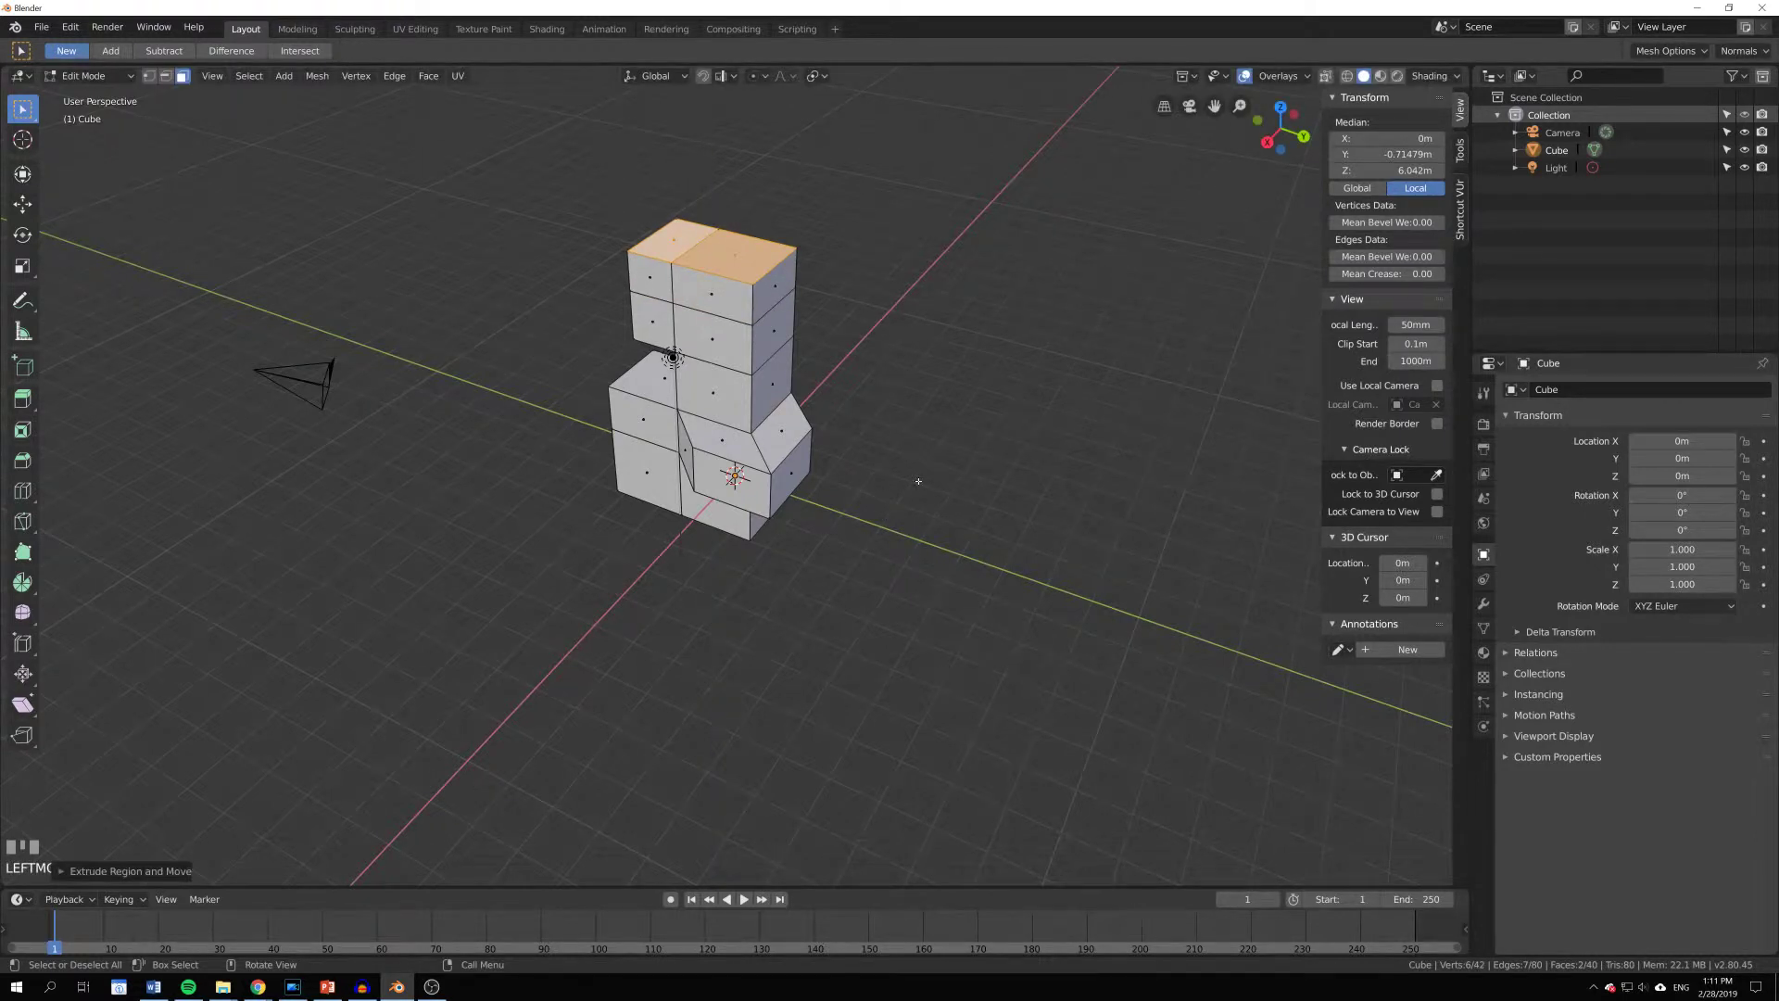
key(e)
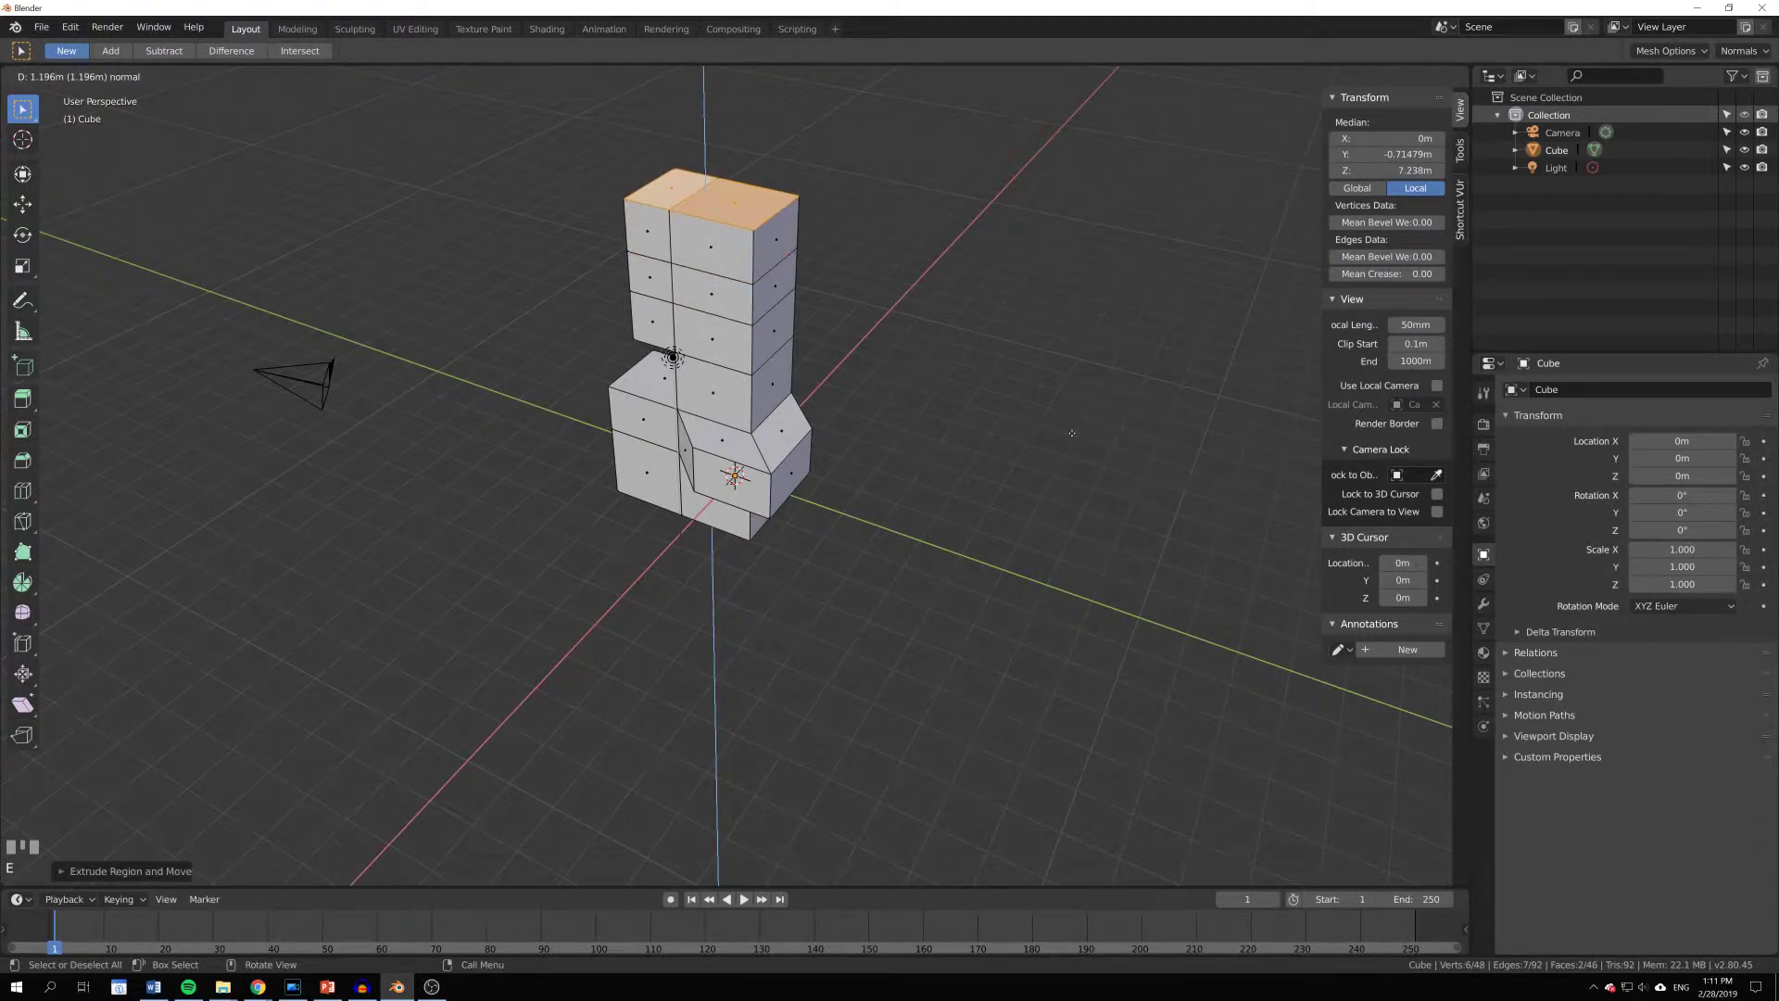
click(1092, 389)
key(e)
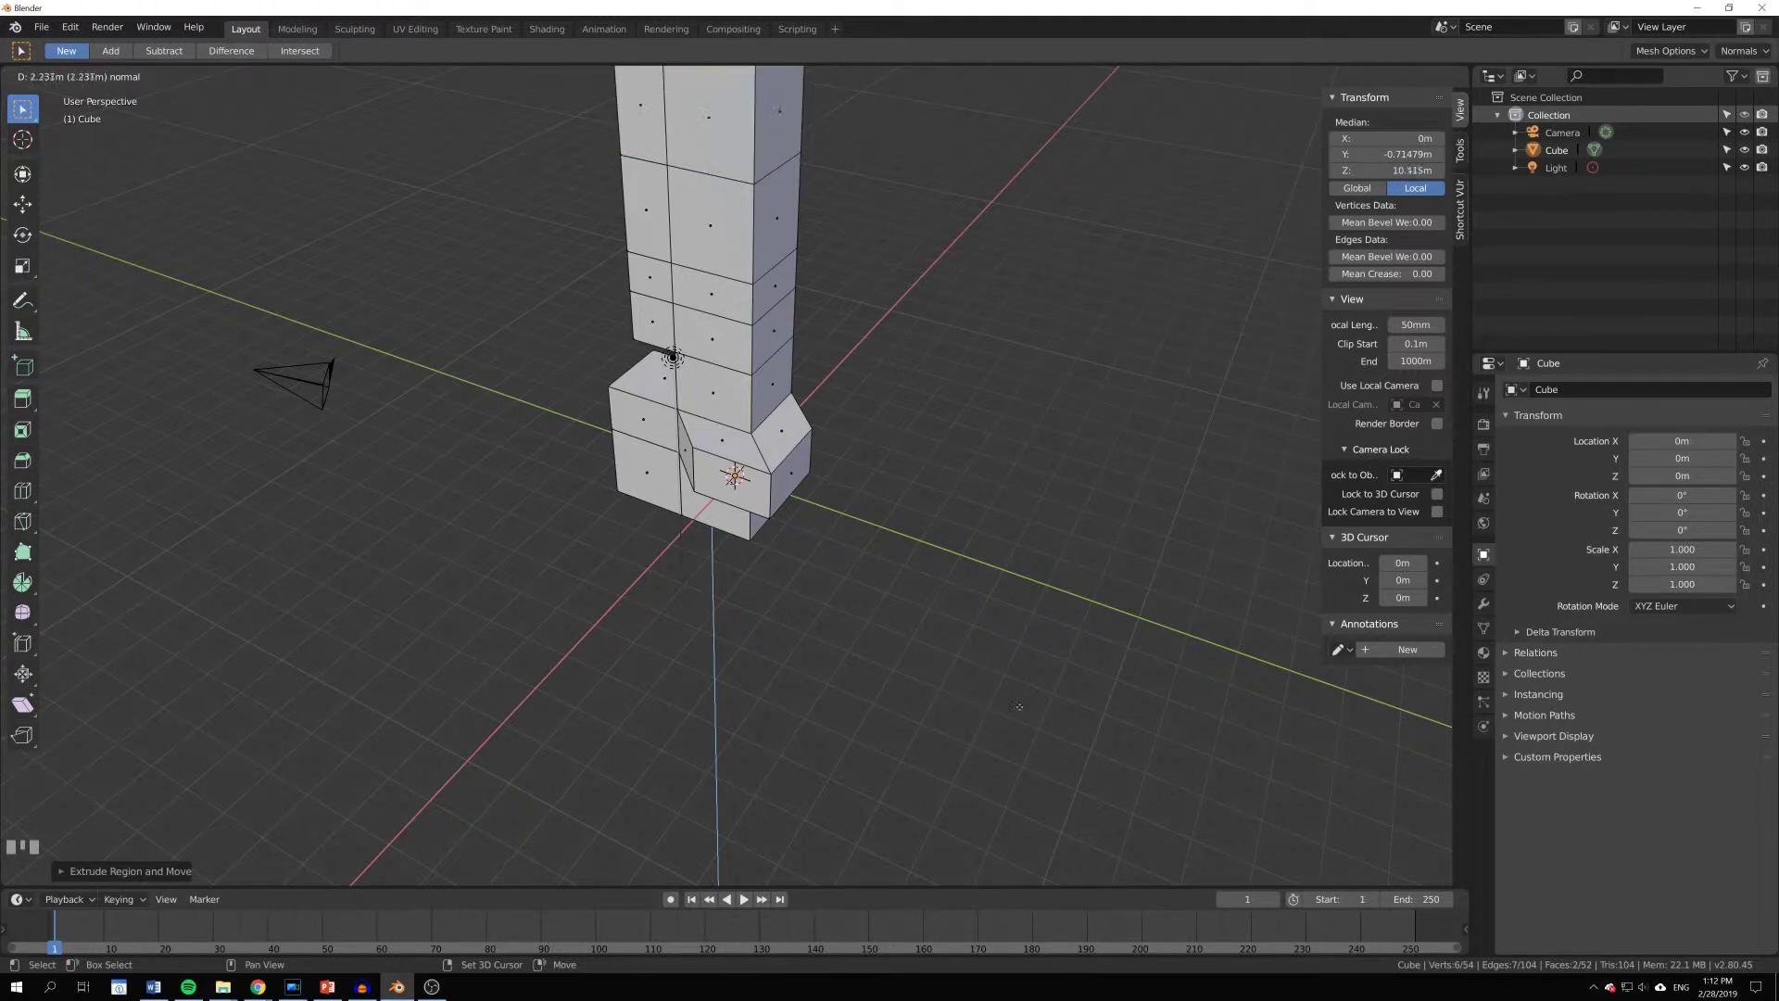
click(993, 107)
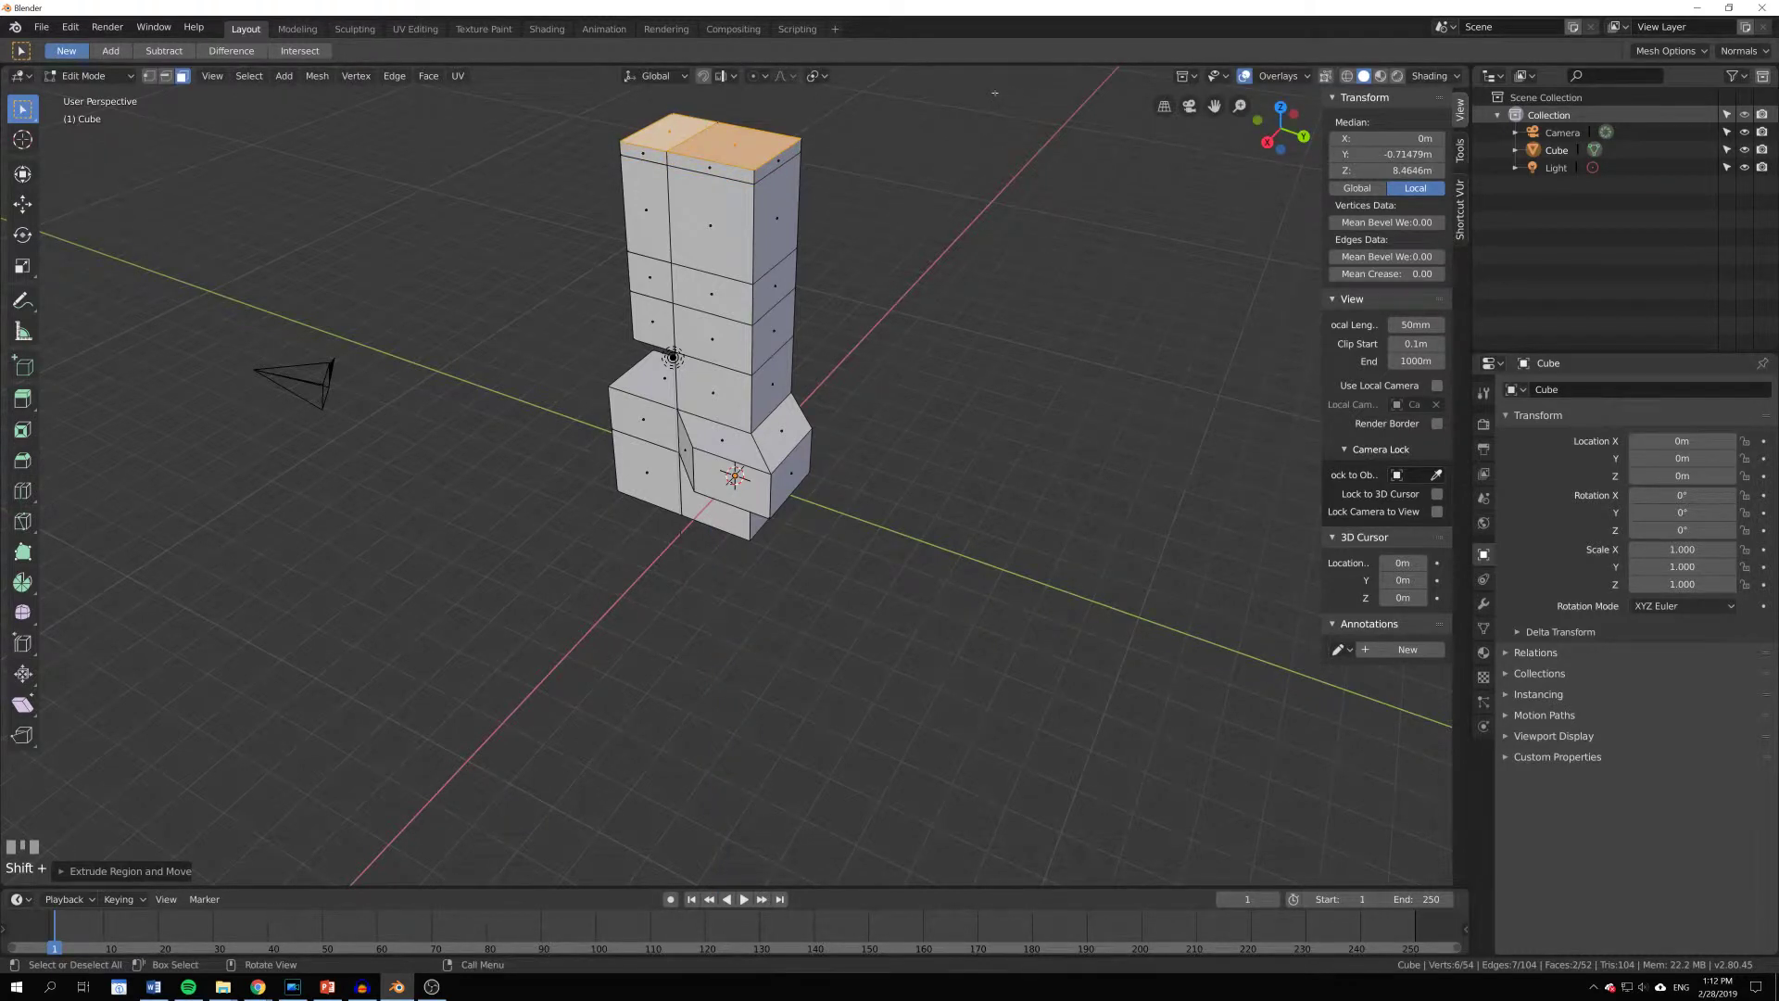
Step: Extend the tower with two more upward extrusions of its top faces, adding about 2.5 m in total
key(e)
click(964, 176)
shift+middle_drag(964, 176, 954, 324)
key(e)
click(954, 244)
middle_drag(1066, 338, 809, 379)
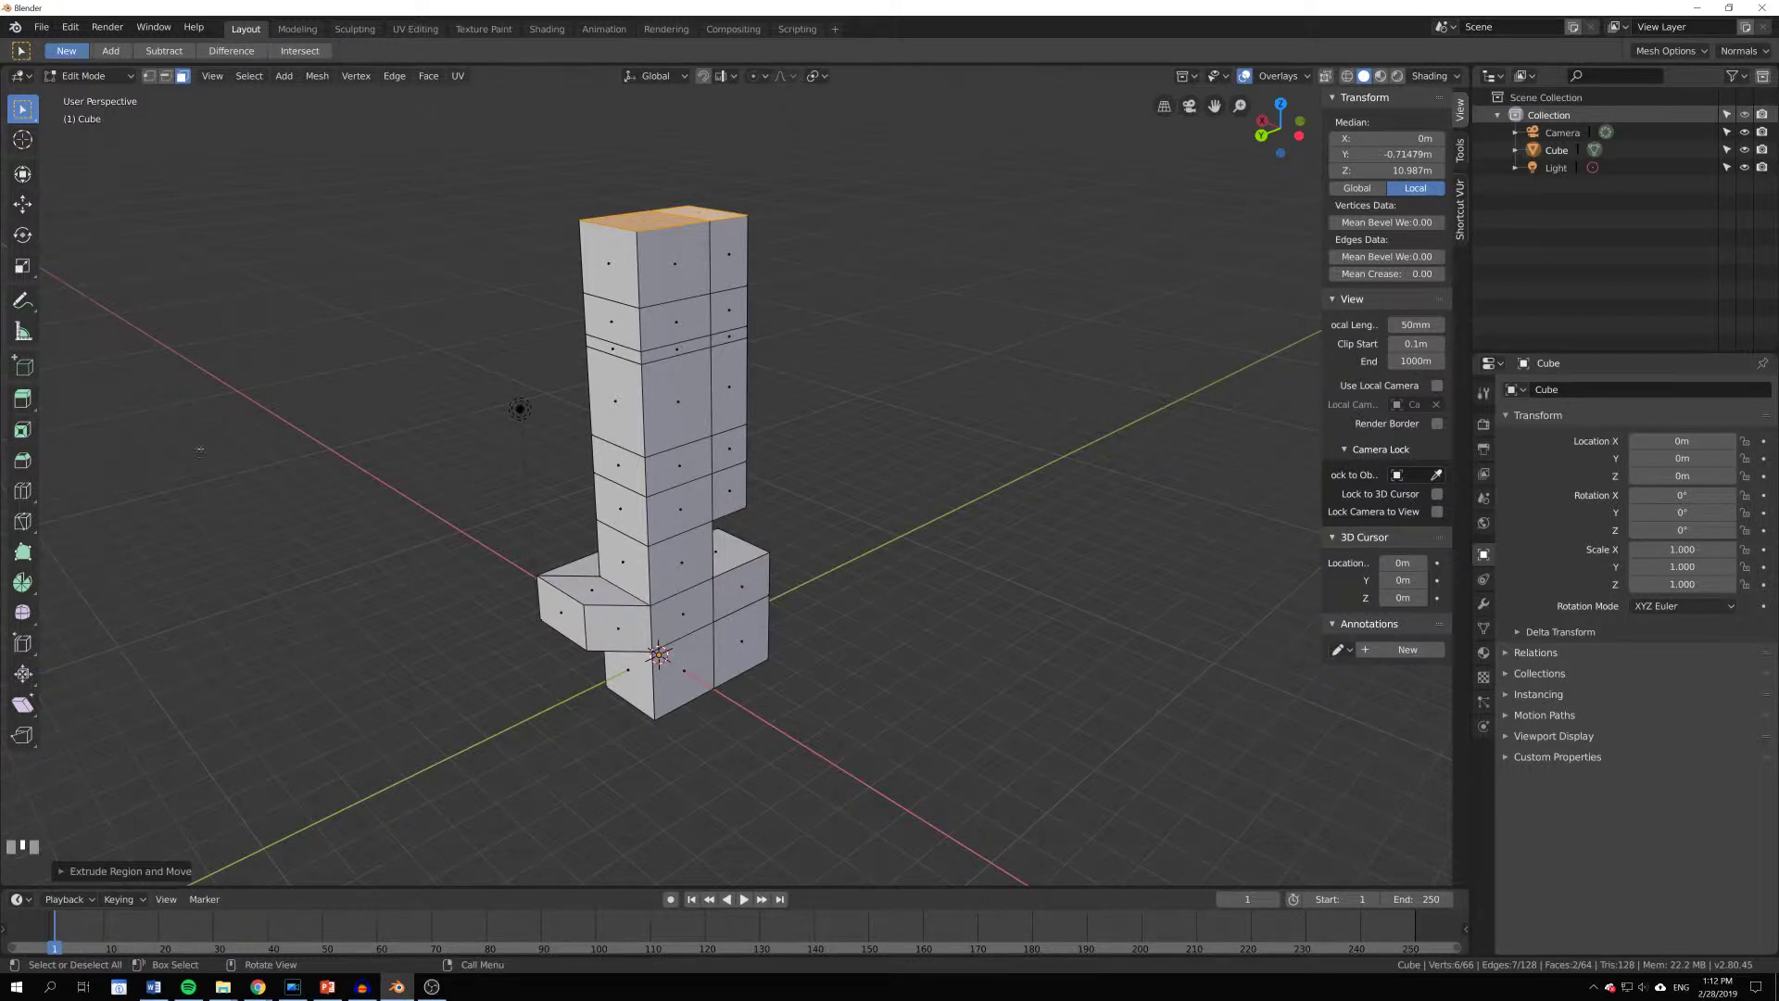
Step: Return to Object Mode and delete the extruded tower object
key(Tab)
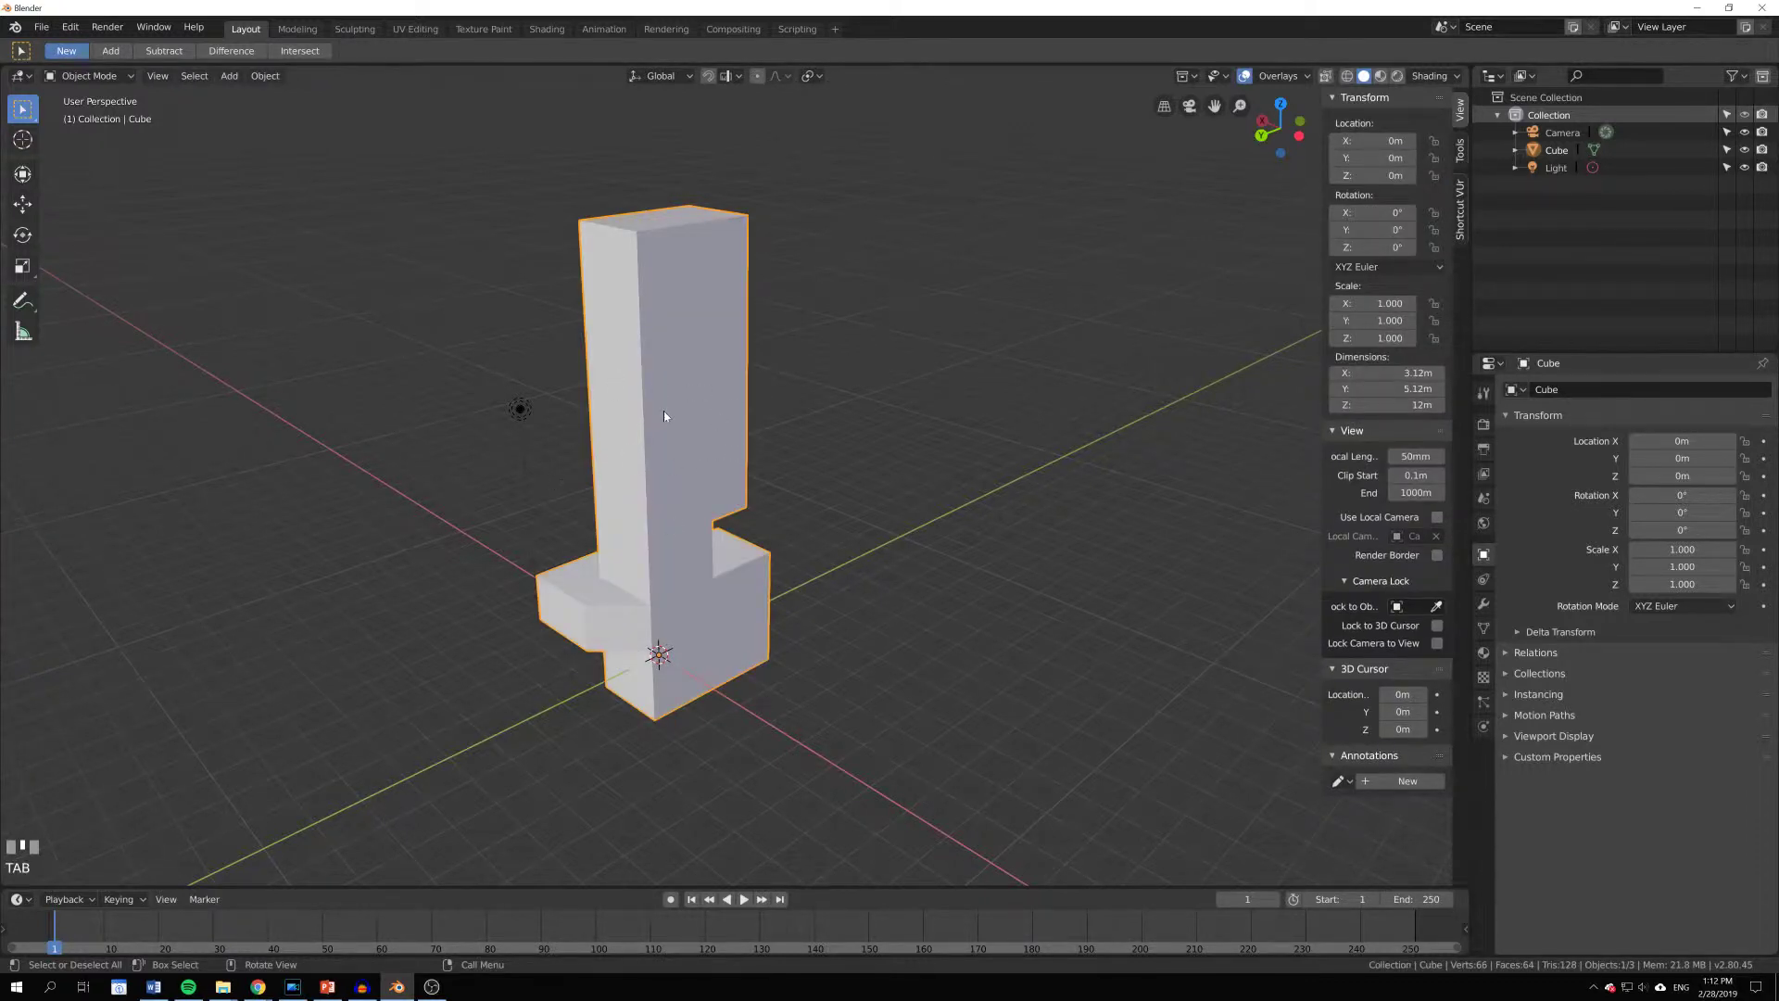
key(x)
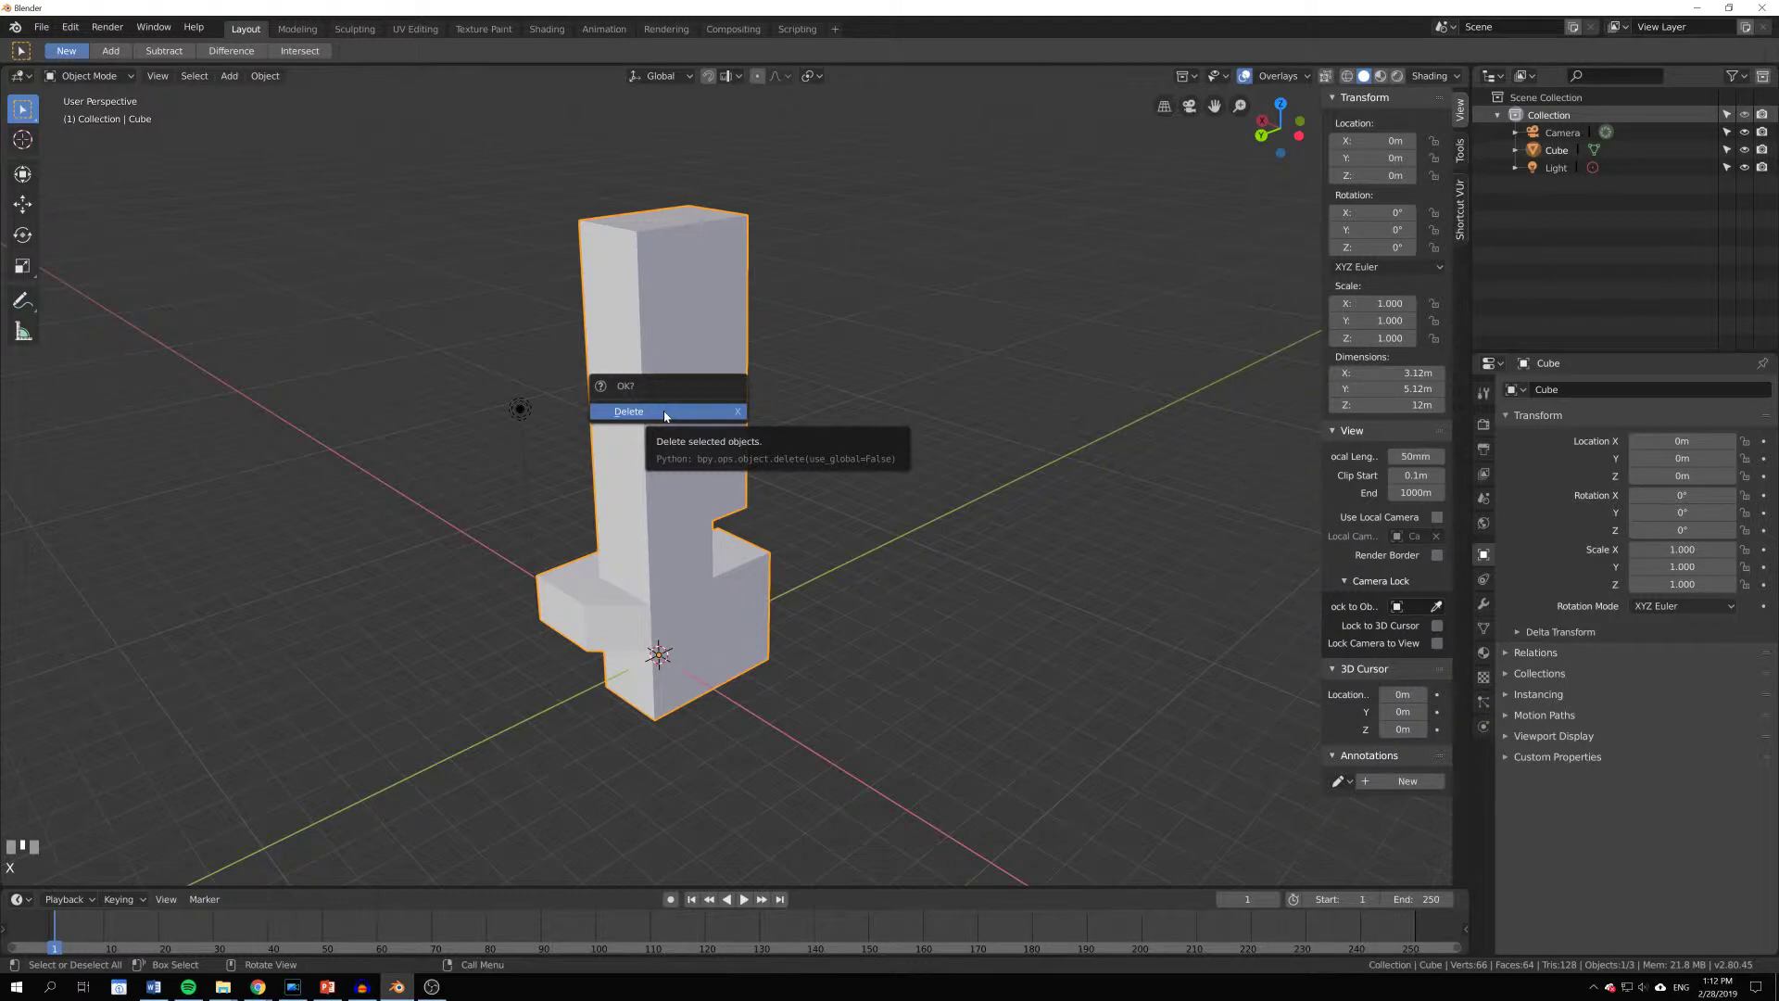
click(665, 415)
Step: Add a new cube mesh at the world origin
key(shift+a)
mouse_move(774, 531)
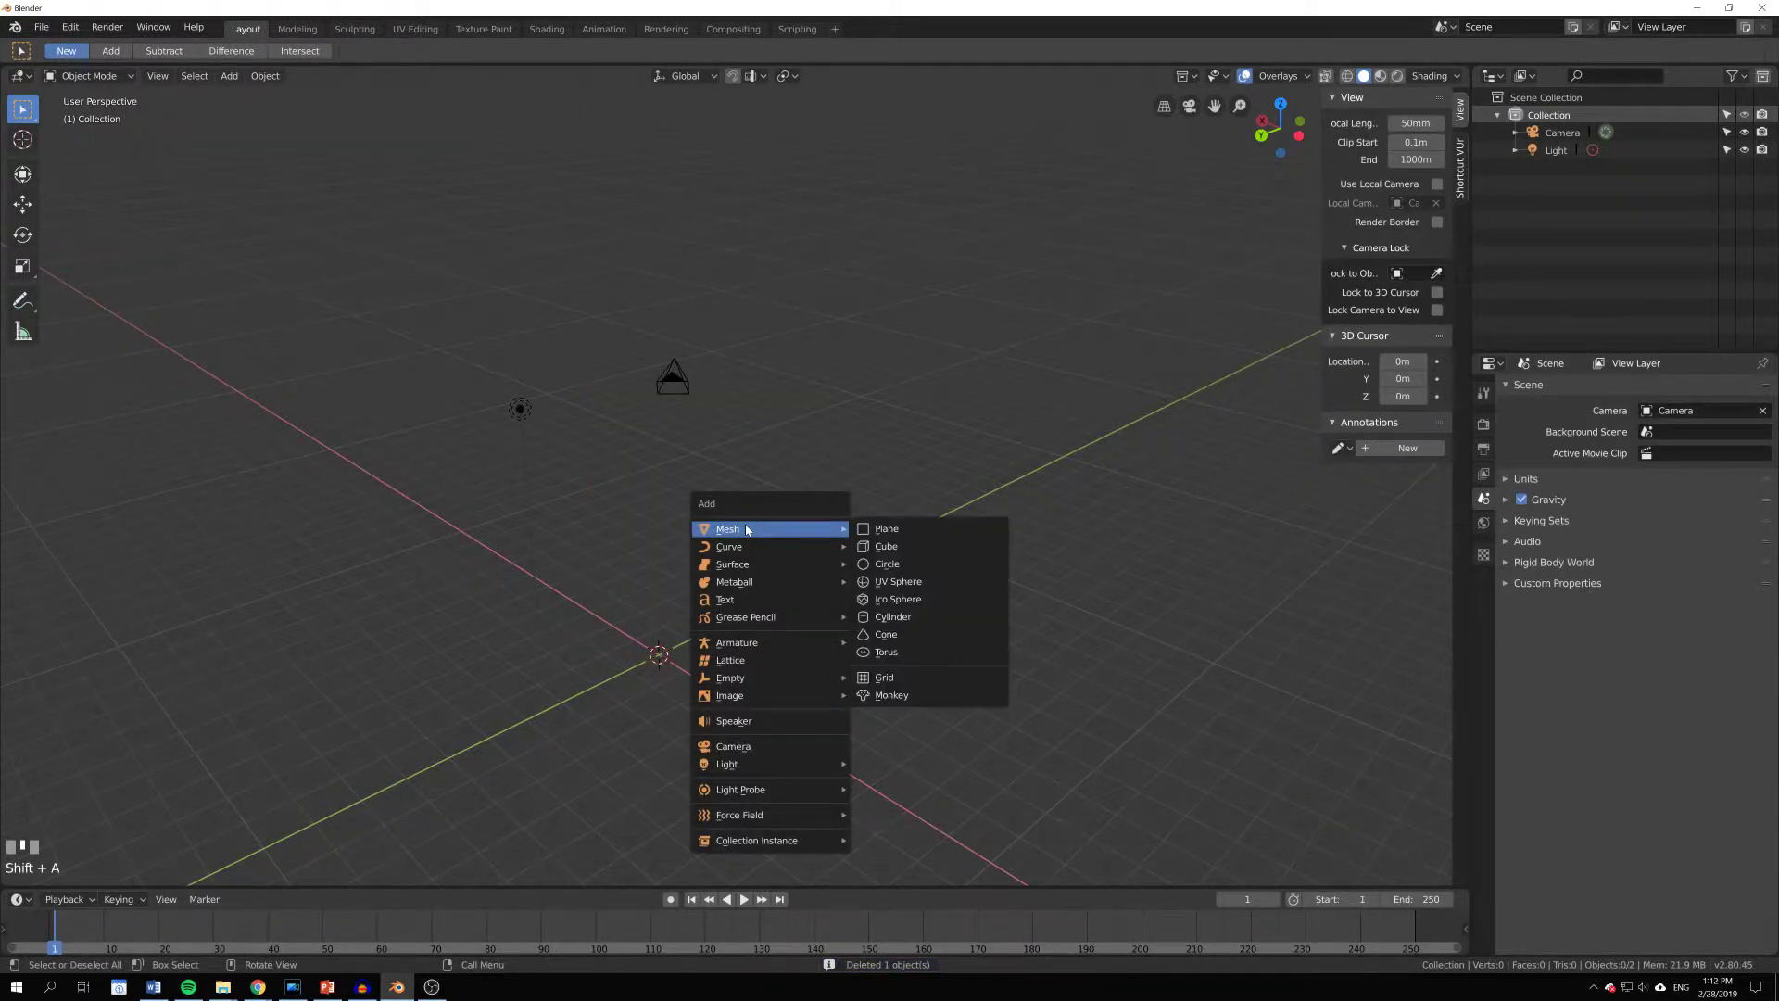
click(230, 76)
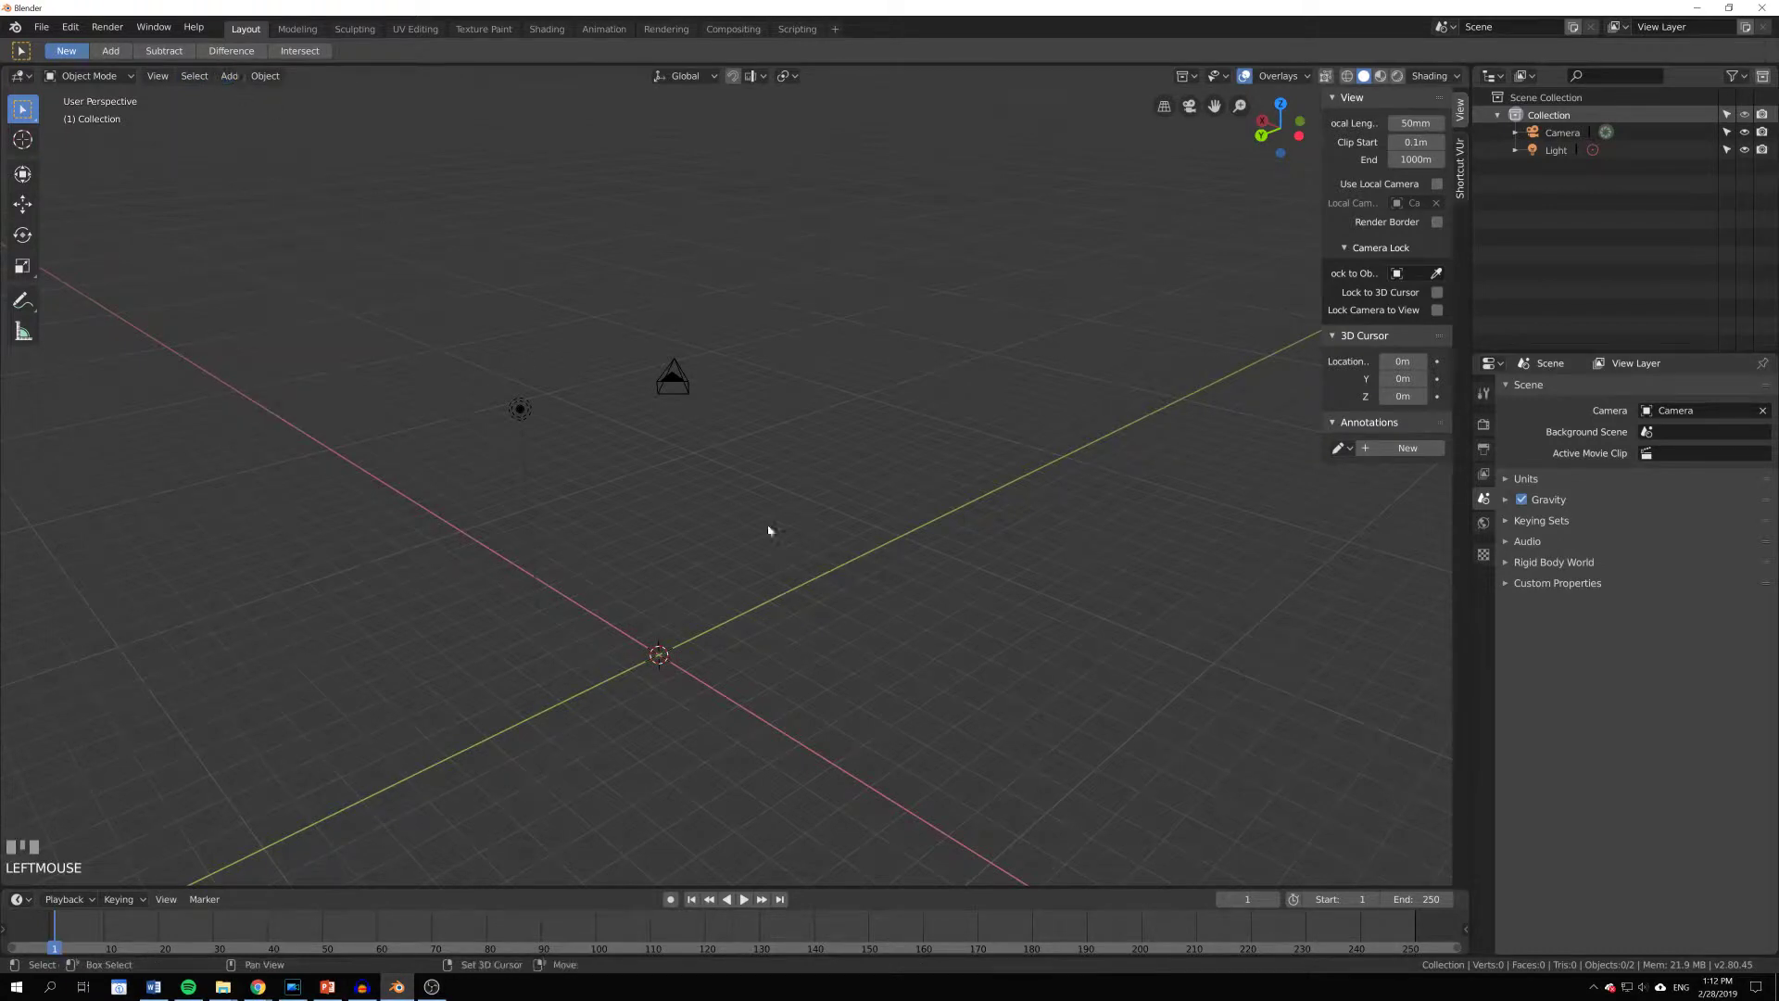
key(shift+a)
mouse_move(774, 524)
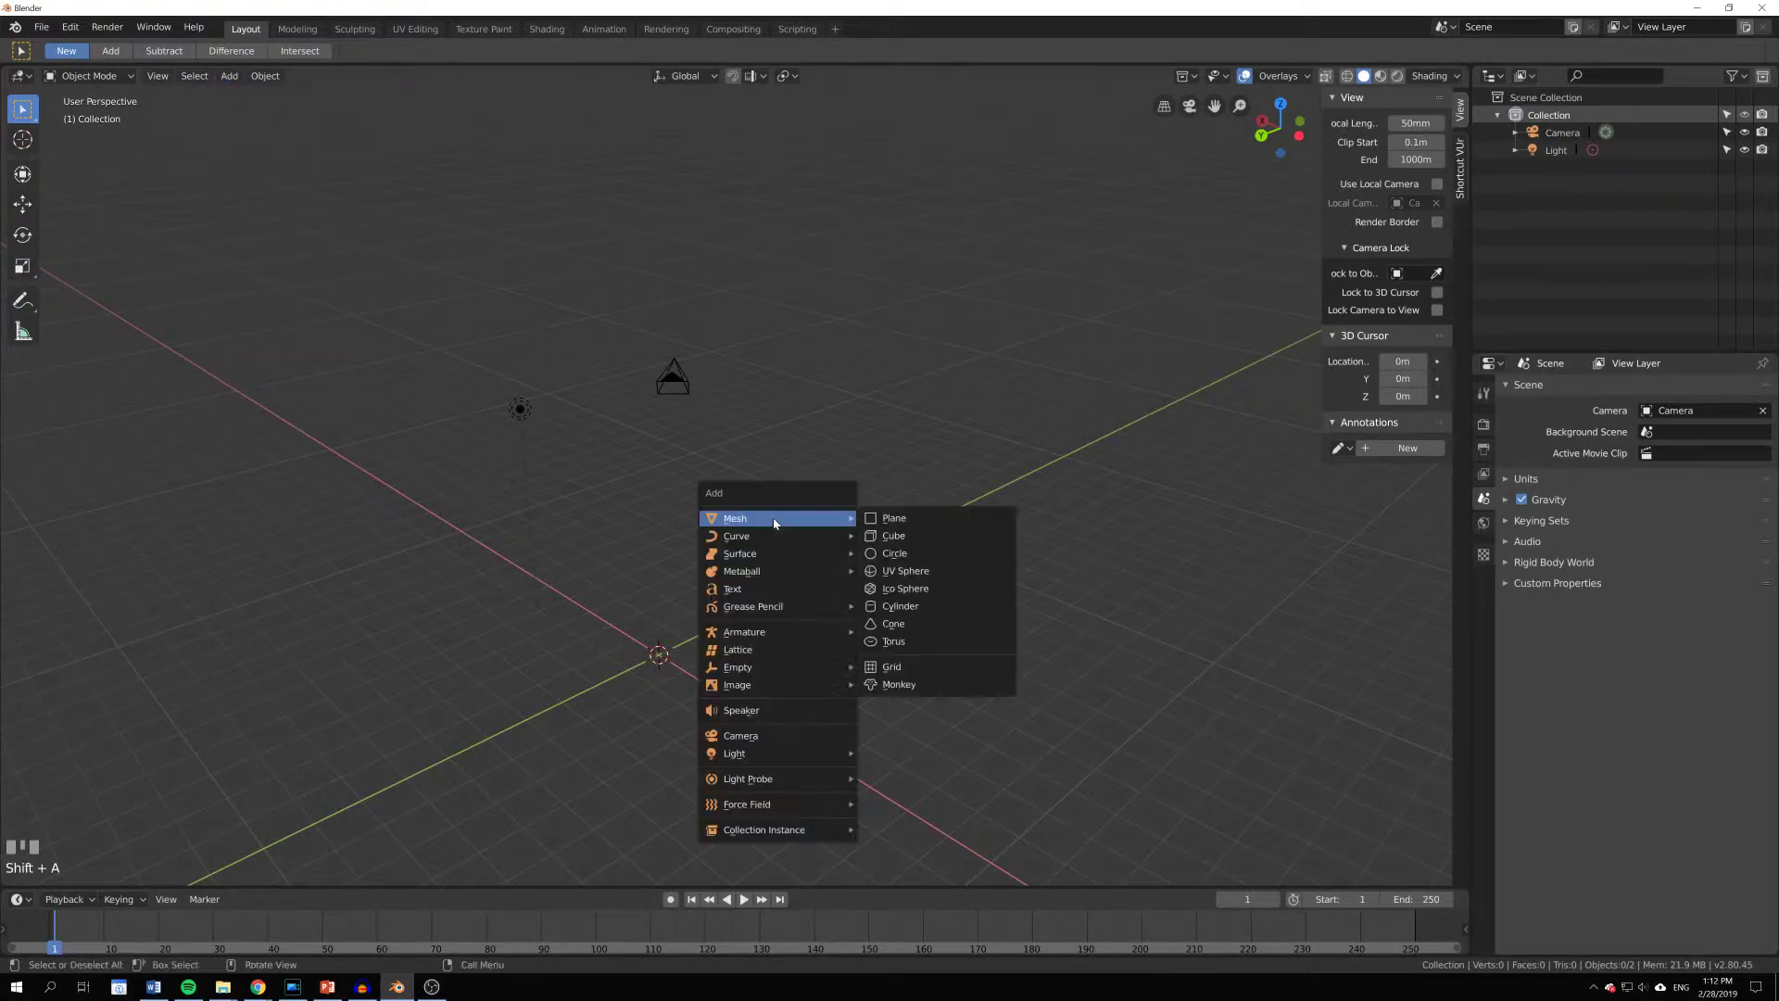
click(926, 538)
middle_drag(626, 561, 845, 559)
scroll(834, 492, up, 3)
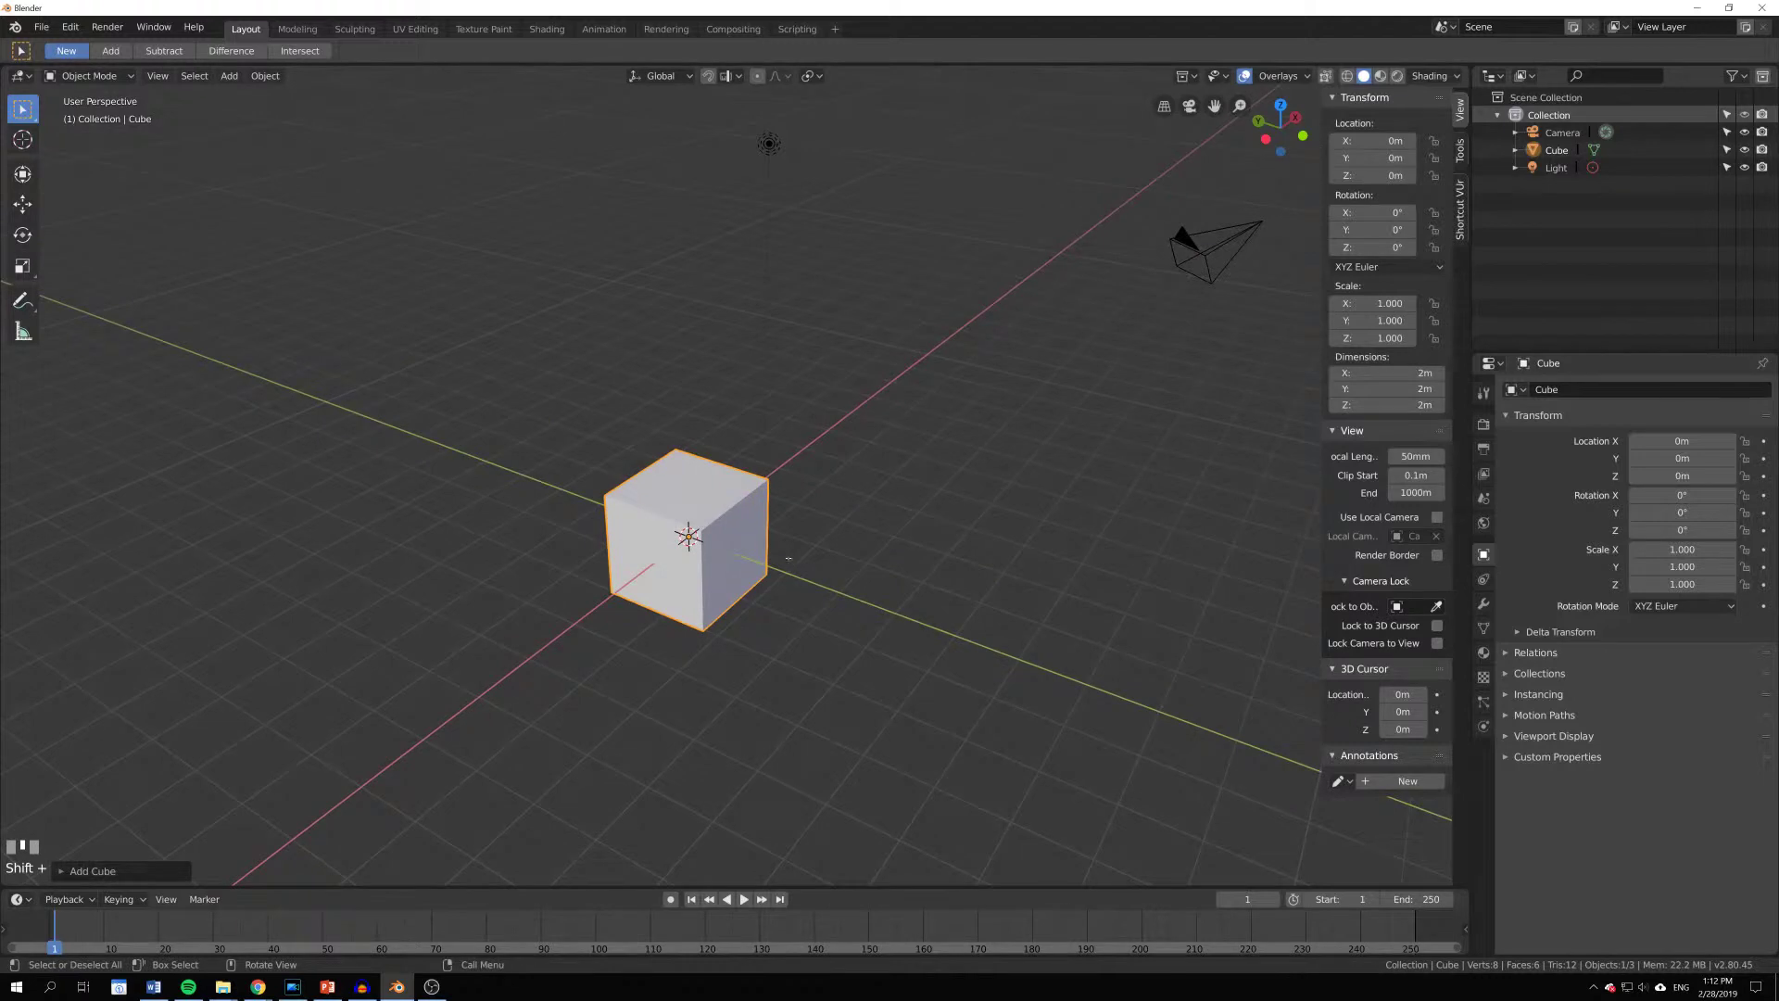
Step: Edit the new cube's mesh and inset its top face with Inset Faces to form a smaller centred square
key(Tab)
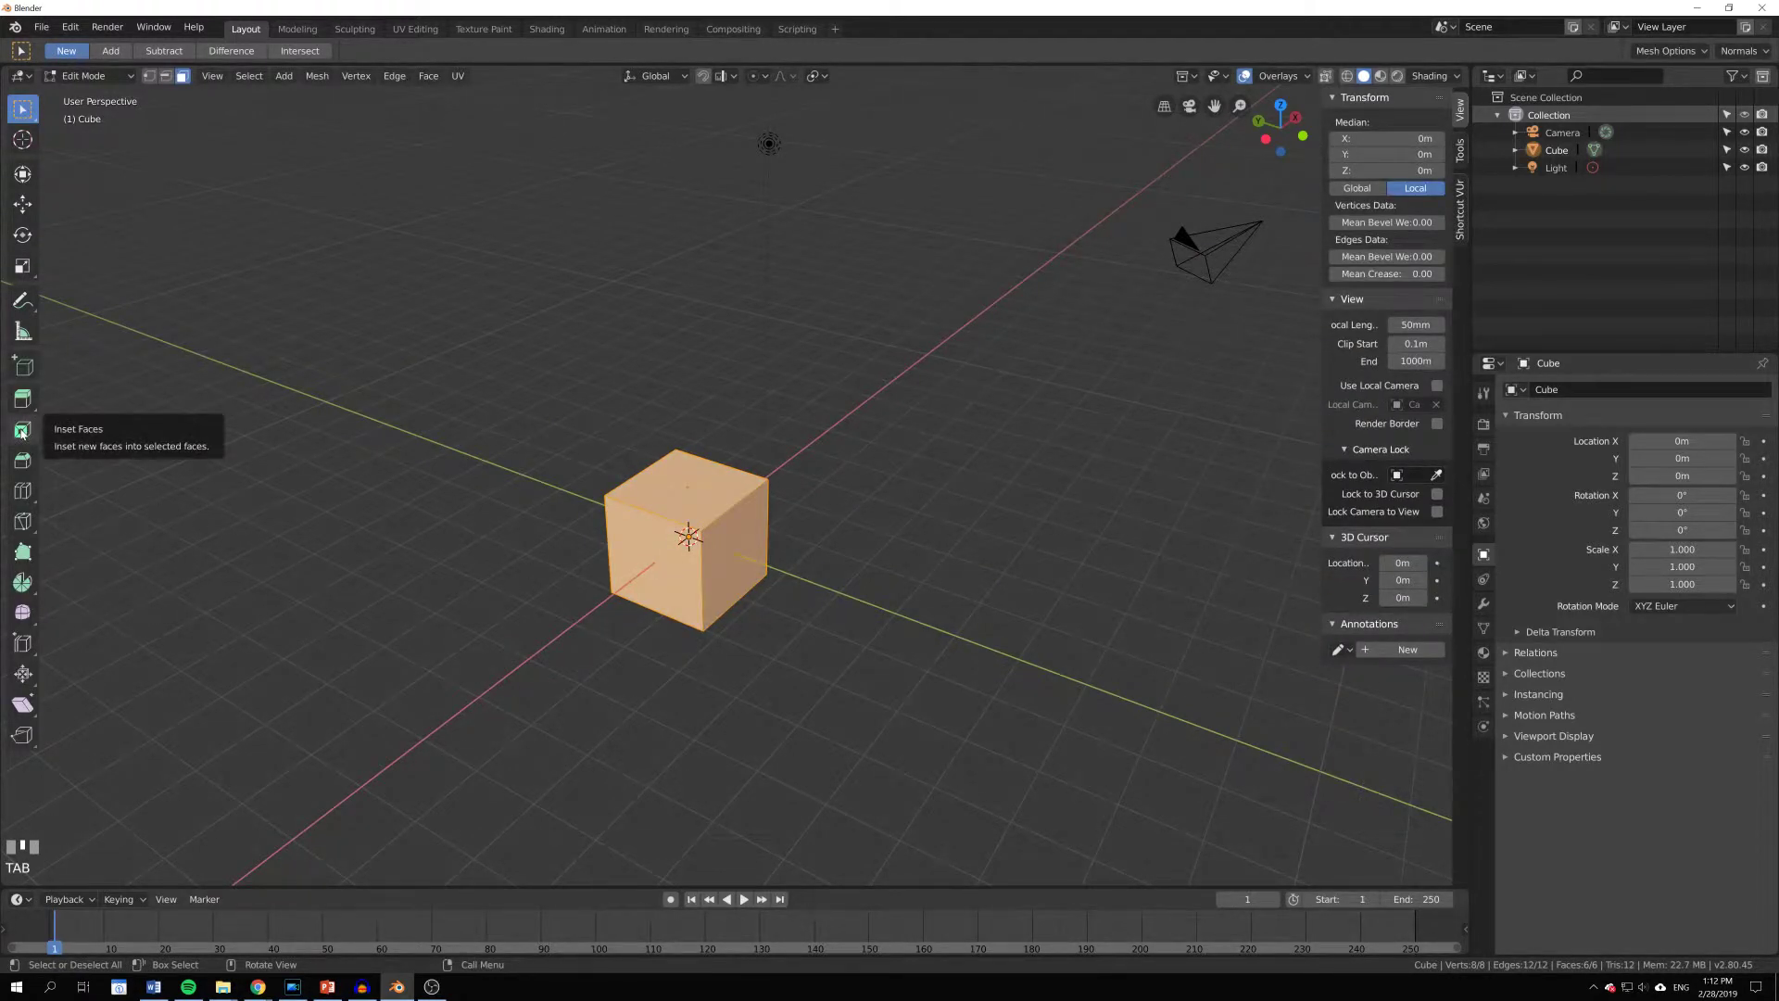
click(705, 488)
middle_drag(841, 532, 761, 553)
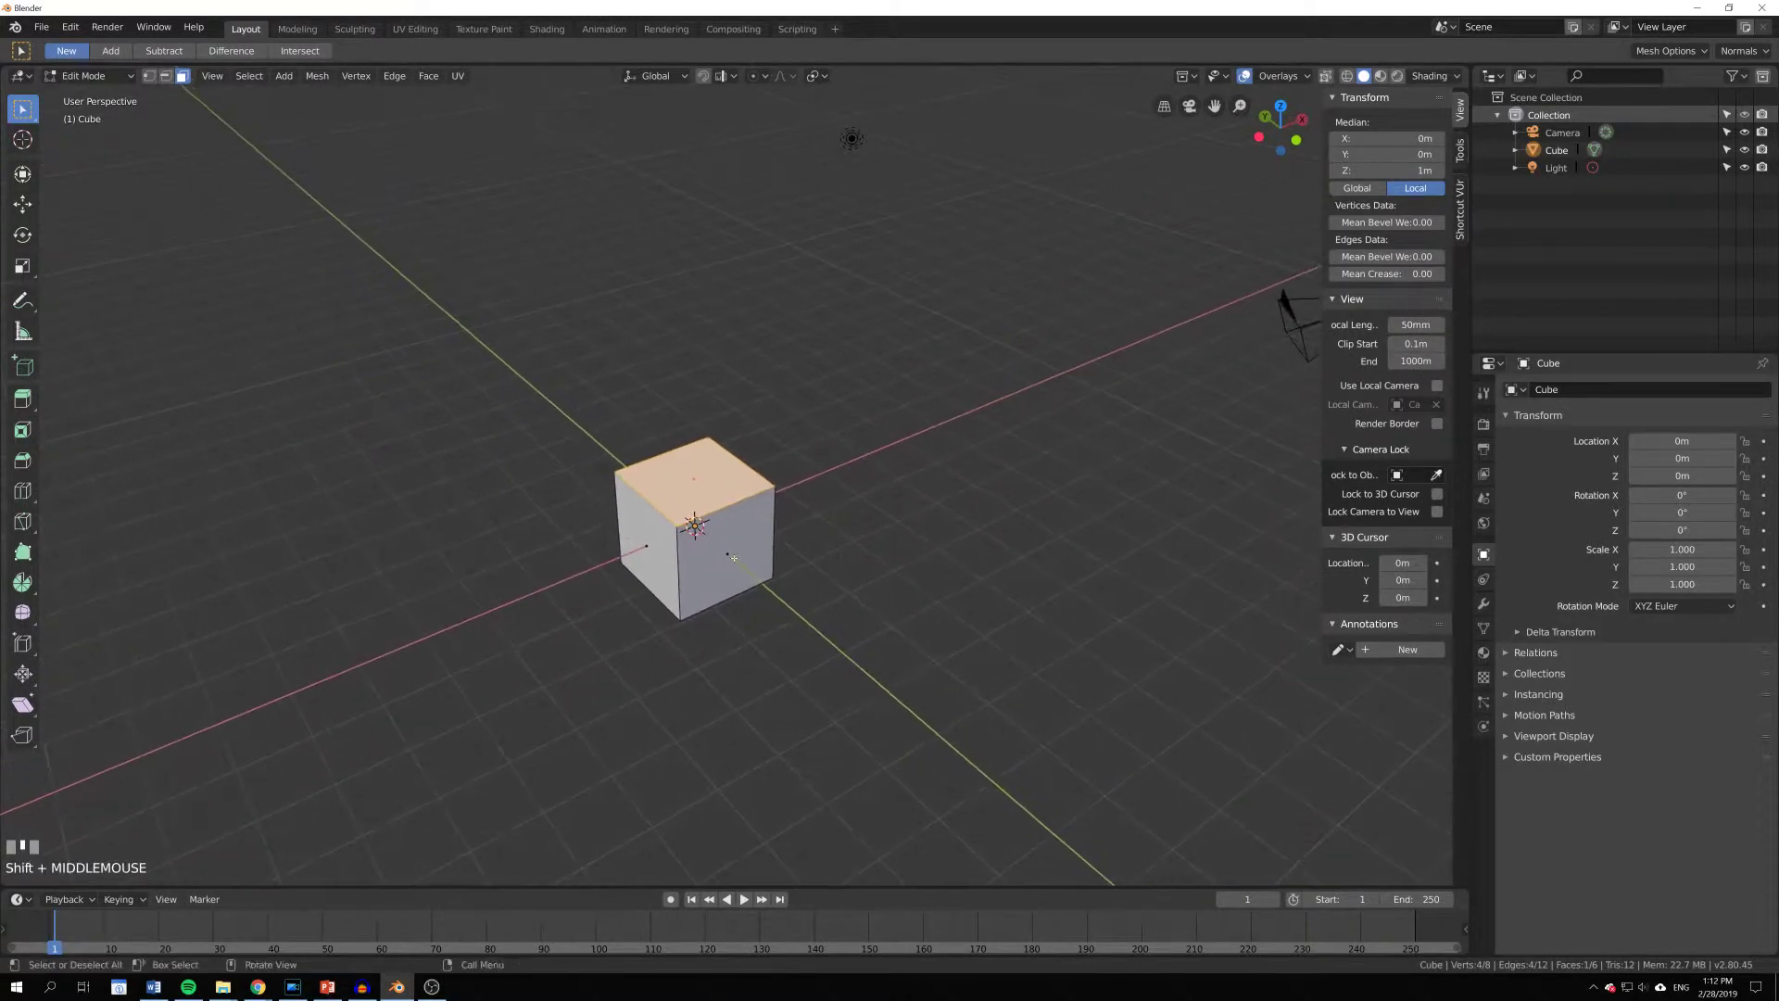
click(24, 433)
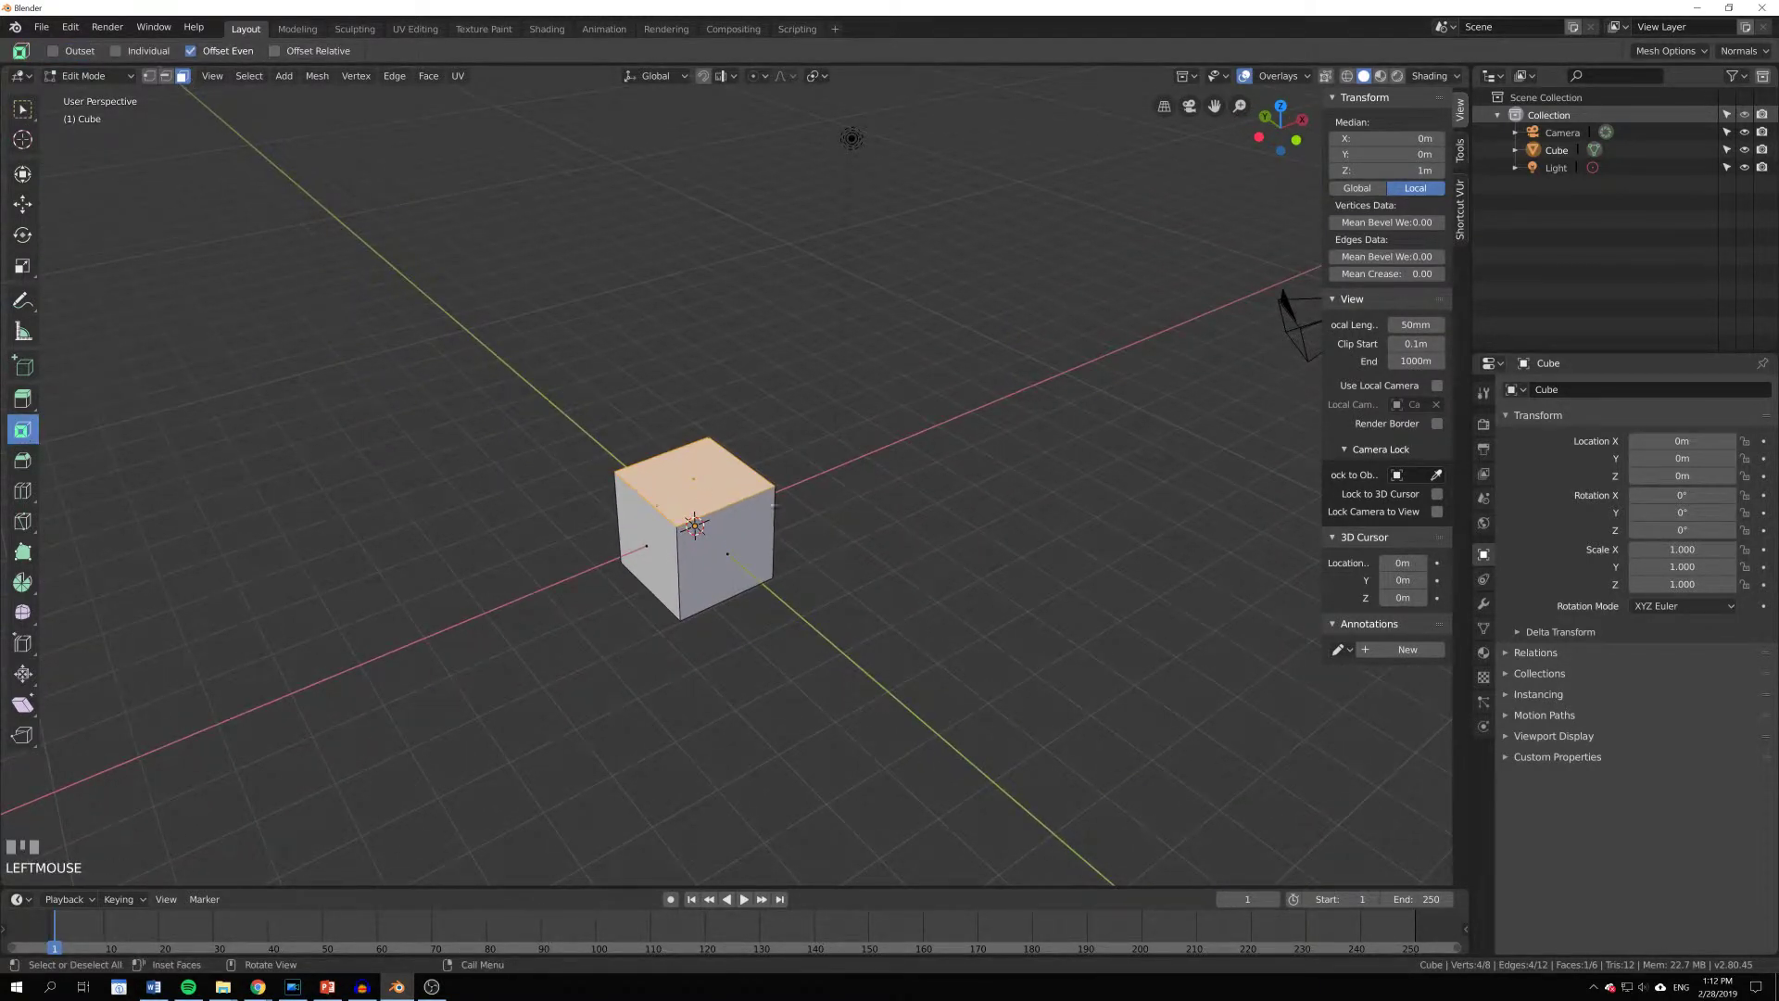
drag(908, 511, 952, 547)
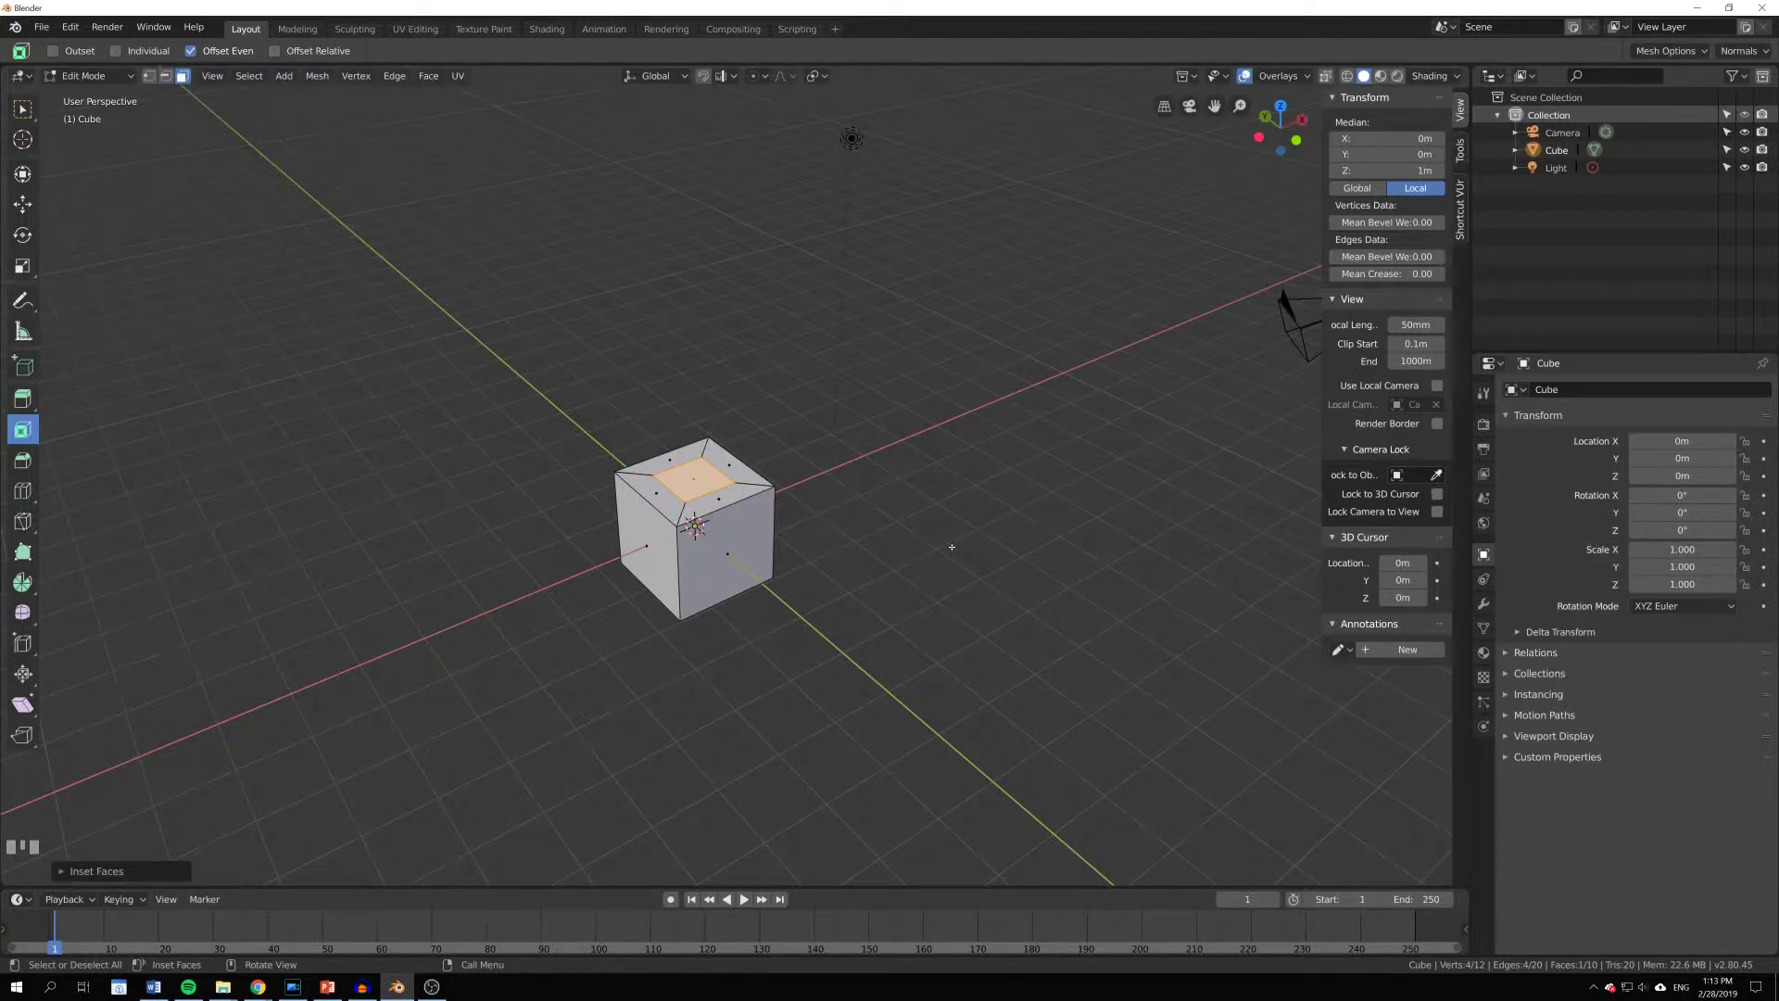
Step: Inset two adjacent side faces of the cube individually, so each gets its own smaller inset square
middle_drag(838, 500, 862, 604)
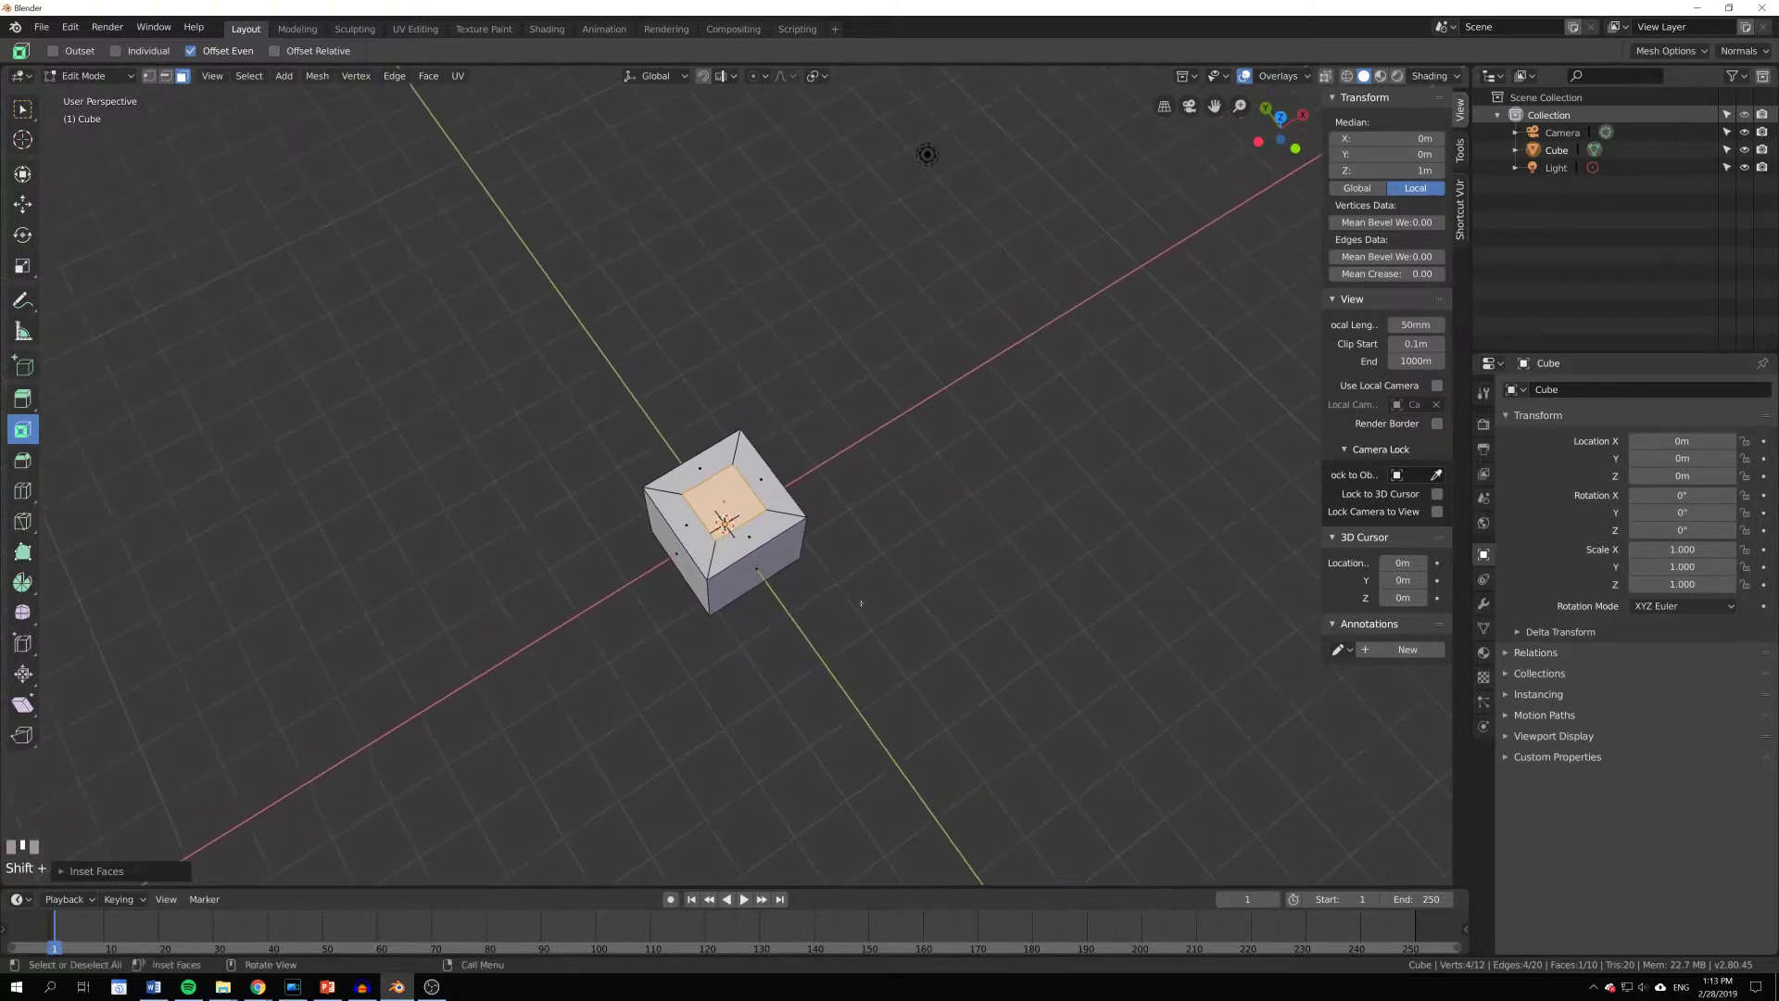
scroll(862, 603, up, 5)
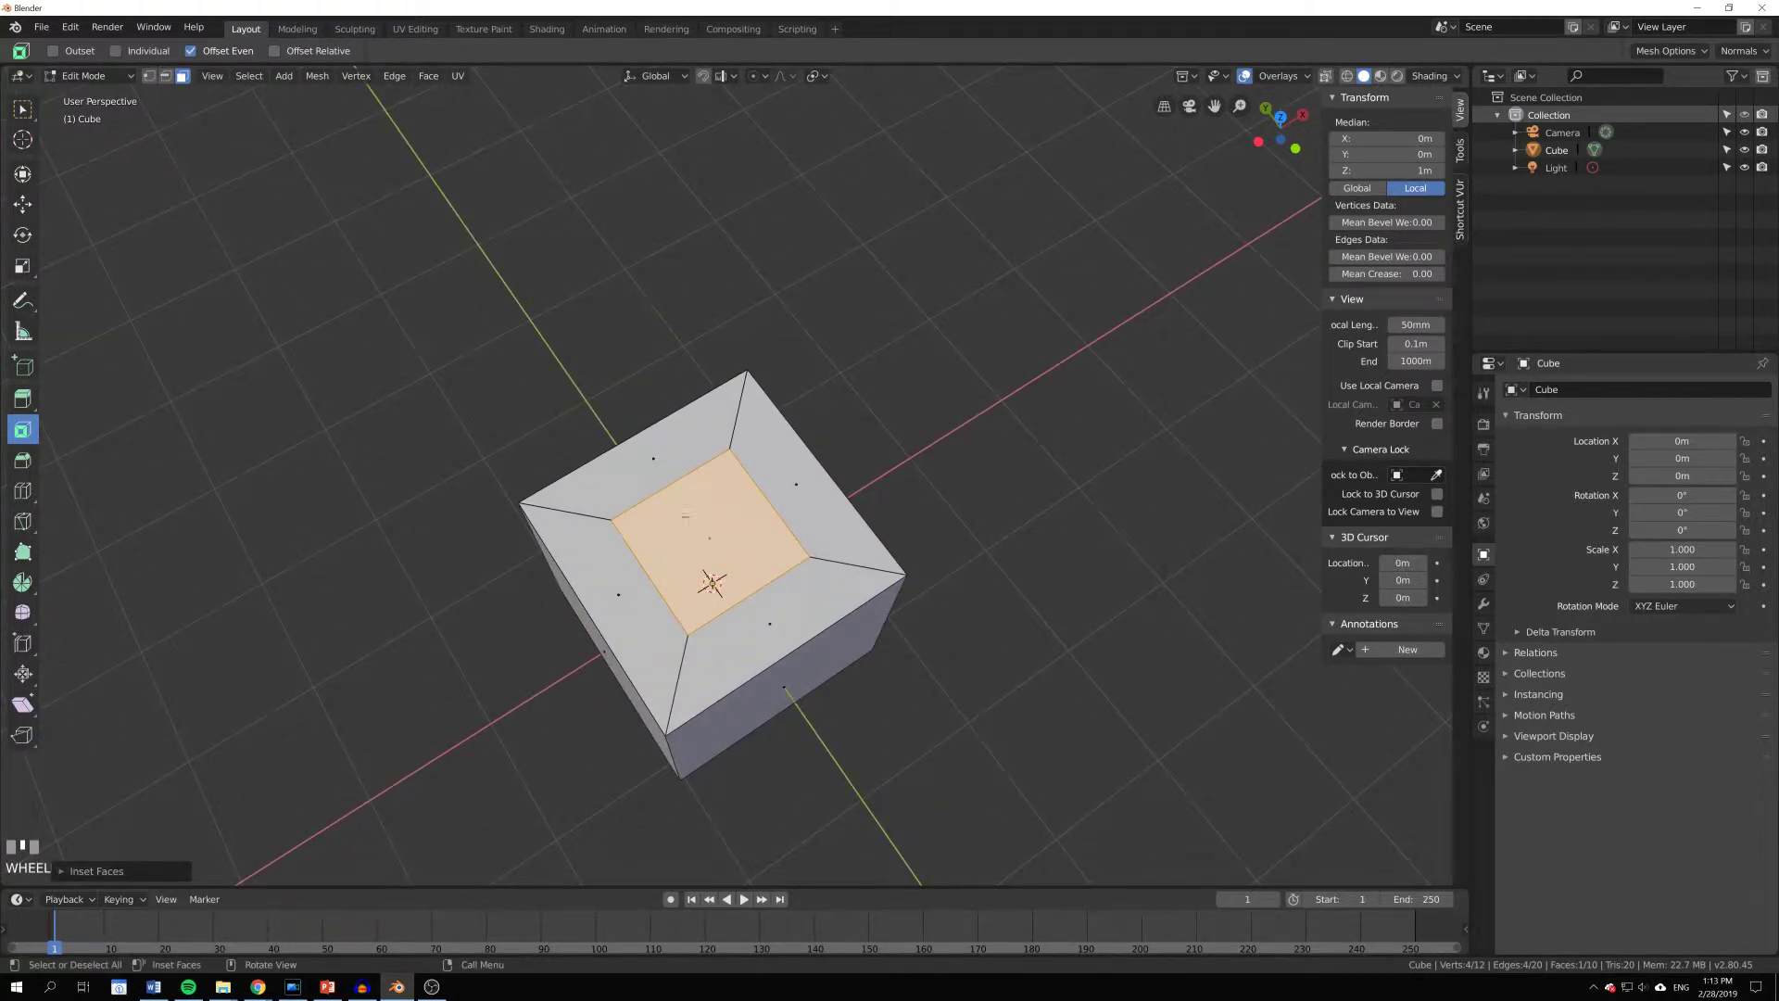
middle_drag(746, 505, 747, 415)
shift+middle_drag(816, 491, 856, 179)
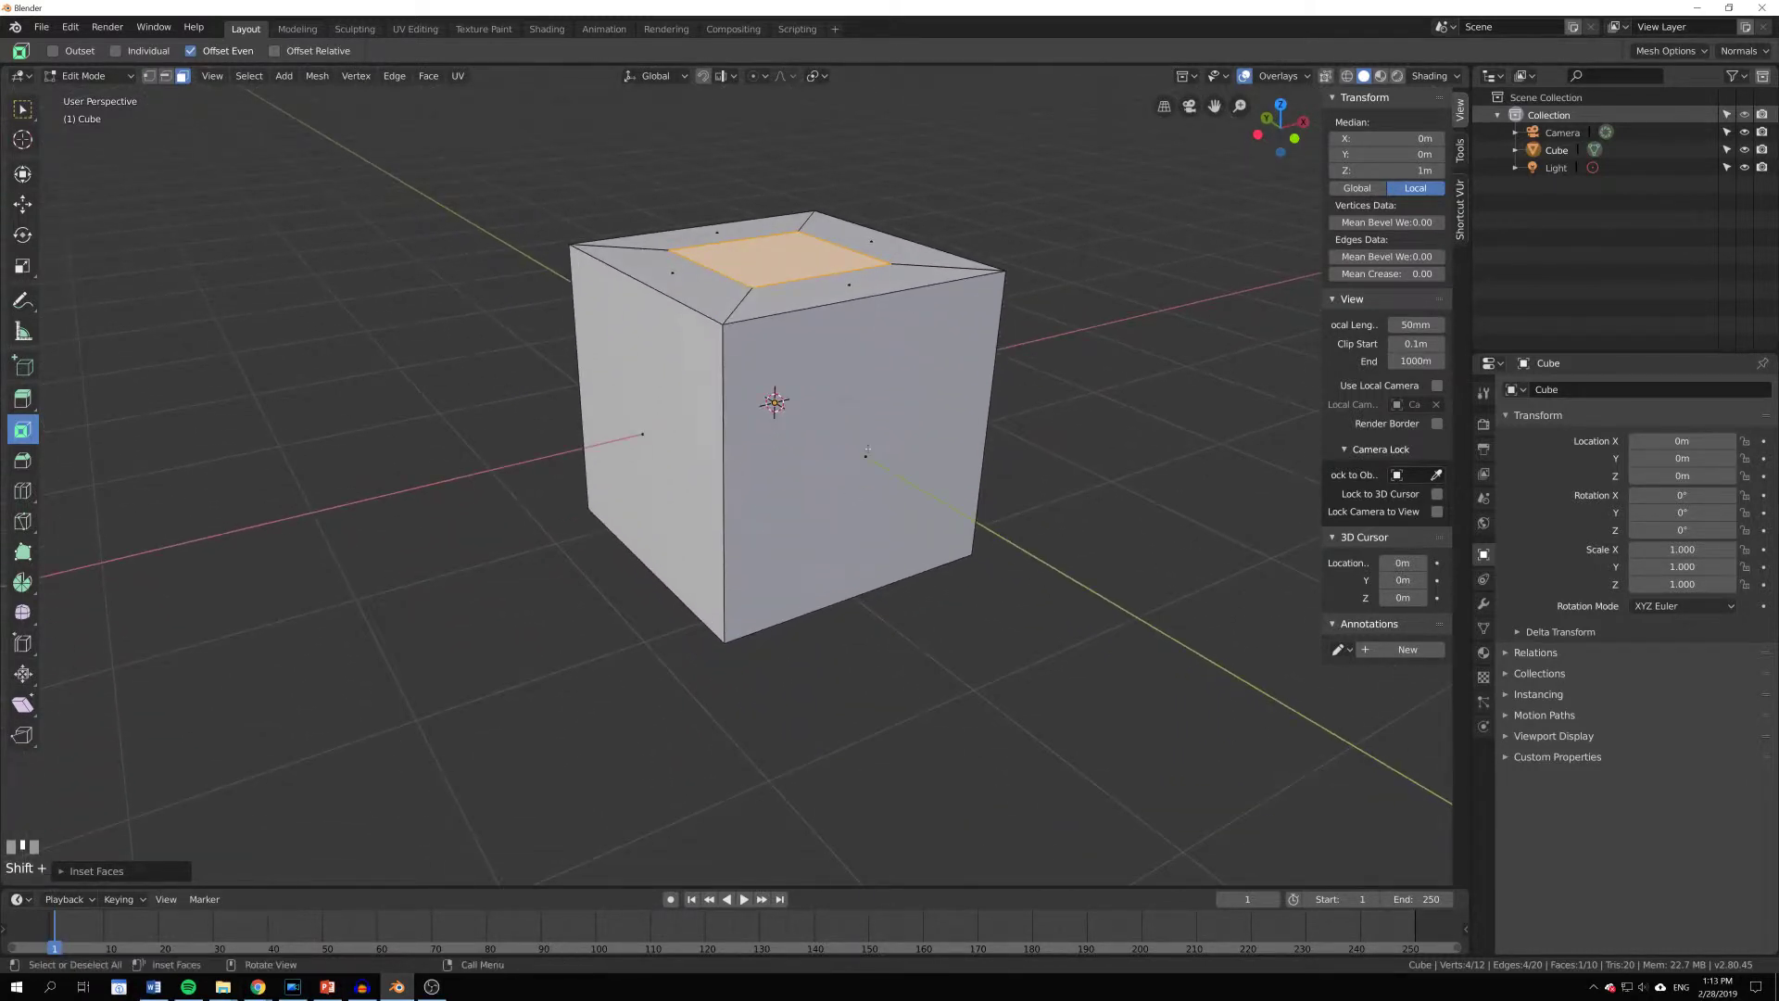
click(867, 449)
shift+click(663, 436)
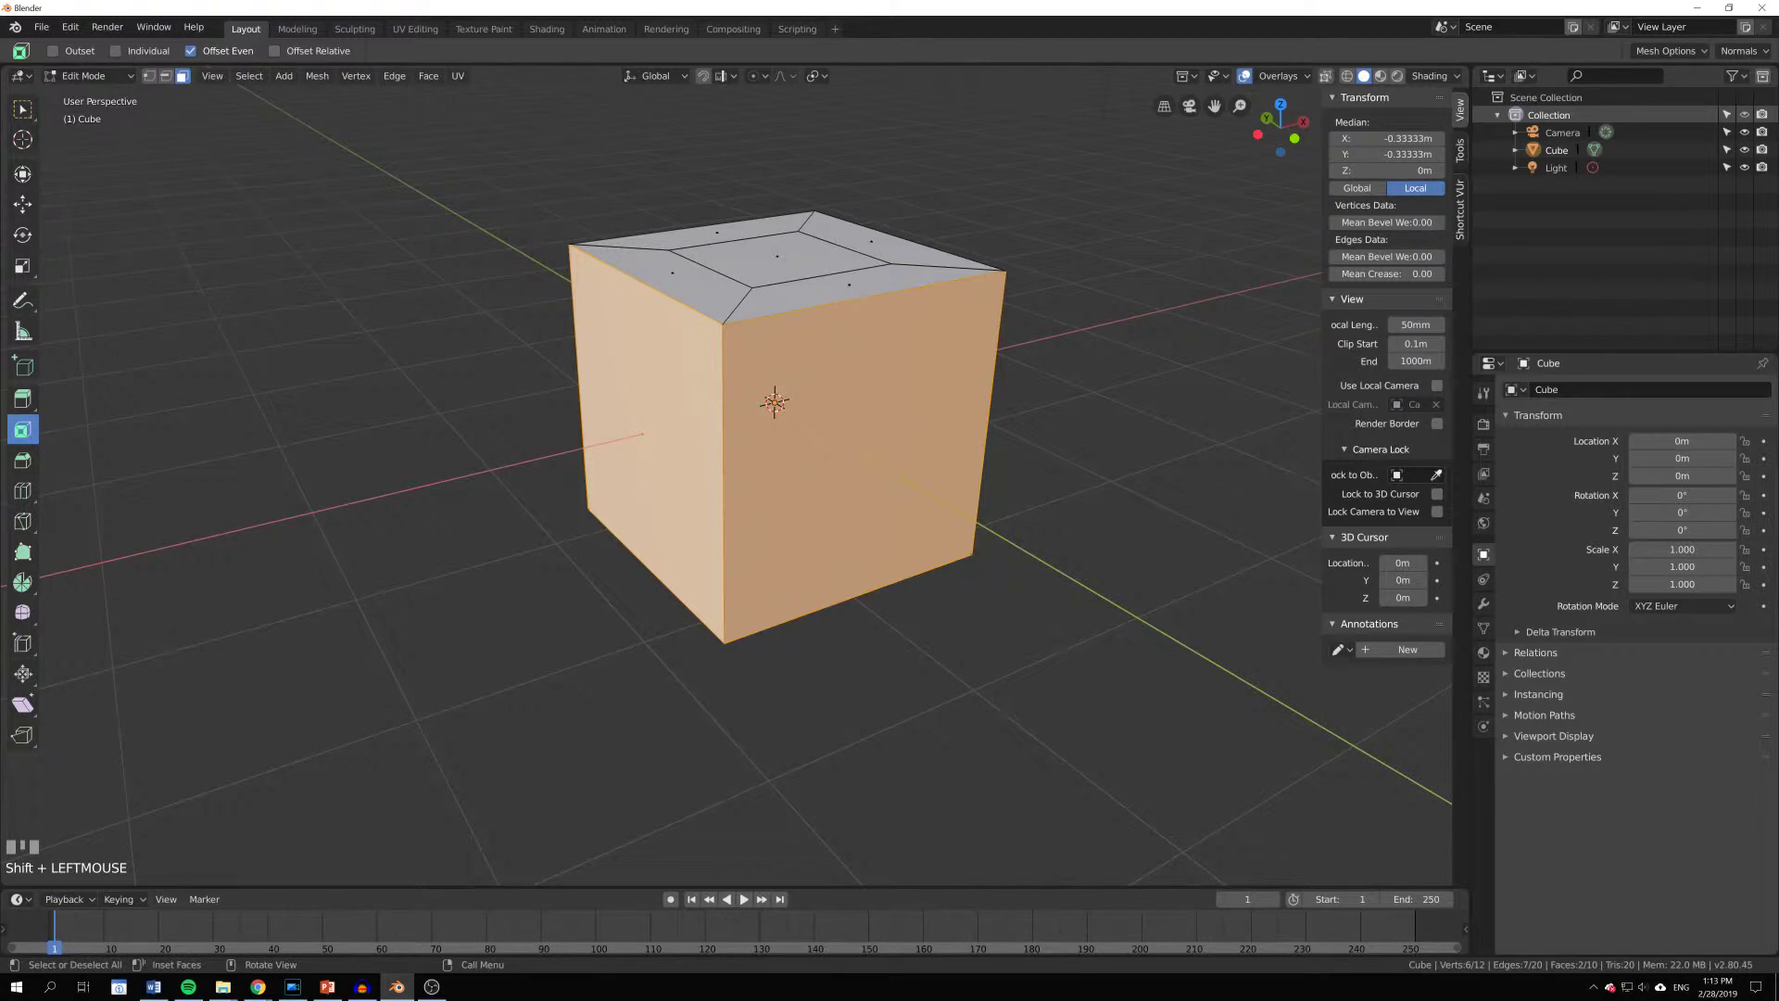
drag(1207, 660, 1182, 648)
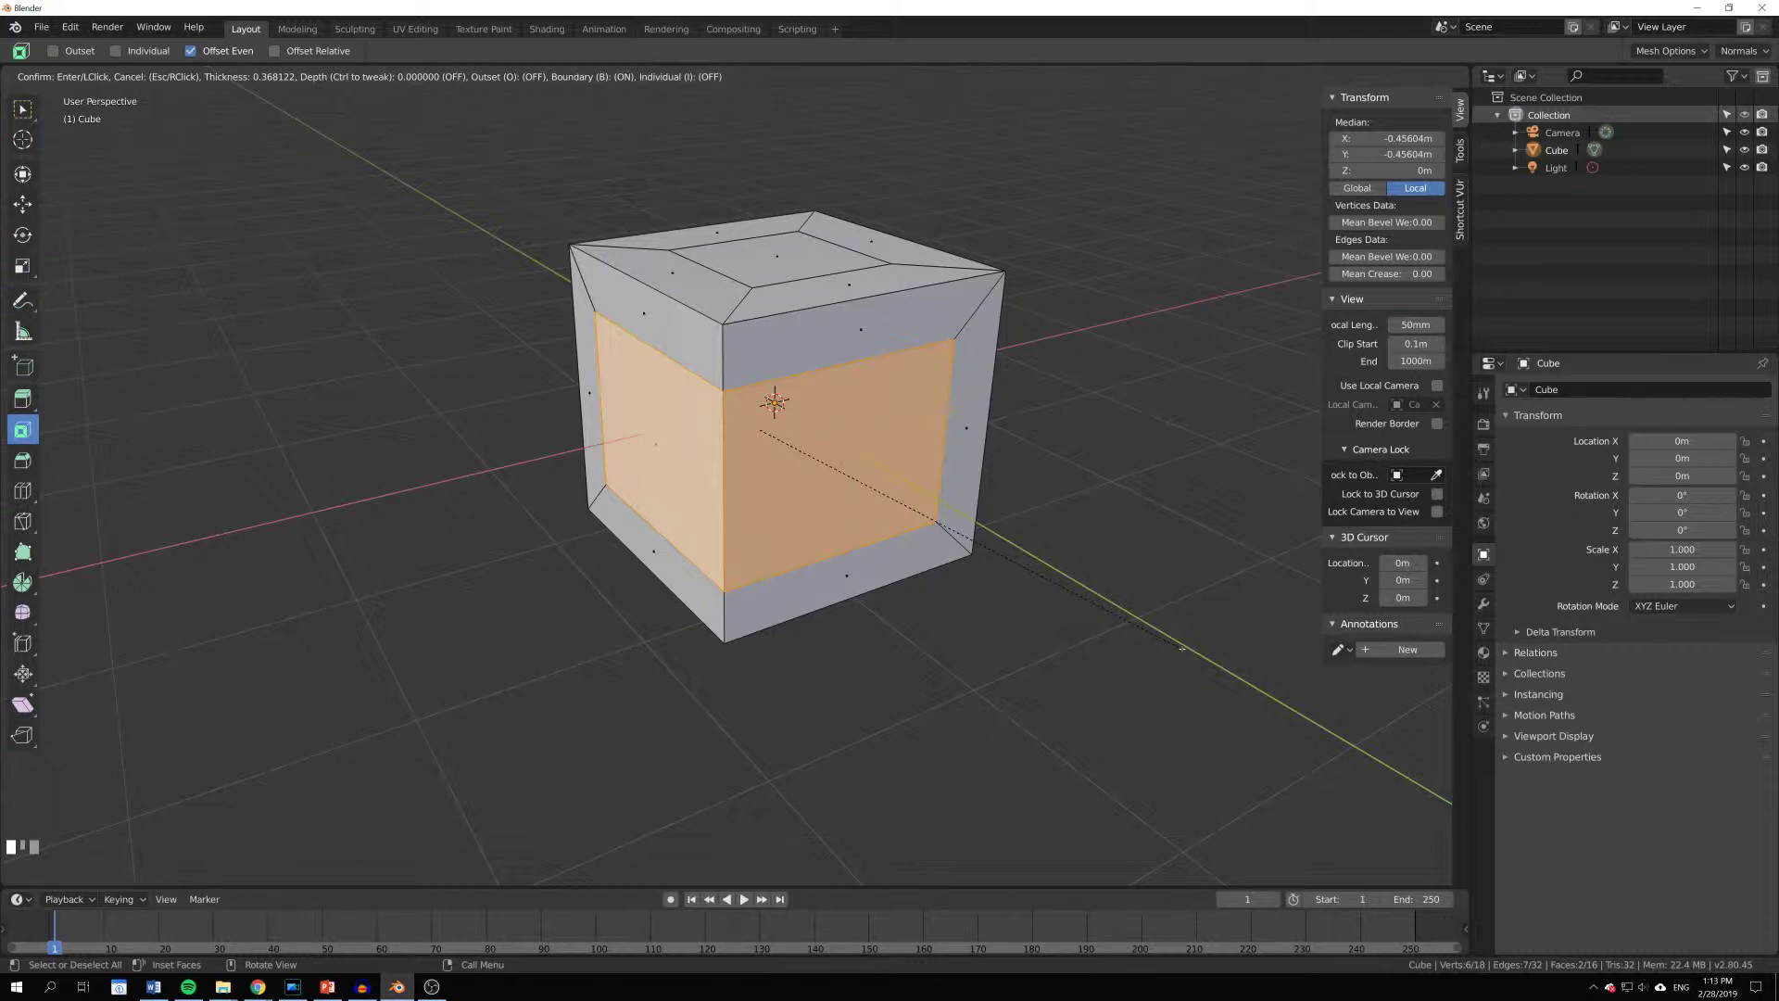
key(i)
mouse_move(1182, 647)
mouse_down()
mouse_move(1200, 652)
mouse_move(1177, 646)
mouse_up()
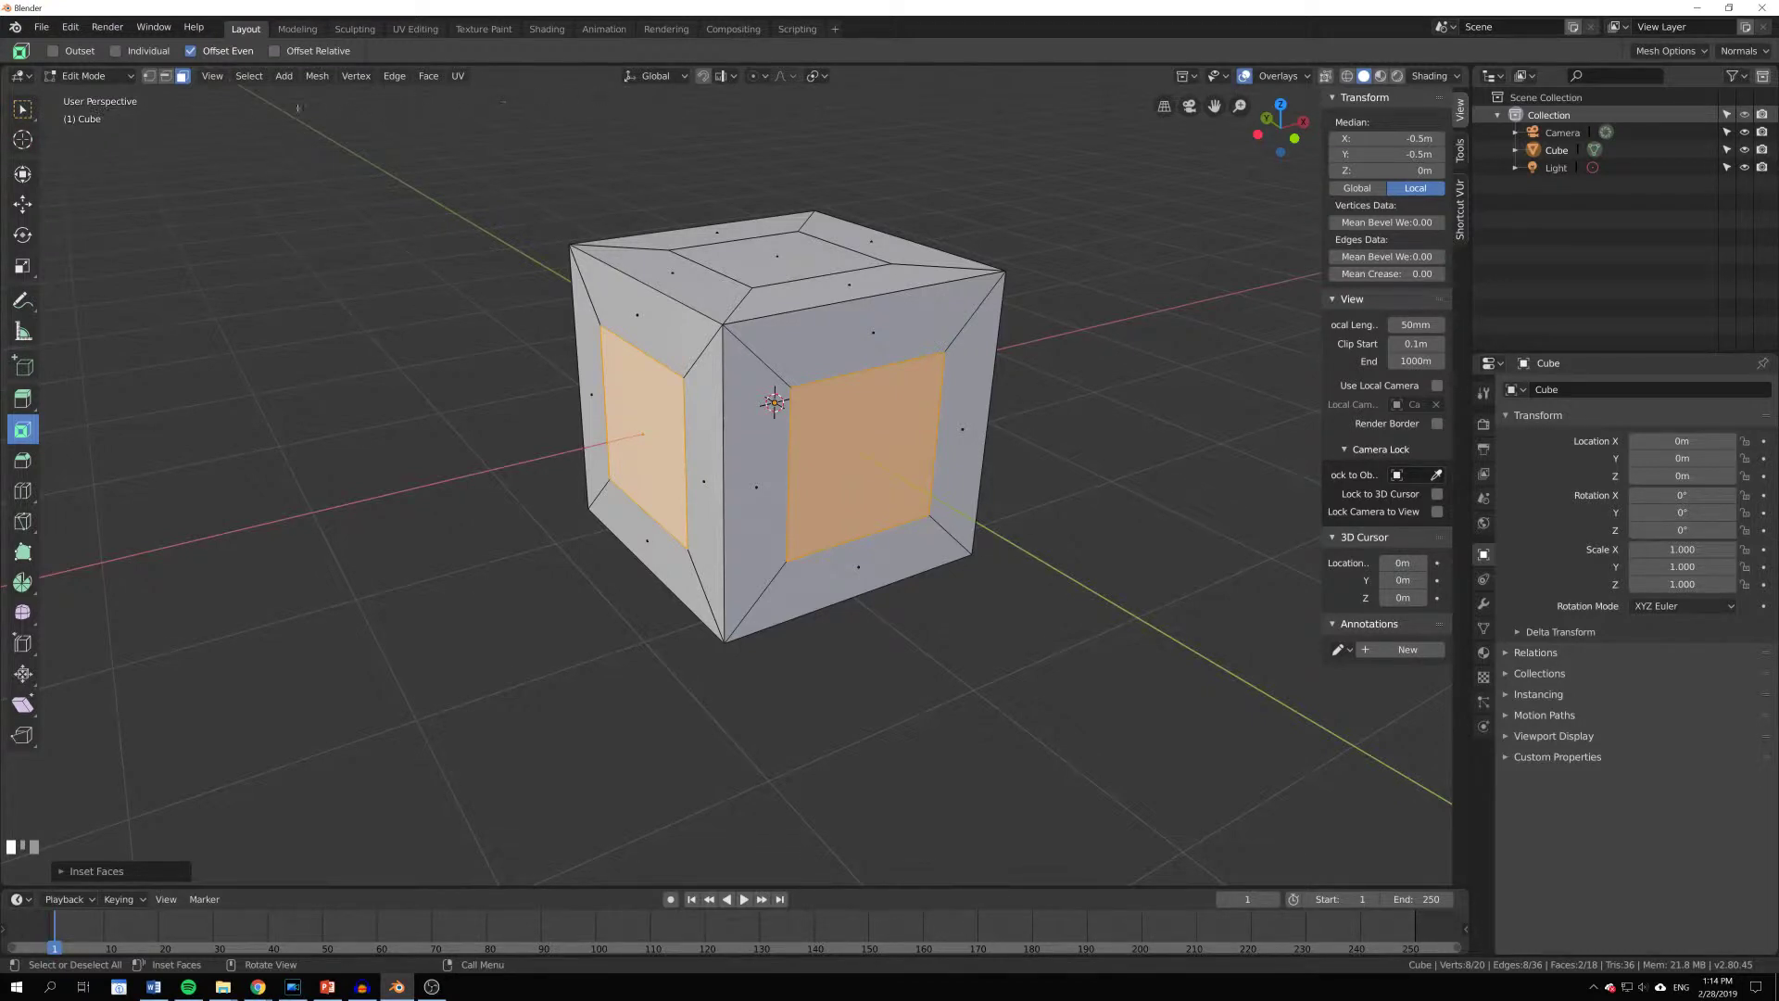
Step: Inset the cube's bottom face to form a smaller centred square
middle_drag(758, 543, 867, 387)
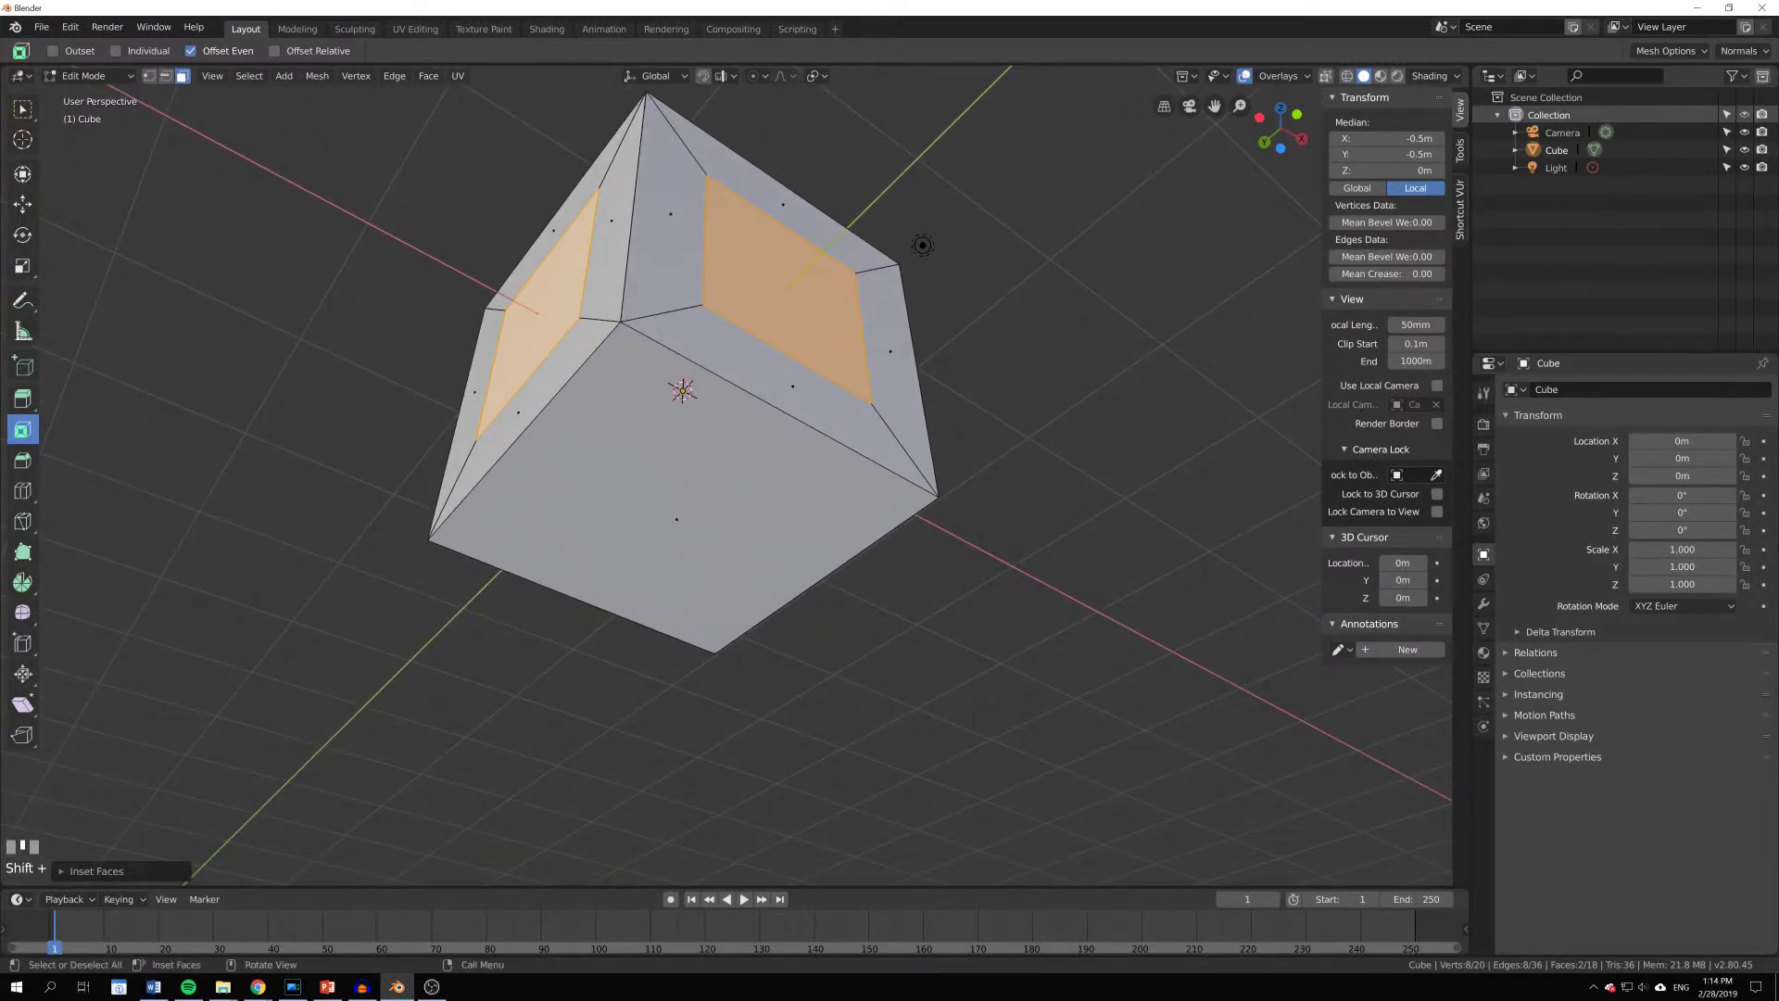
click(678, 521)
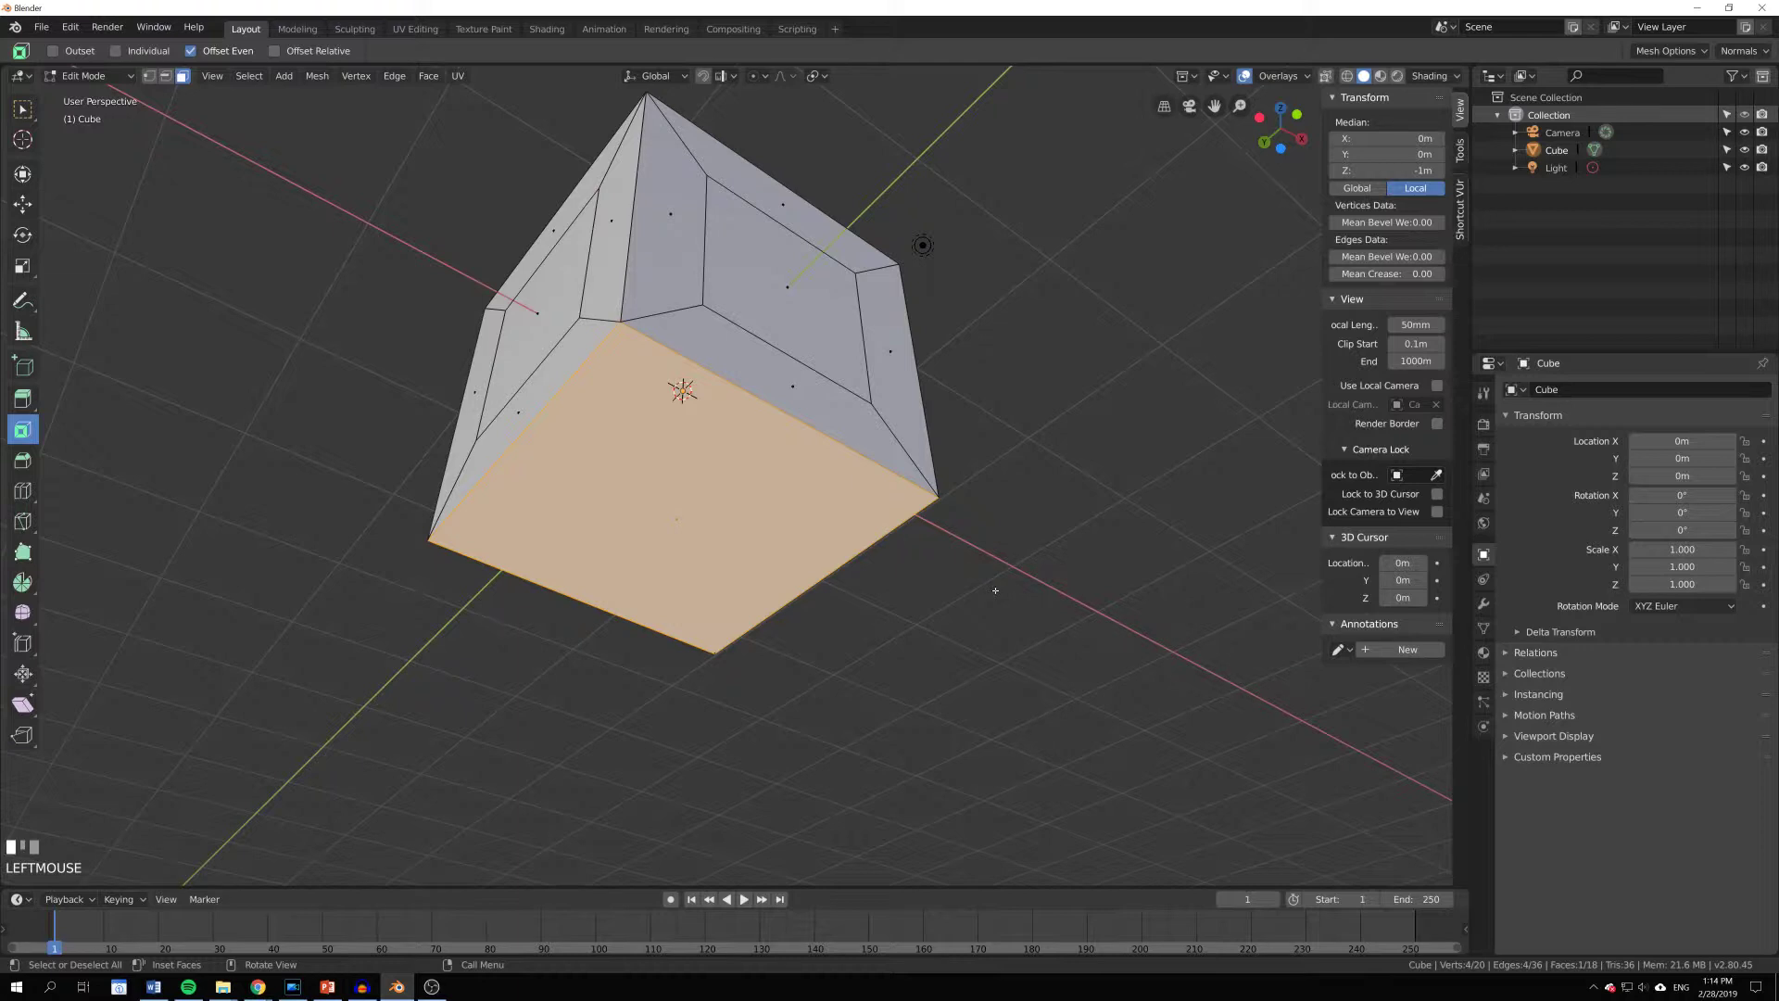
drag(992, 591, 976, 485)
Step: Inset the two remaining uninset adjacent side faces as one joined region with a thickness of about 0.35
middle_drag(977, 370, 1124, 247)
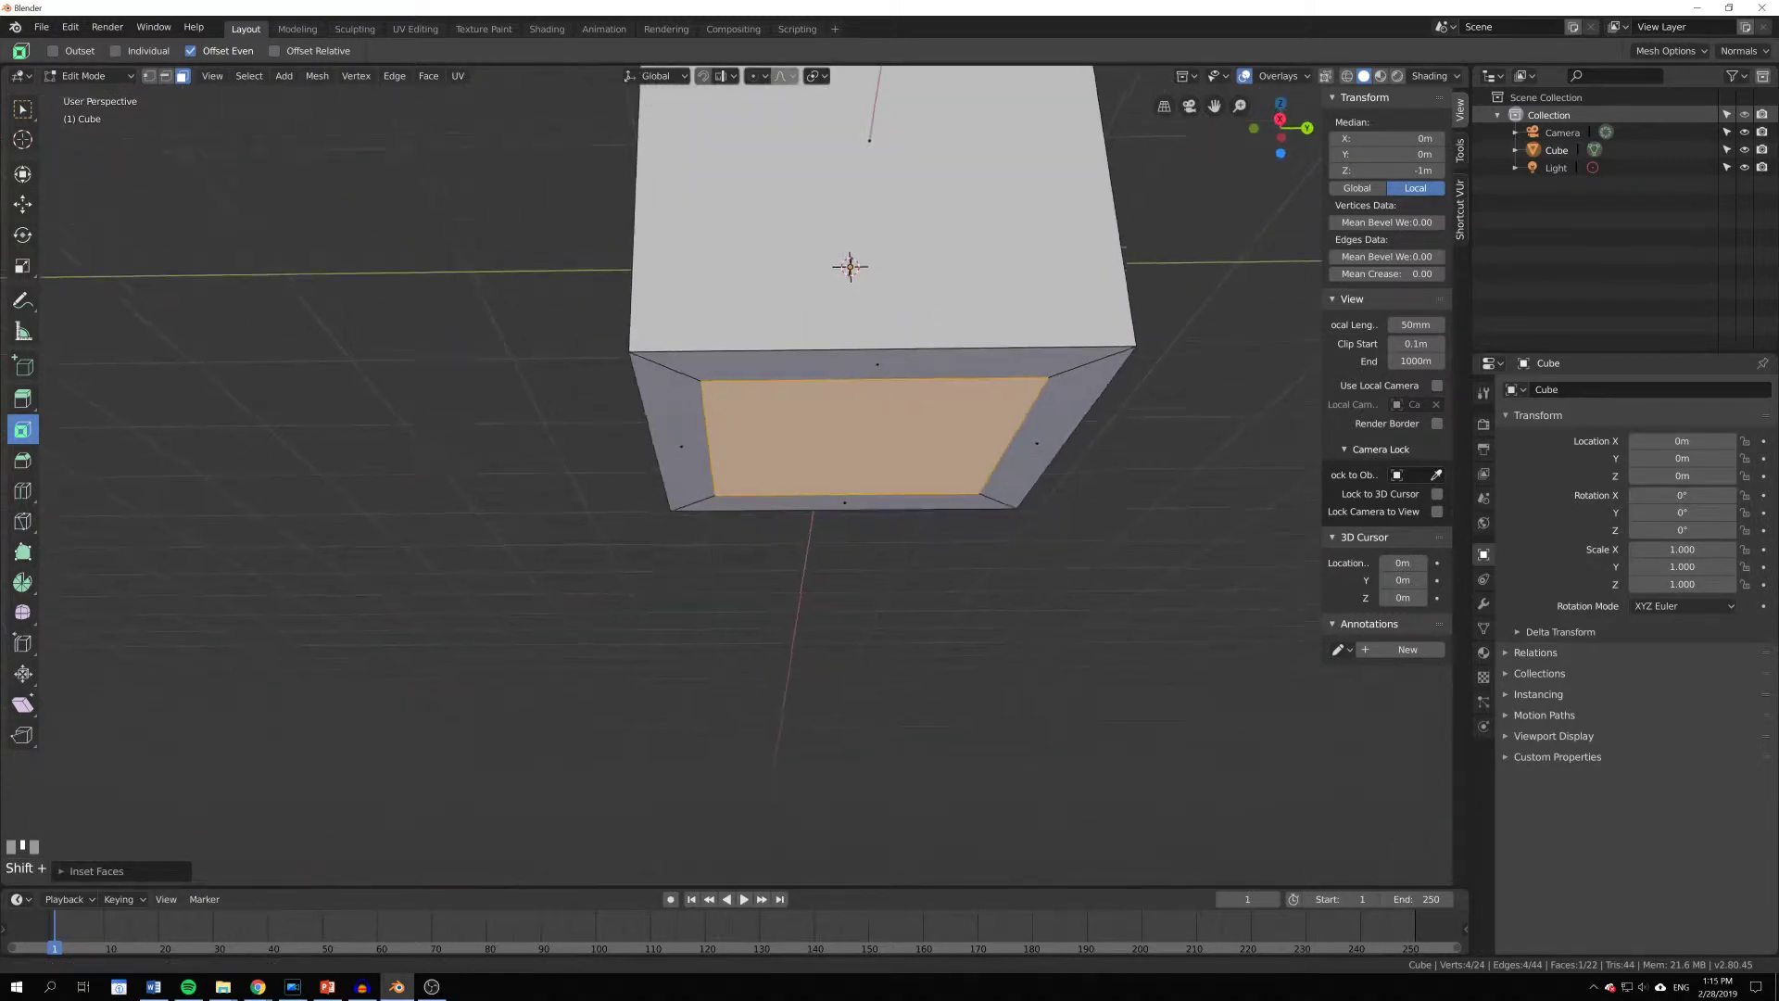
shift+middle_drag(853, 343, 807, 436)
middle_drag(806, 436, 737, 487)
scroll(730, 485, down, 2)
click(714, 454)
shift+click(835, 445)
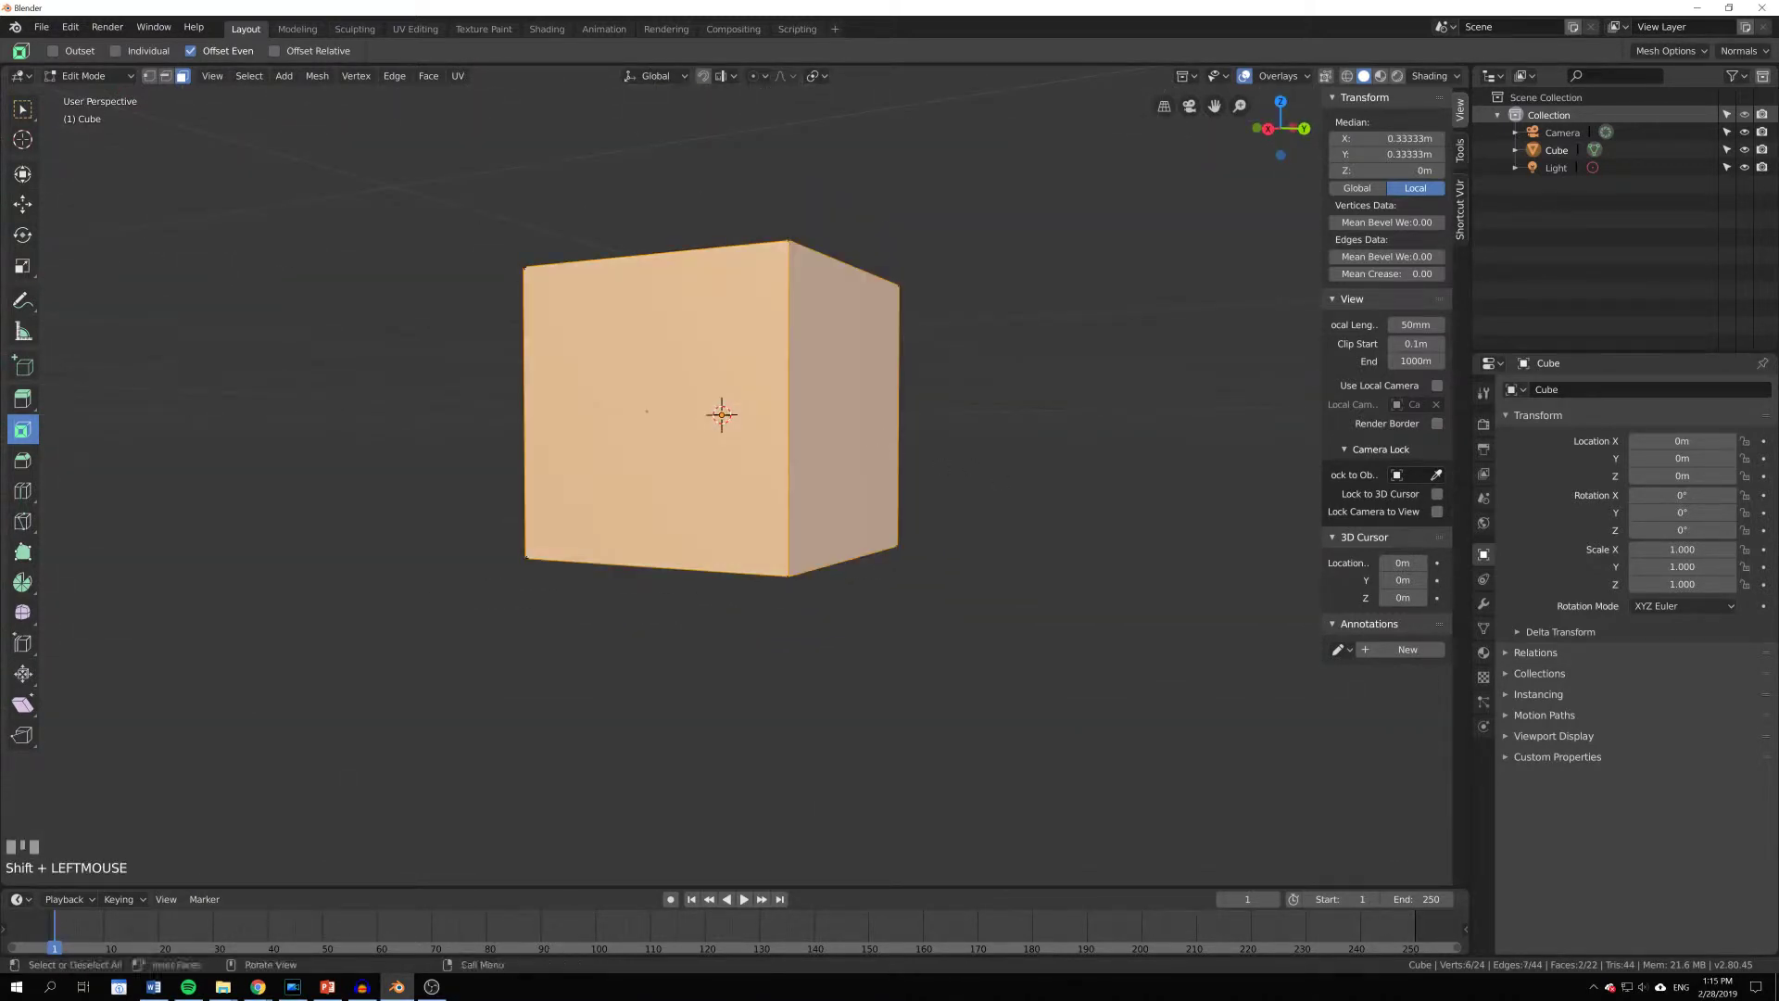
middle_drag(836, 435, 752, 496)
drag(1140, 529, 1107, 551)
key(i)
key(i)
key(i)
key(i)
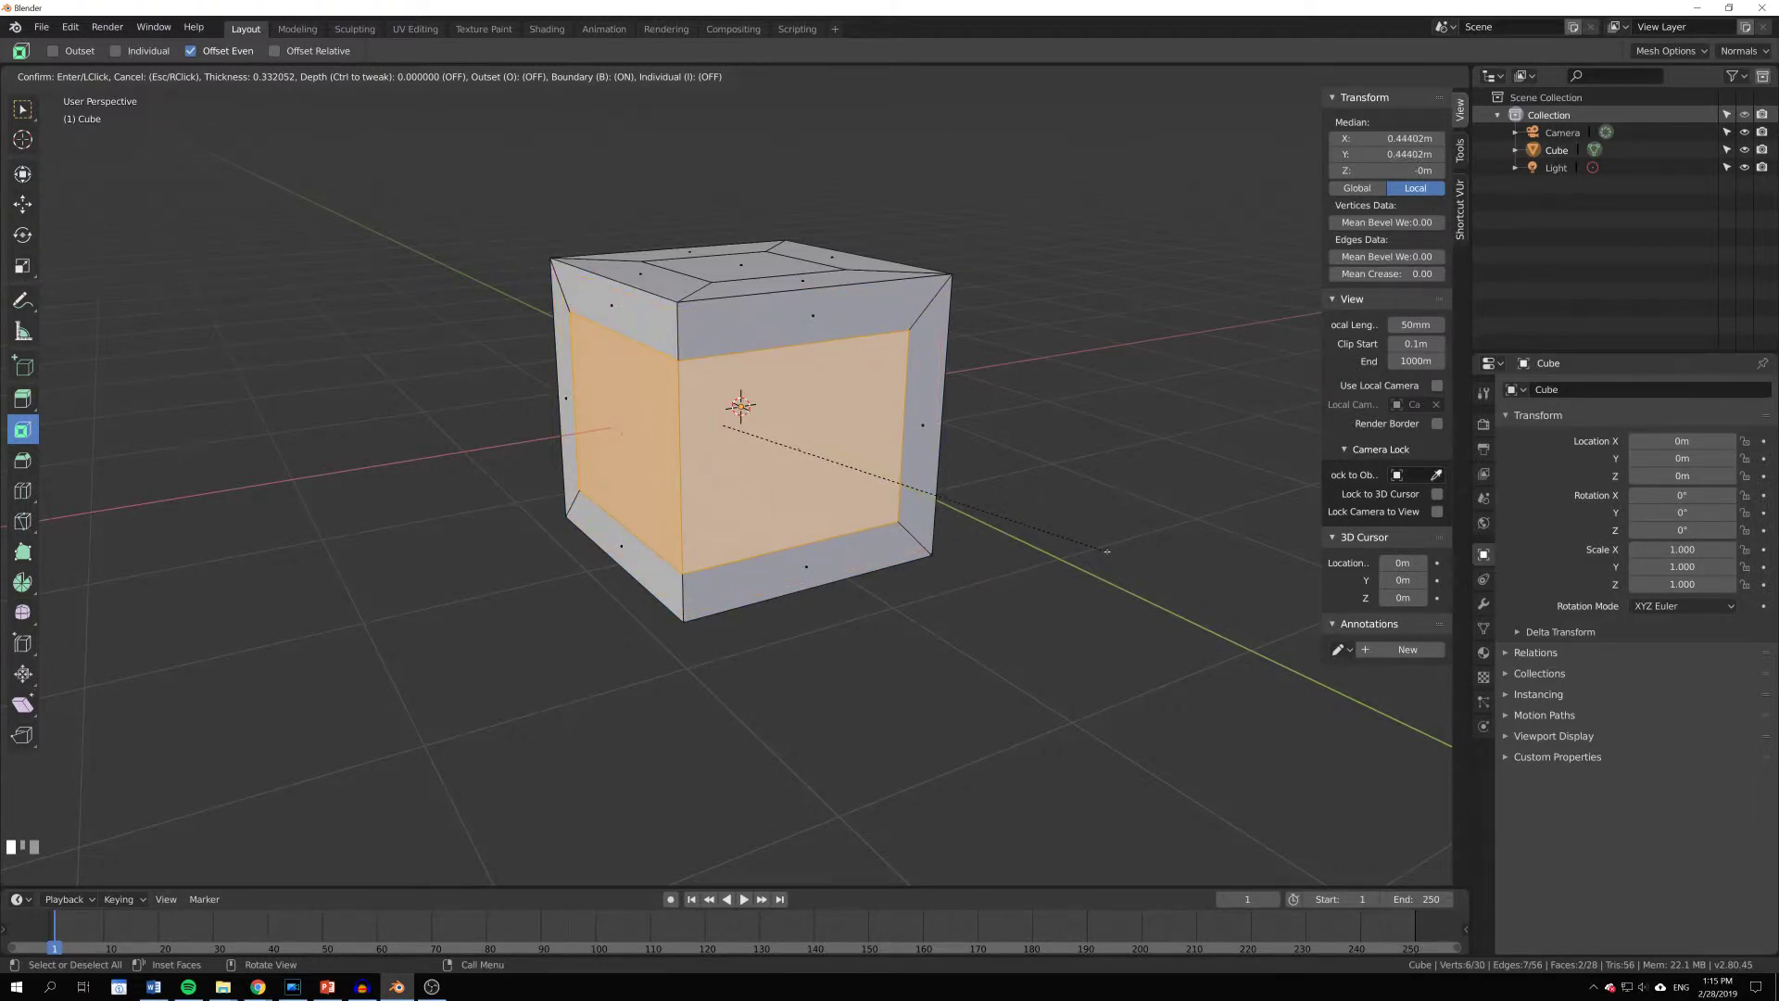
drag(1107, 551, 1107, 551)
drag(1107, 552, 1105, 553)
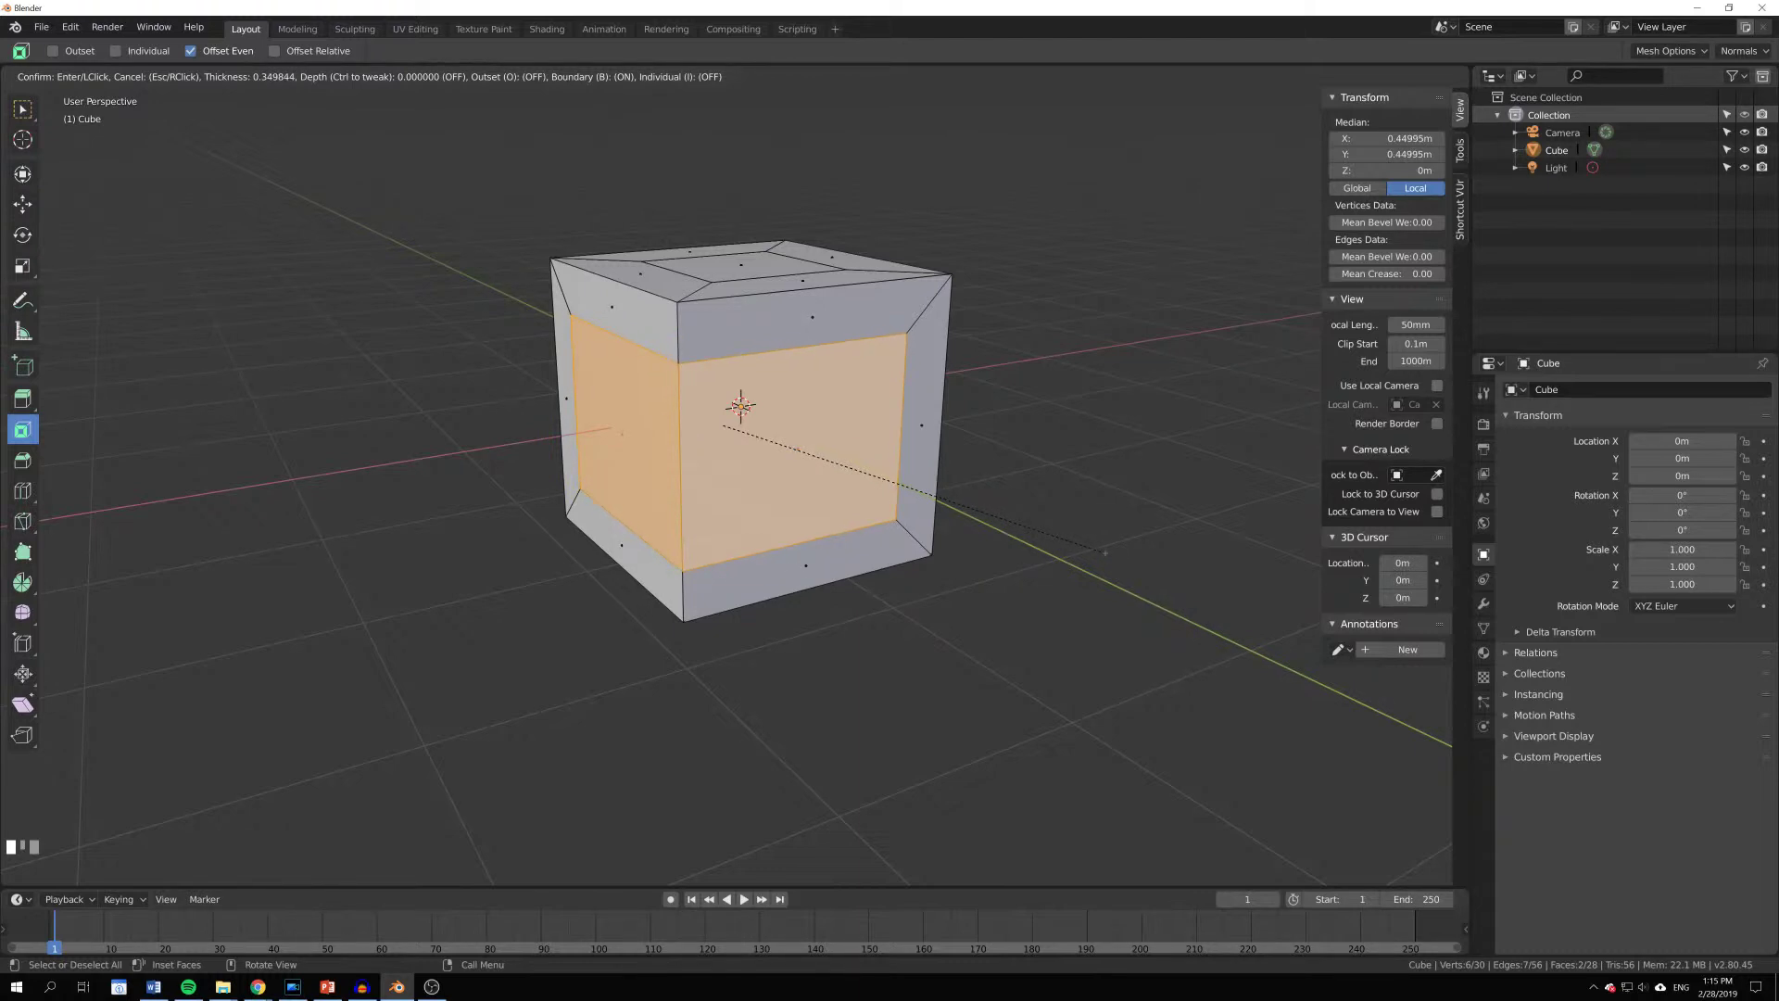
Step: Push the current inset outward with depth and switch it to individual faces
ctrl+drag(1105, 553, 1143, 579)
key(i)
middle_drag(663, 429, 984, 470)
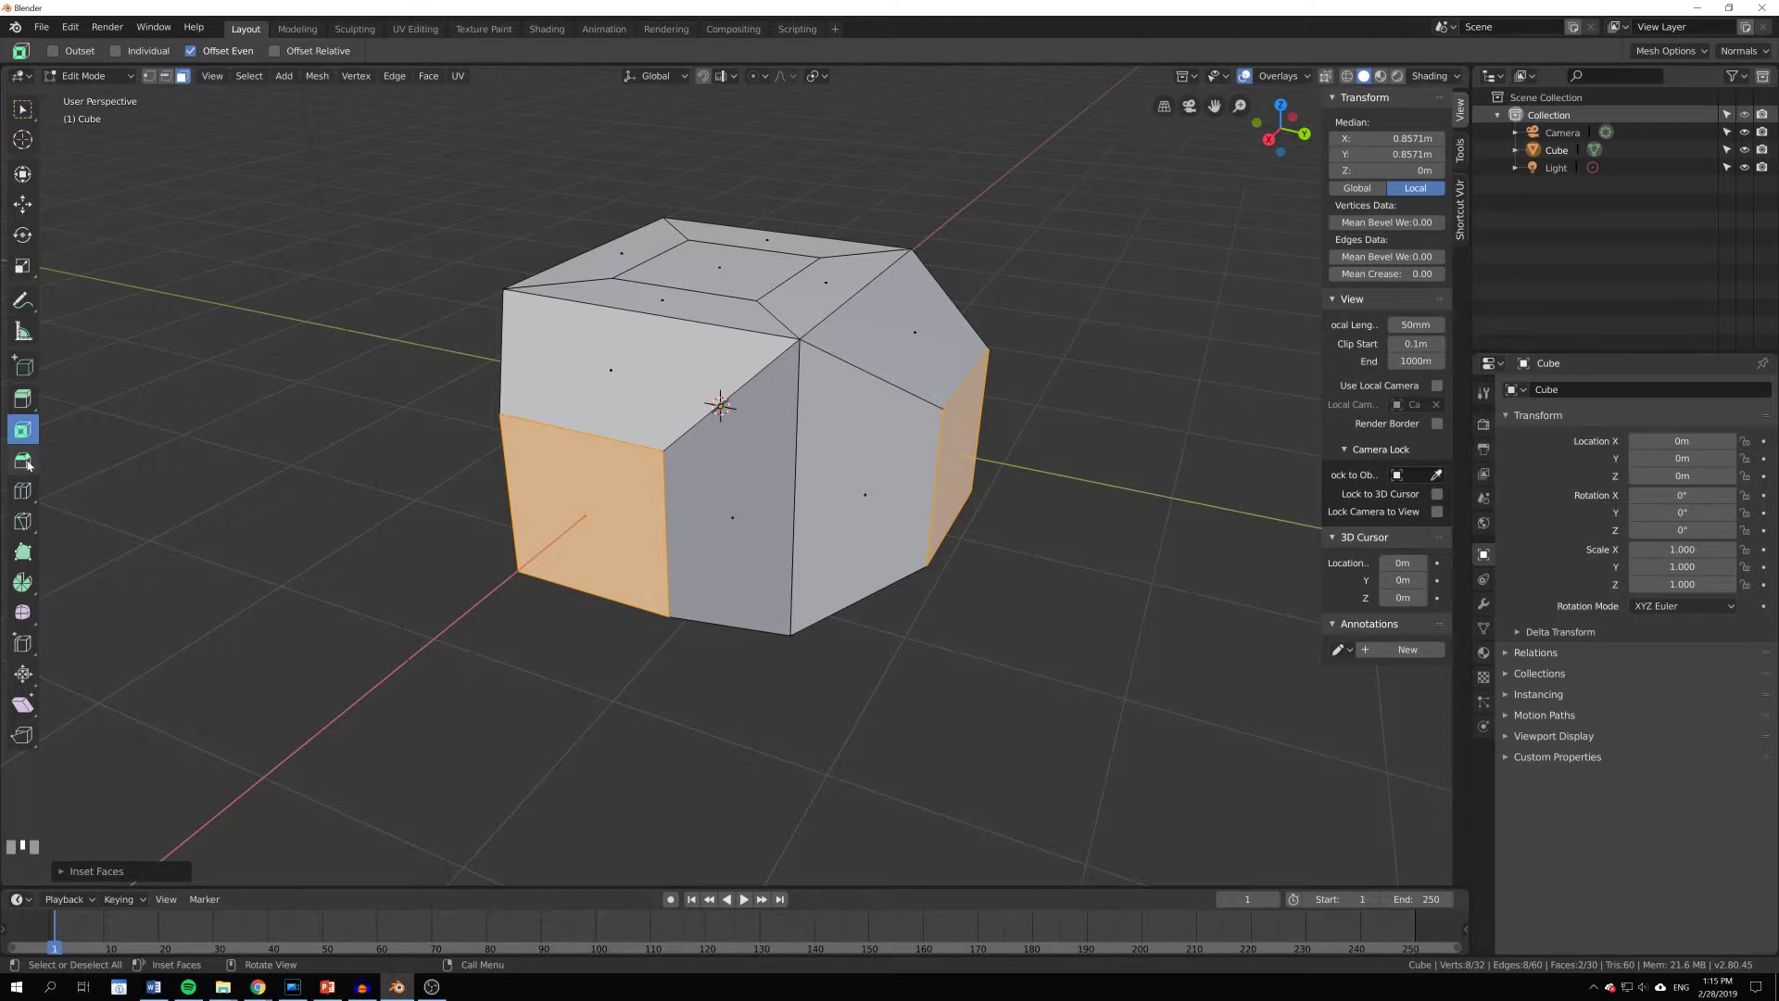
Step: Return to Object Mode and delete the inset cube
key(Tab)
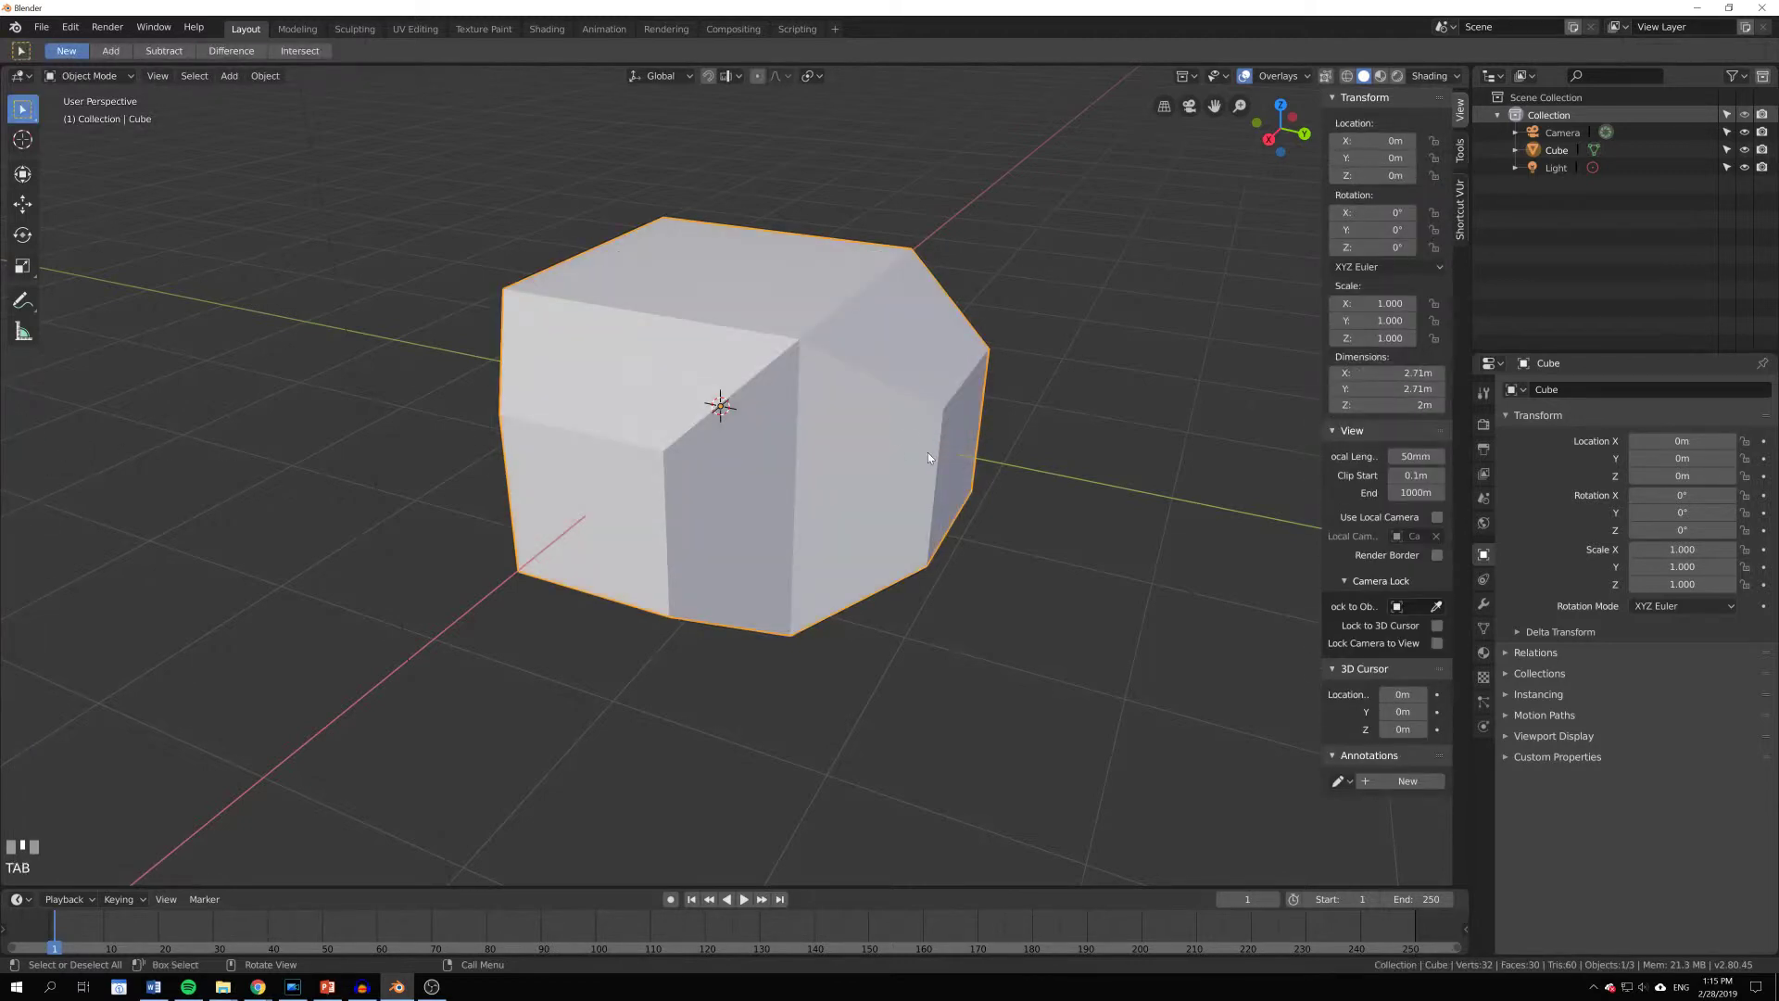
key(x)
click(766, 363)
Step: Add a fresh cube mesh at the world origin
key(shift+a)
mouse_move(766, 362)
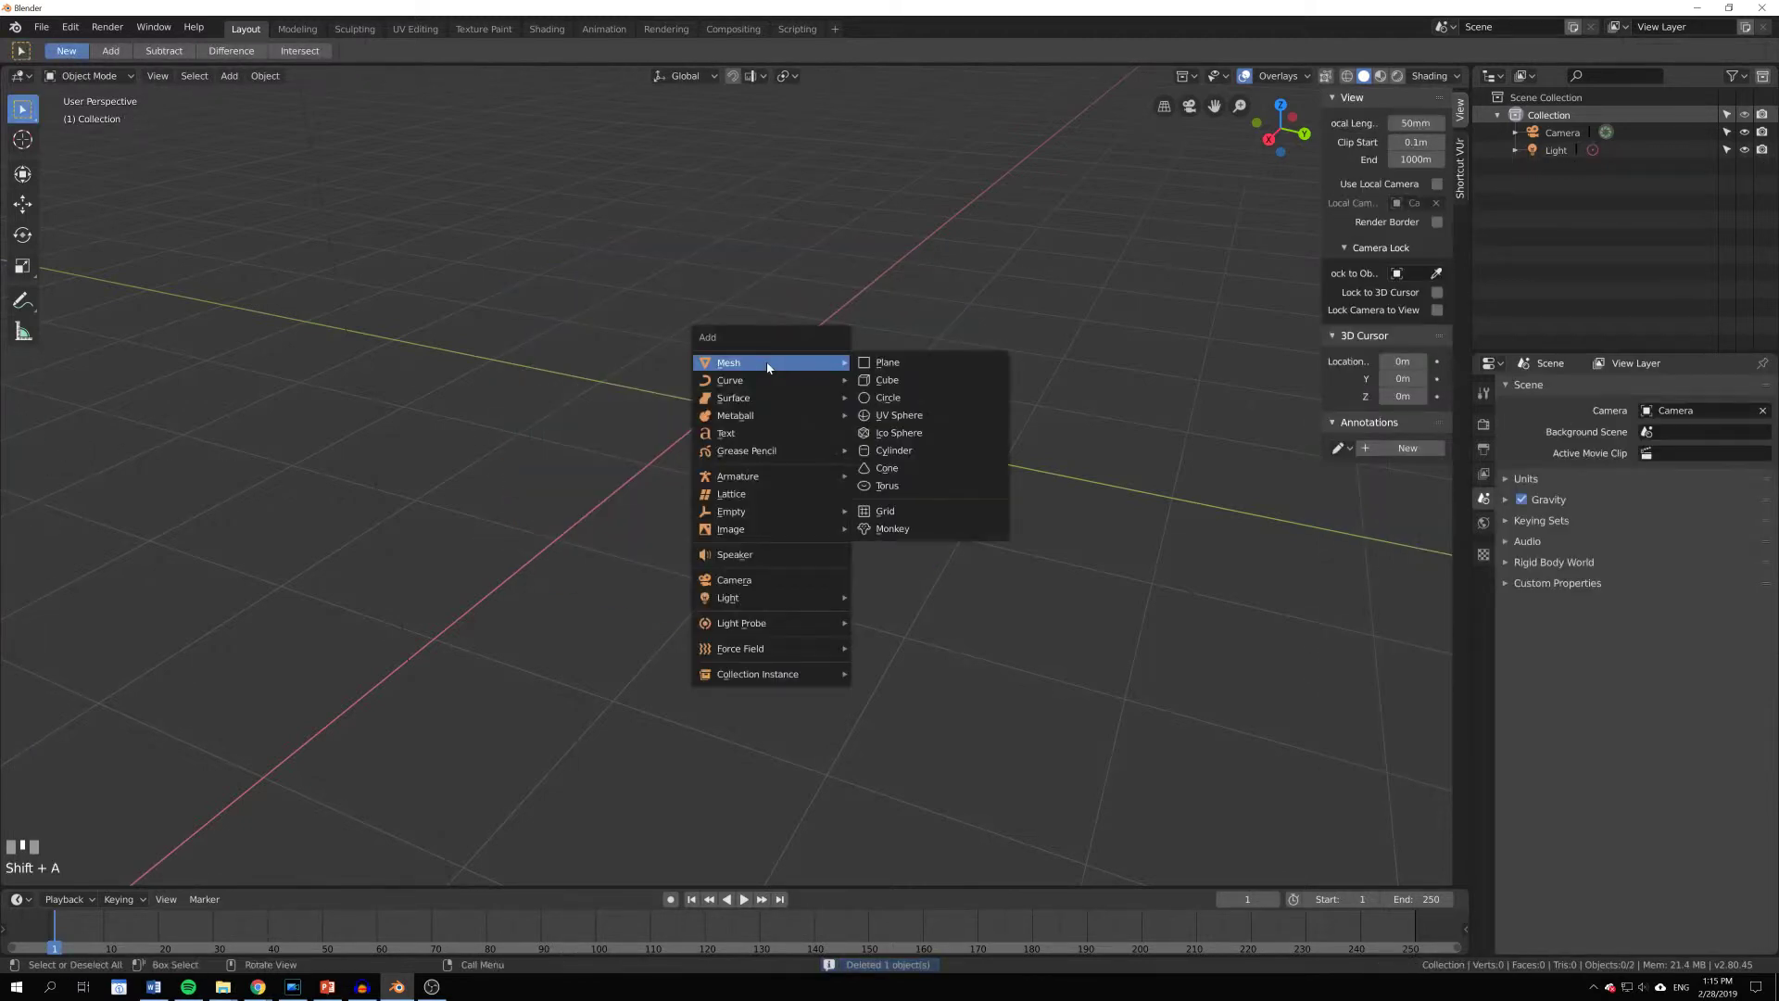
click(924, 381)
middle_drag(833, 329, 944, 474)
Step: Enter Edit Mode on the new cube and select its entire mesh
key(Tab)
middle_drag(649, 295, 765, 256)
click(635, 343)
key(a)
key(a)
middle_drag(635, 343, 1010, 375)
shift+middle_drag(752, 394, 654, 388)
middle_drag(802, 426, 668, 403)
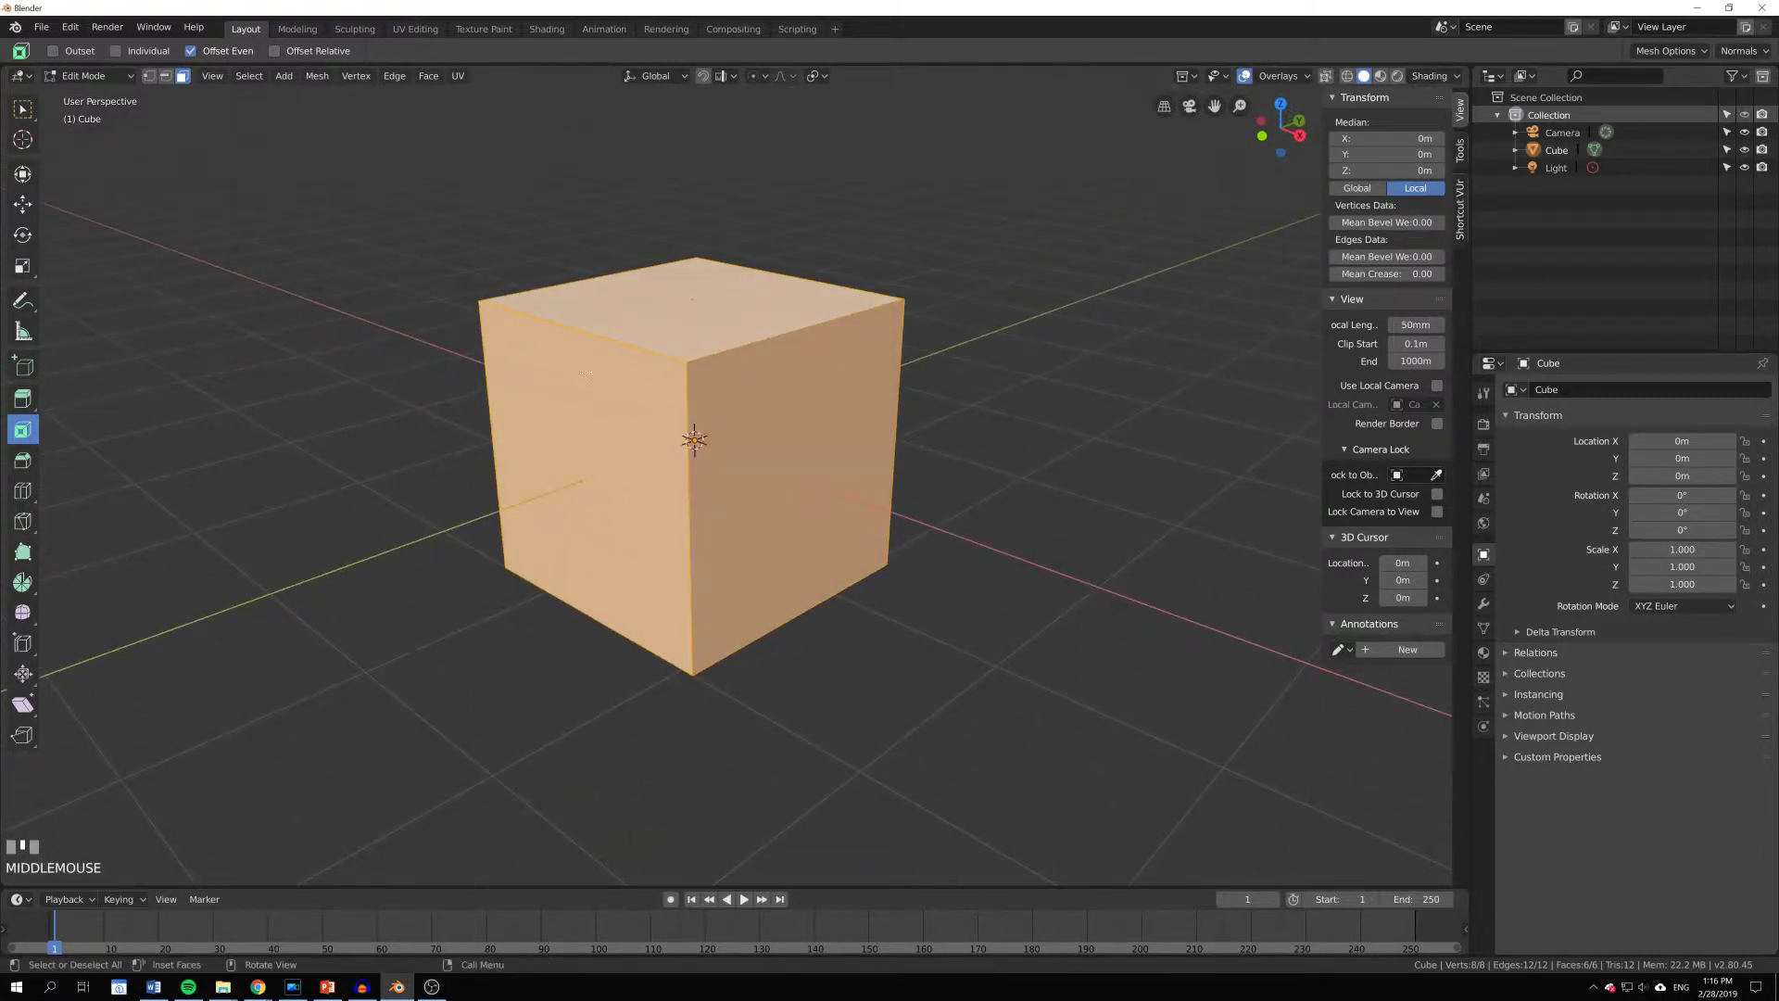
Step: Bevel all the cube's edges by about 0.5 m with the Bevel tool, trying segment counts between one and six
click(28, 464)
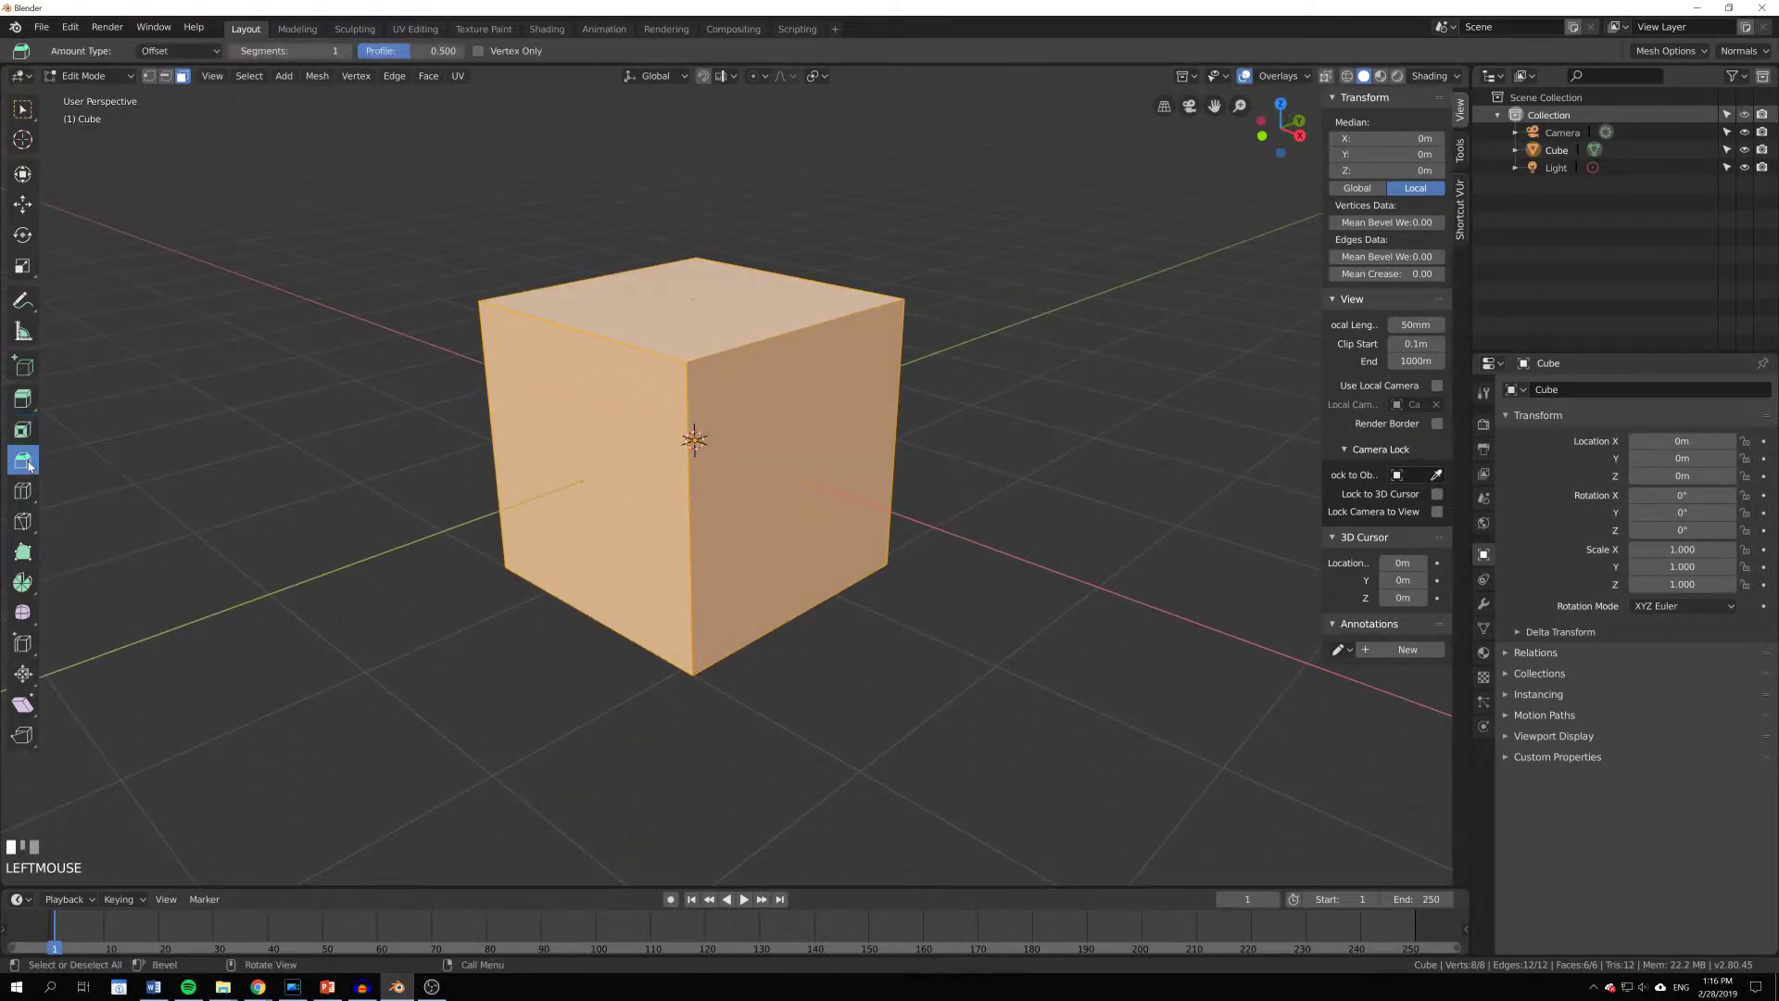
drag(323, 394, 282, 418)
scroll(311, 415, up, 1)
scroll(283, 418, up, 4)
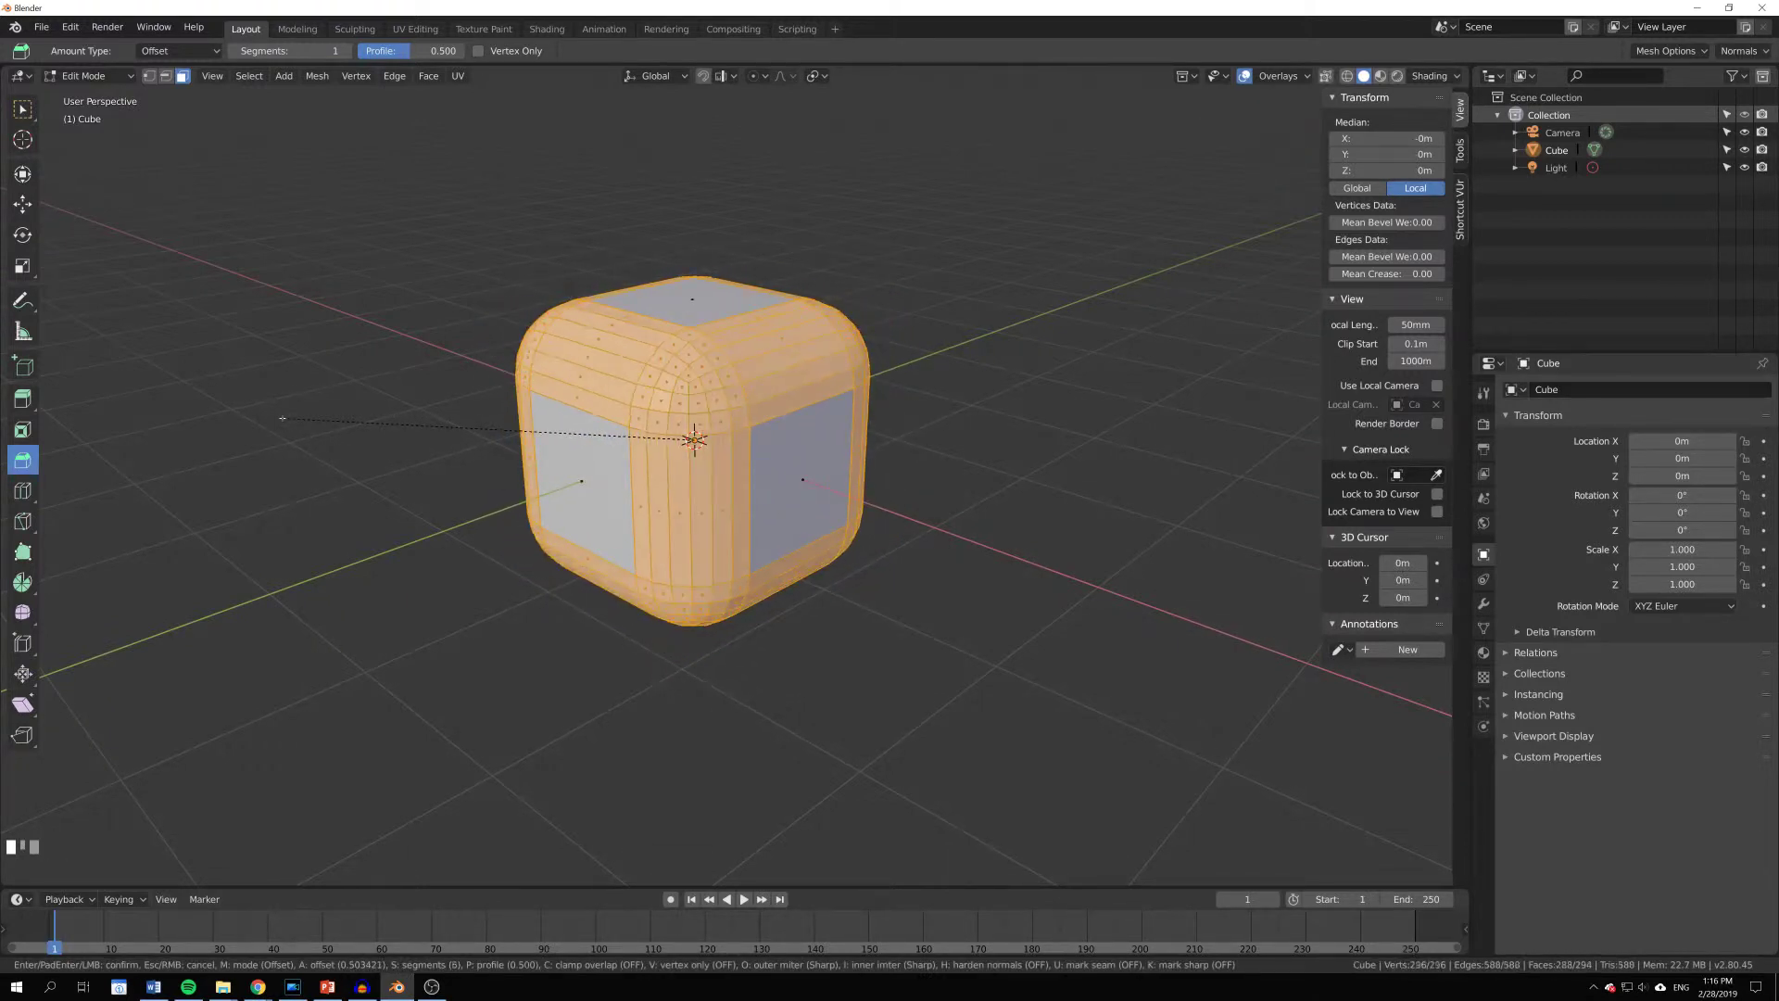
scroll(283, 419, down, 5)
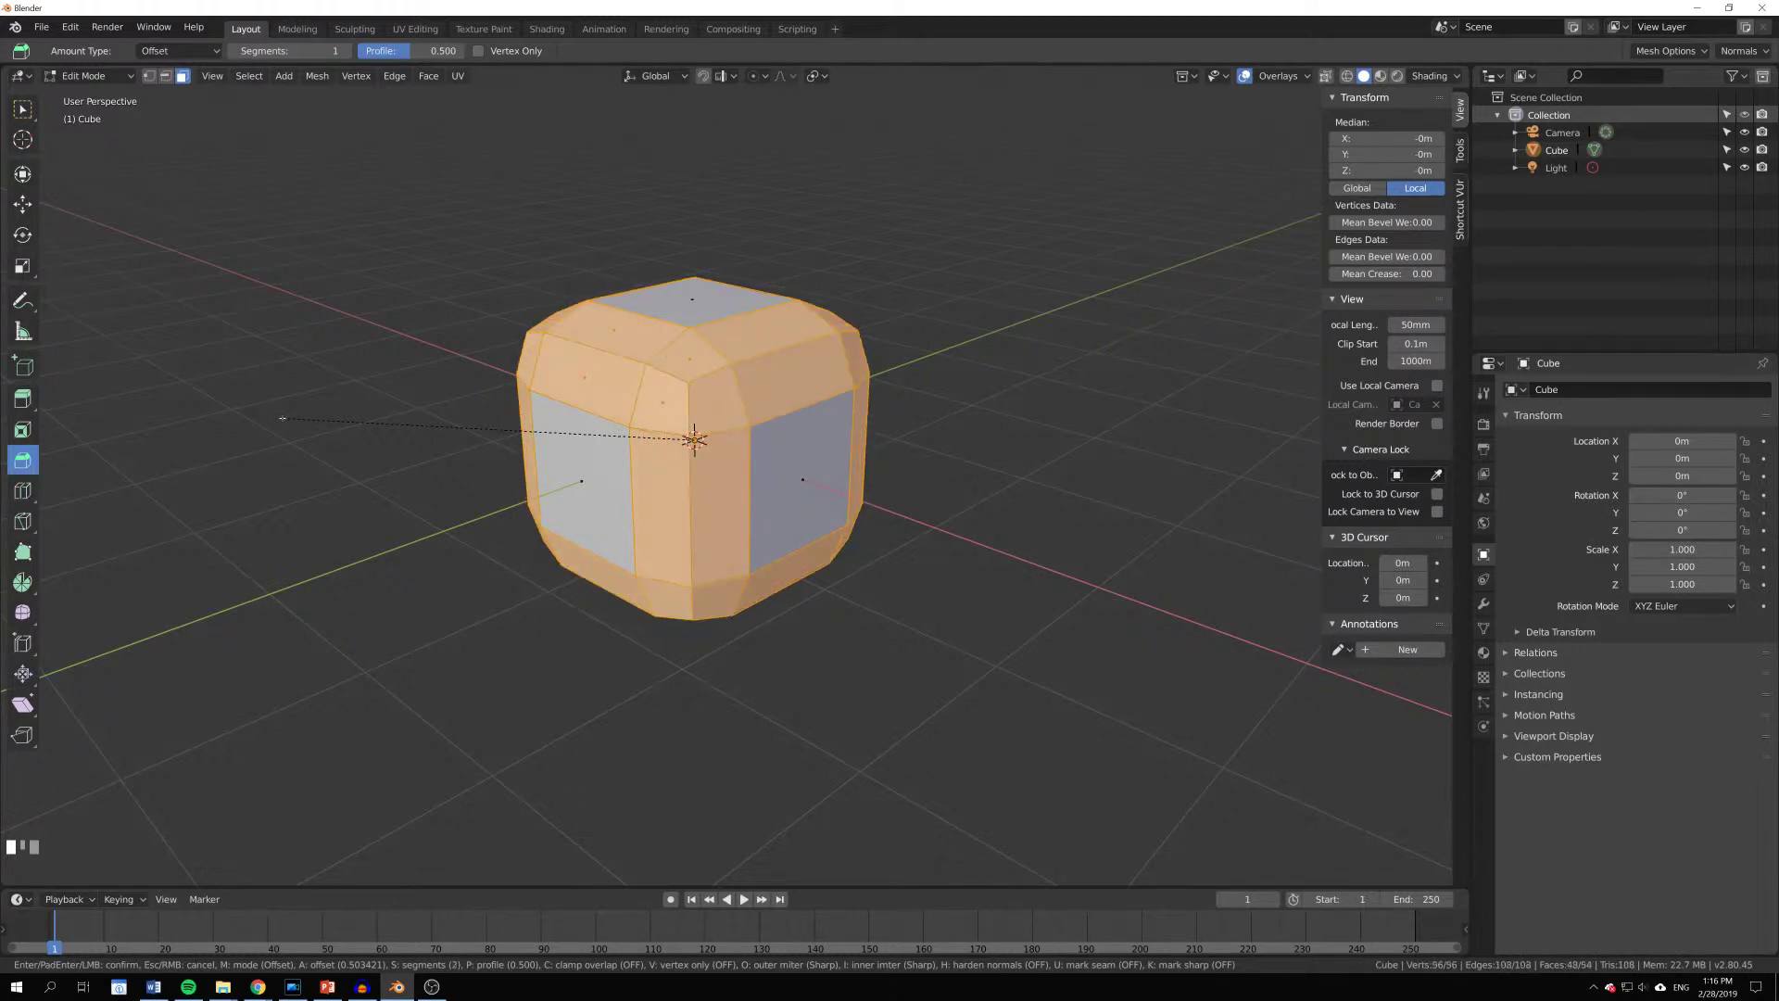
scroll(282, 419, up, 1)
scroll(282, 419, down, 1)
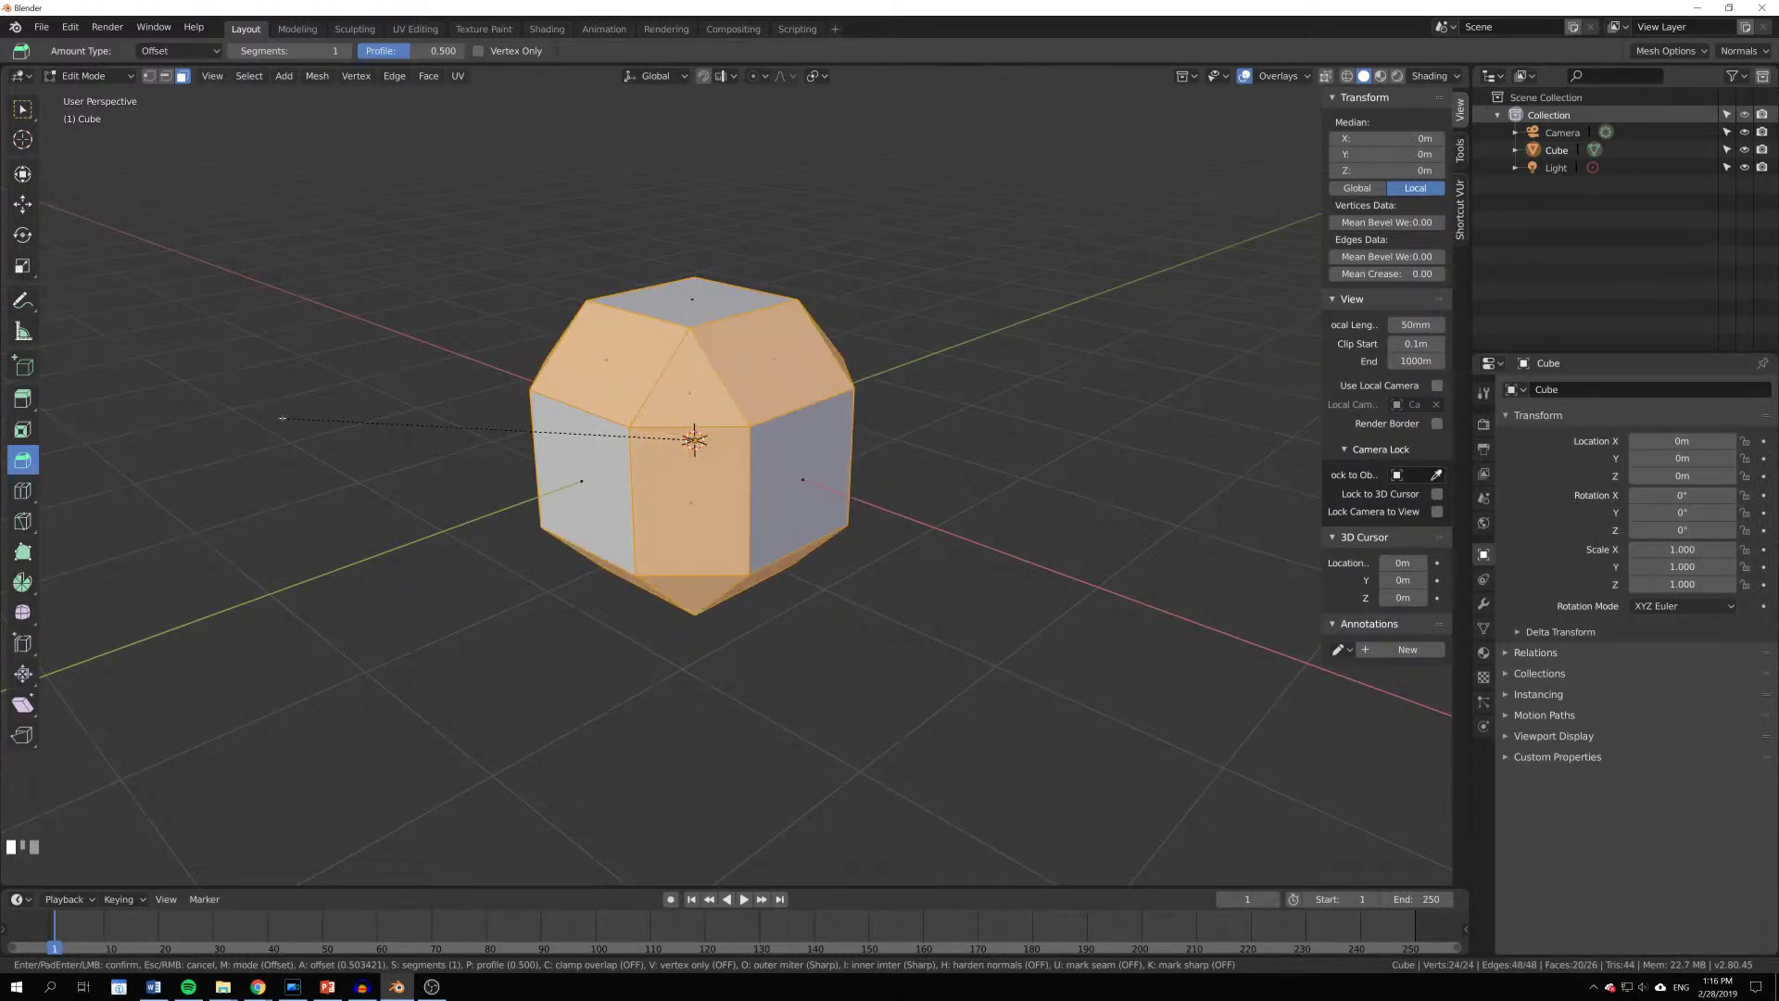
scroll(284, 417, up, 1)
scroll(294, 416, up, 1)
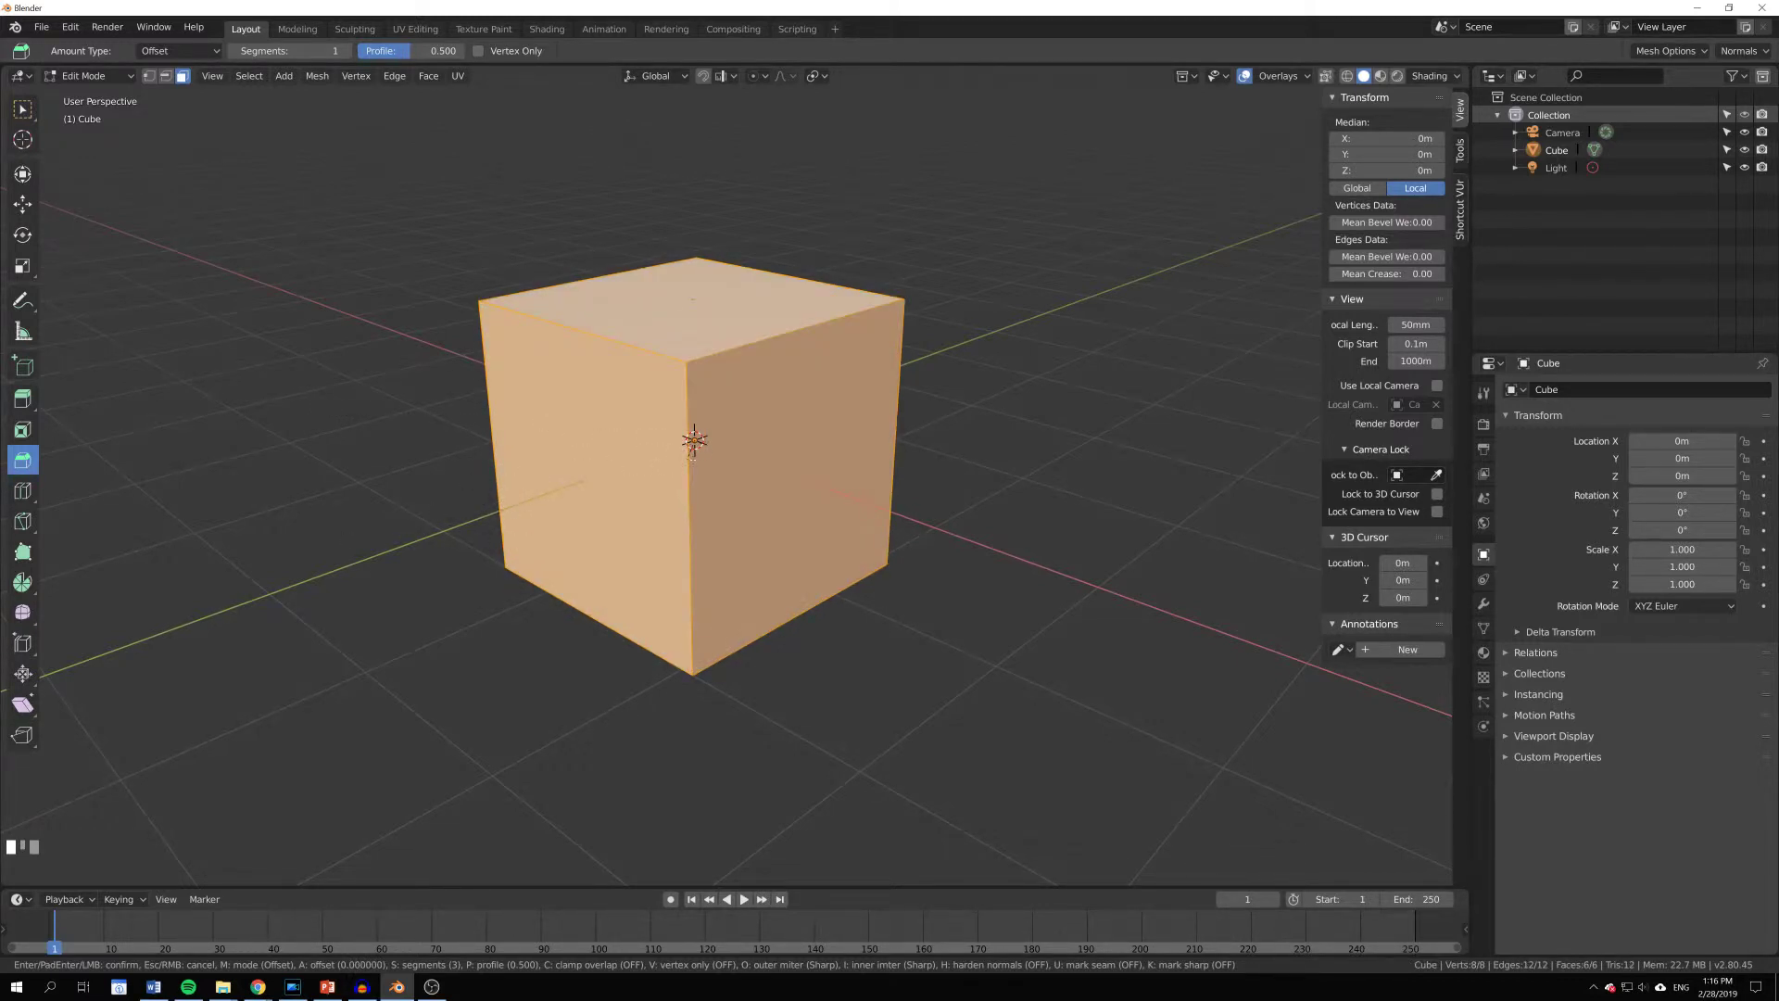
Step: Finish the bevel with two segments and an offset of about 0.23 m, and undo it
scroll(544, 460, down, 1)
drag(544, 461, 349, 484)
scroll(532, 474, up, 1)
scroll(449, 482, up, 1)
scroll(231, 470, down, 1)
scroll(348, 484, down, 1)
scroll(348, 485, down, 1)
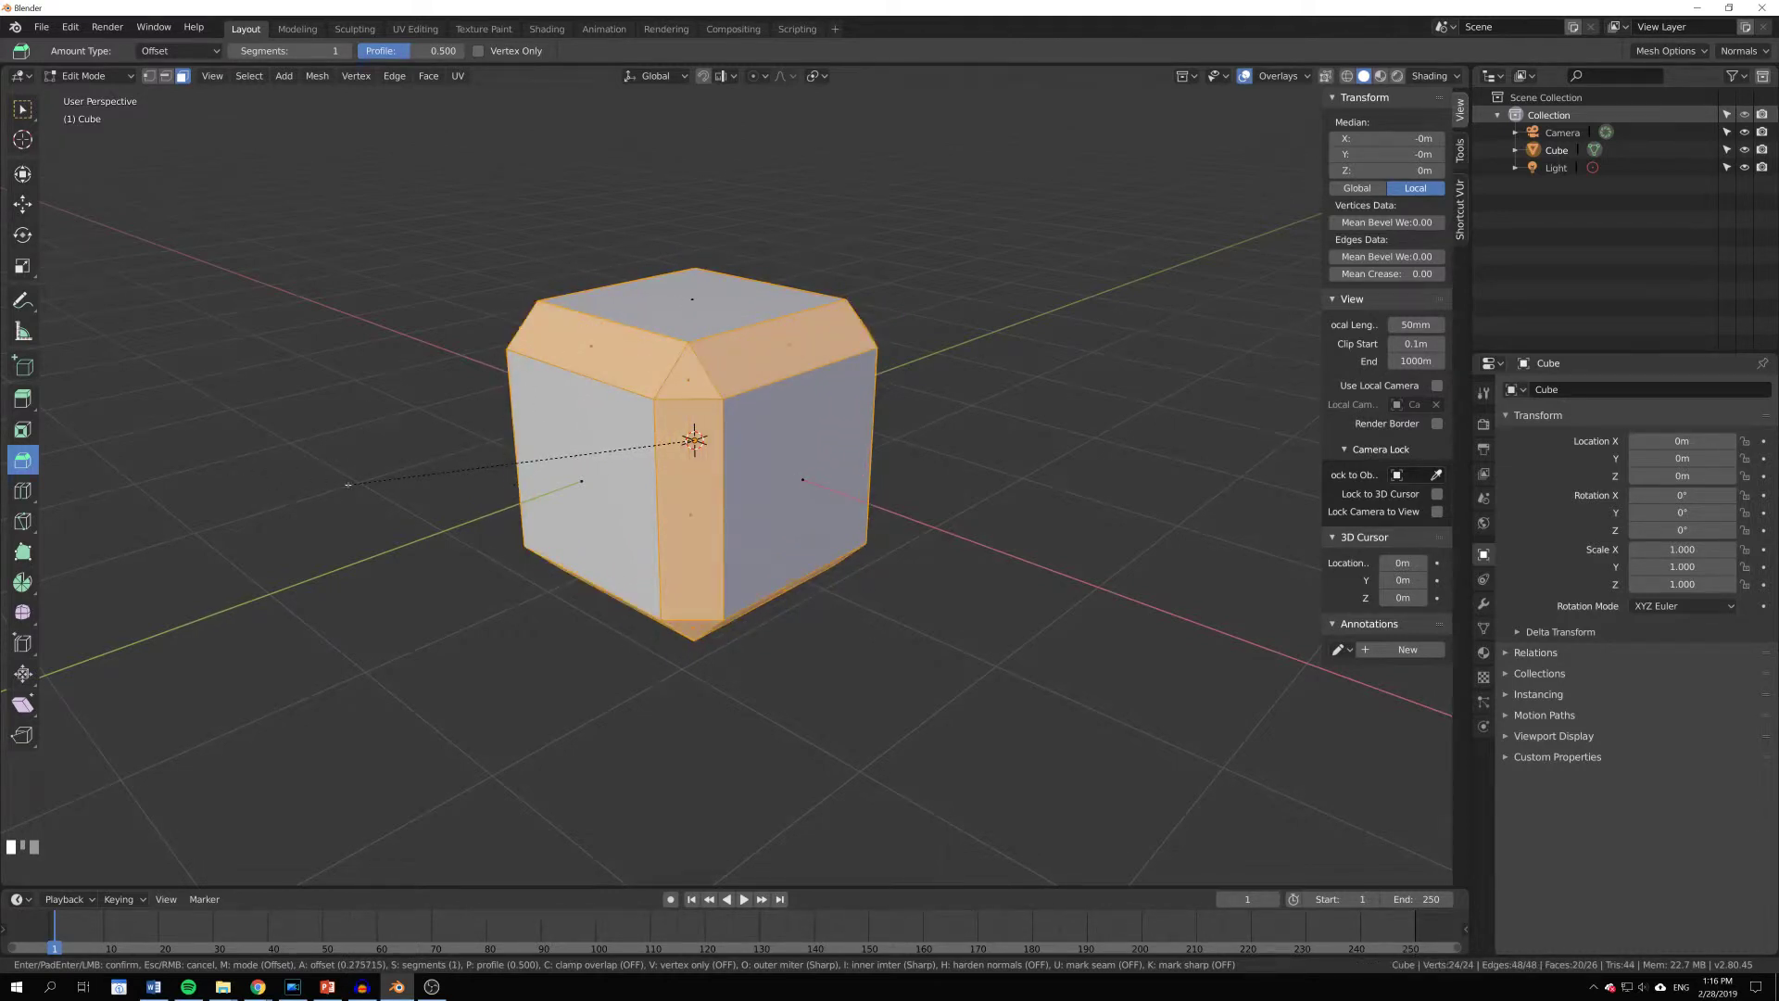
scroll(348, 485, up, 1)
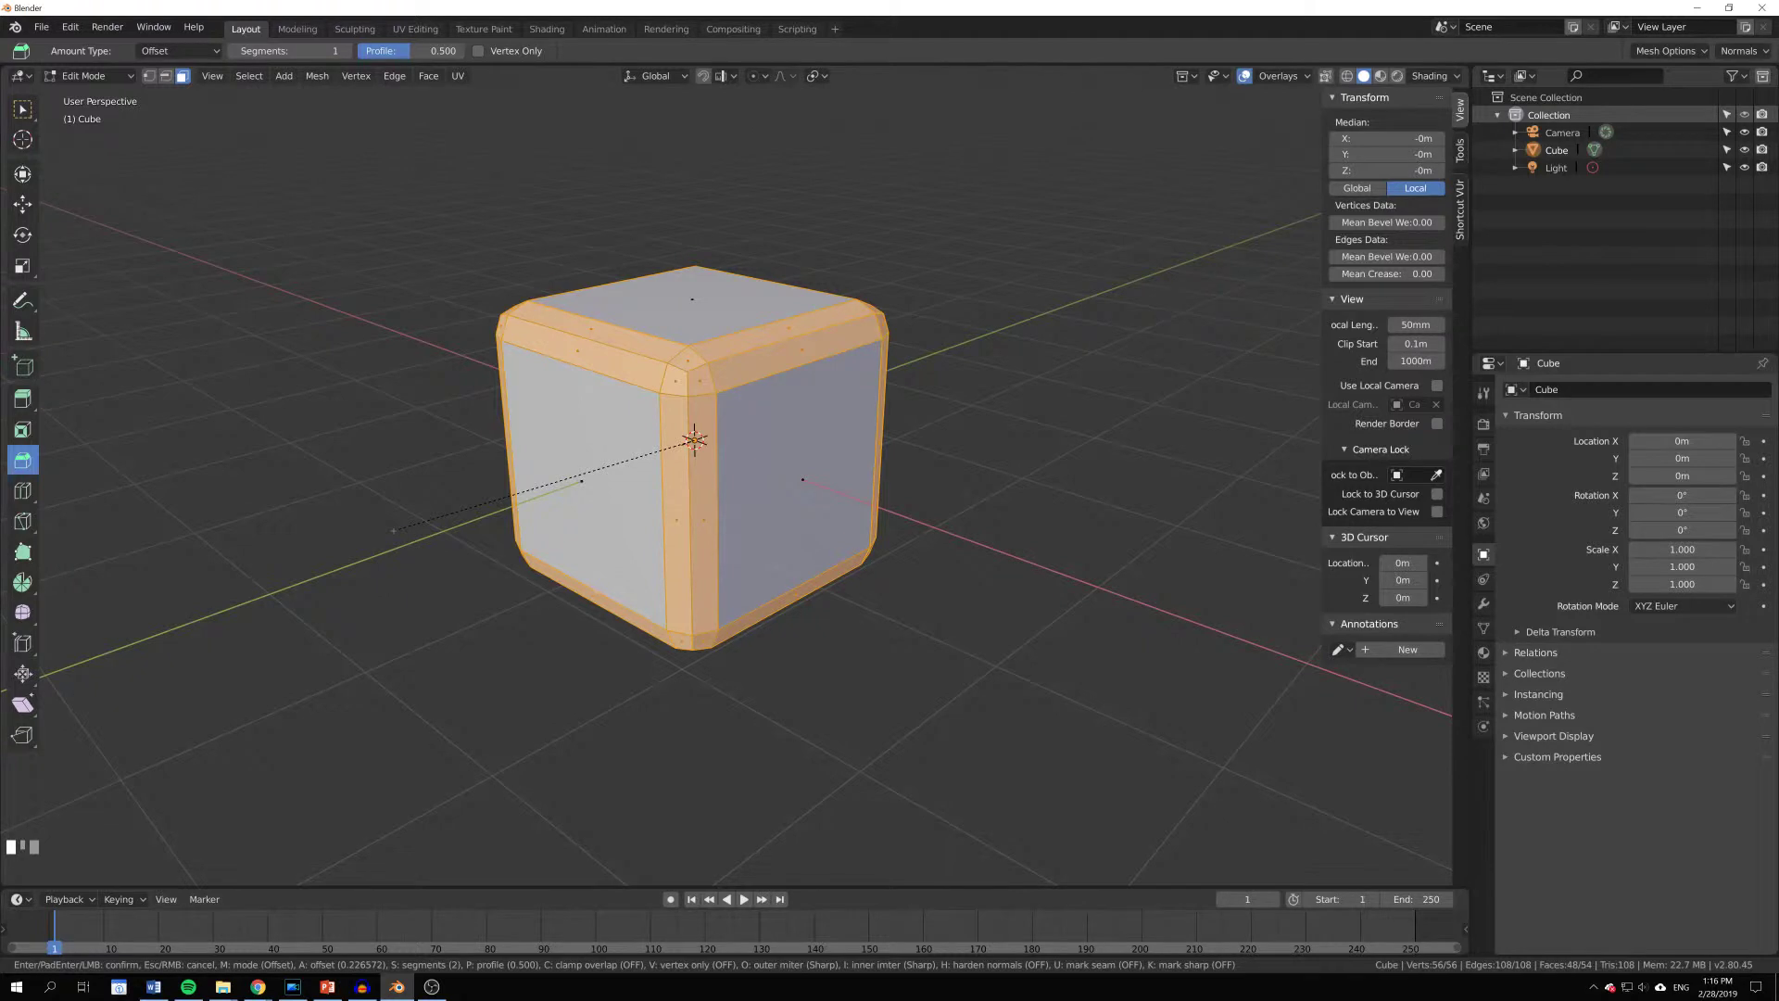
click(394, 530)
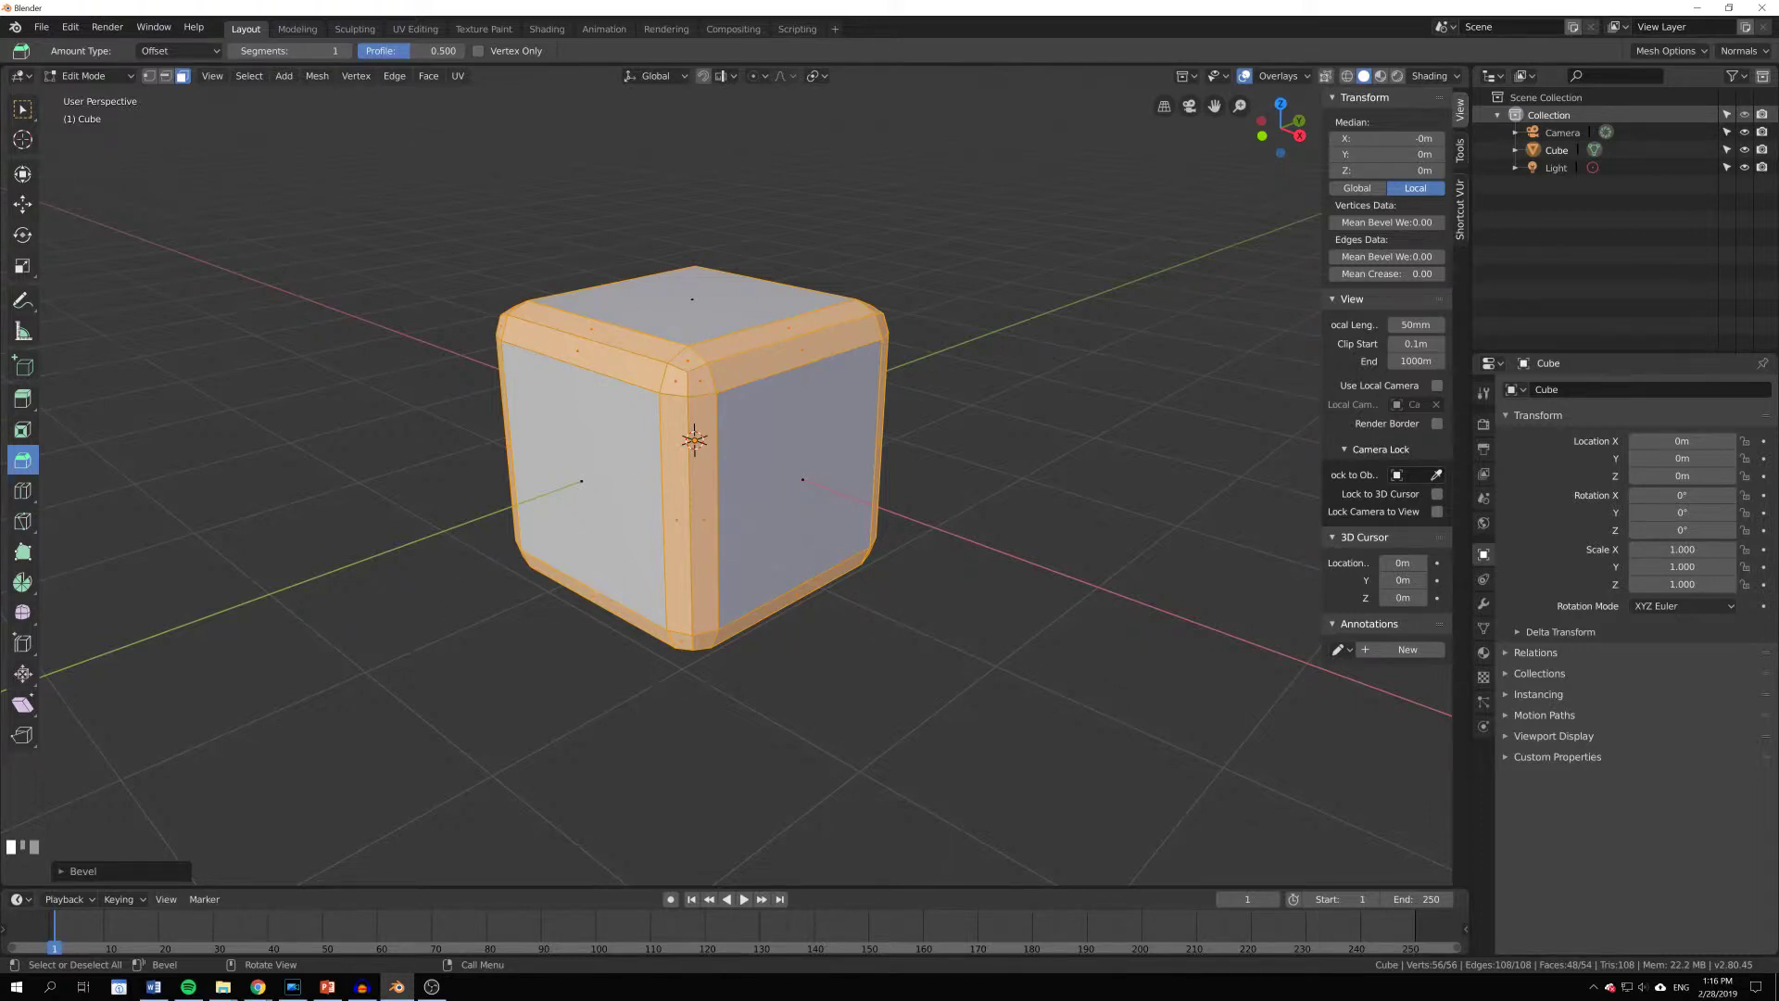
key(ctrl+z)
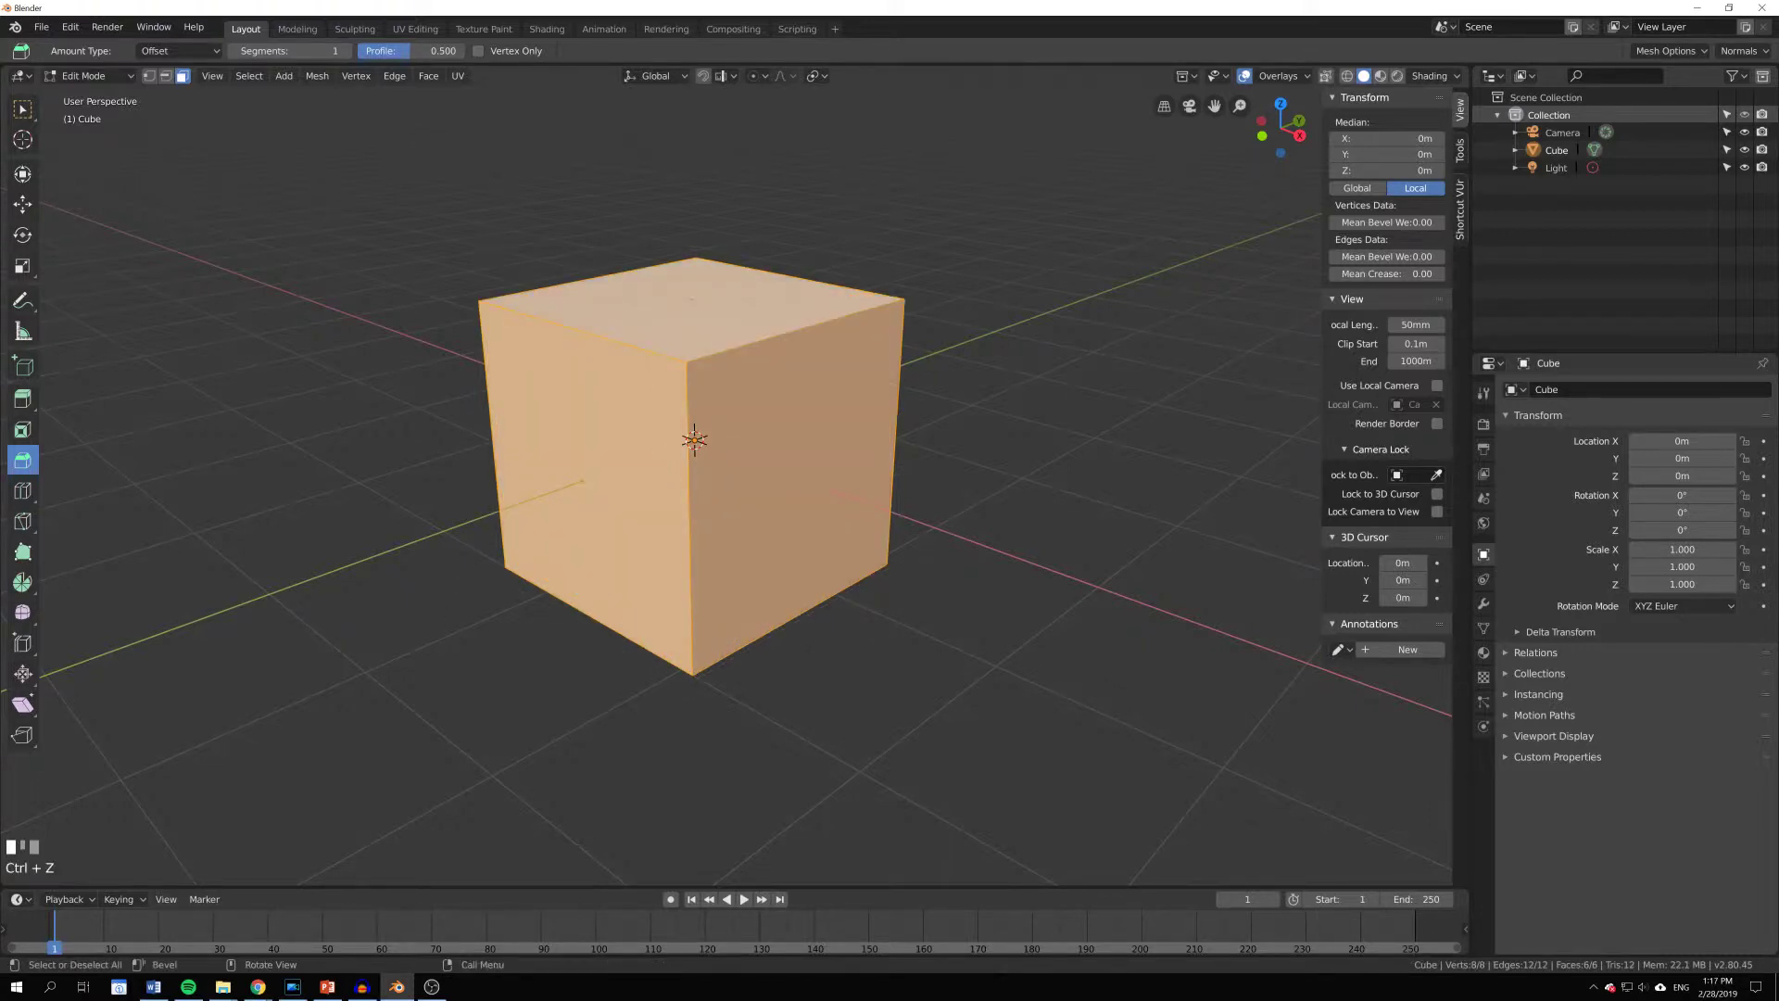
Step: Bevel all the cube's edges again, trying several segment counts and settling on a single segment
key(b)
right_click(636, 478)
drag(636, 477, 555, 477)
scroll(553, 477, up, 1)
scroll(555, 476, up, 1)
scroll(554, 476, up, 1)
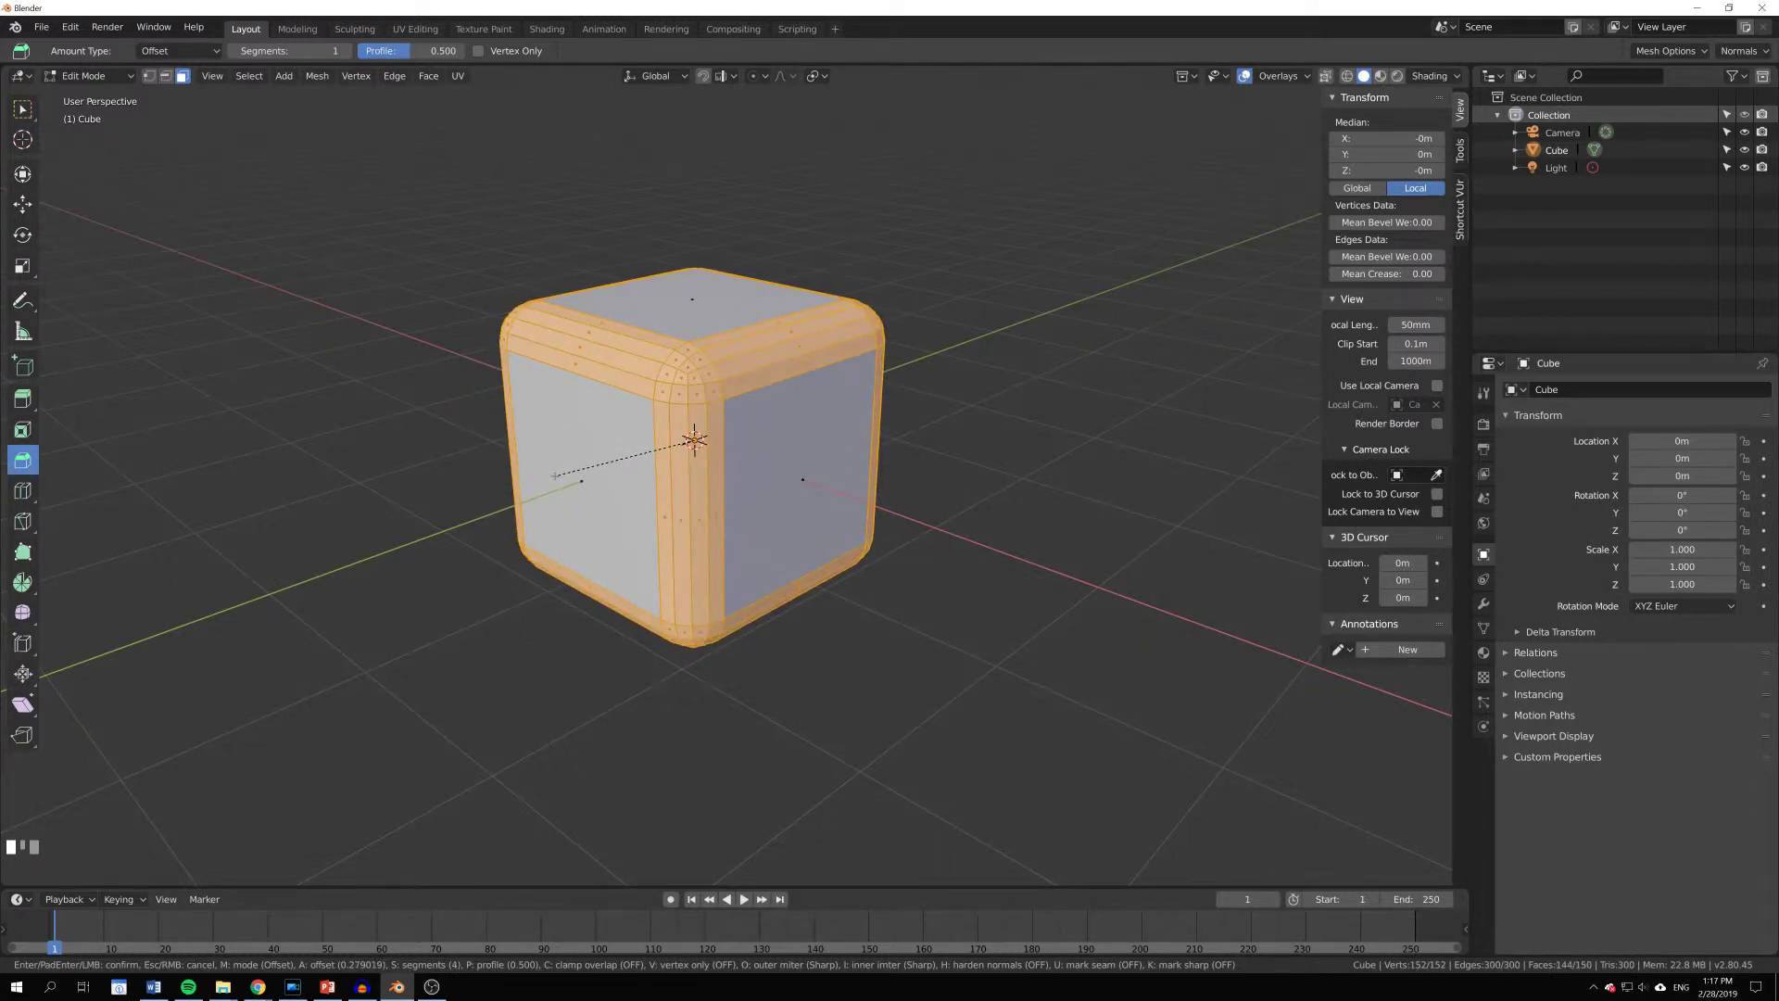
scroll(554, 476, down, 2)
scroll(555, 476, up, 2)
scroll(556, 477, down, 2)
scroll(554, 476, down, 1)
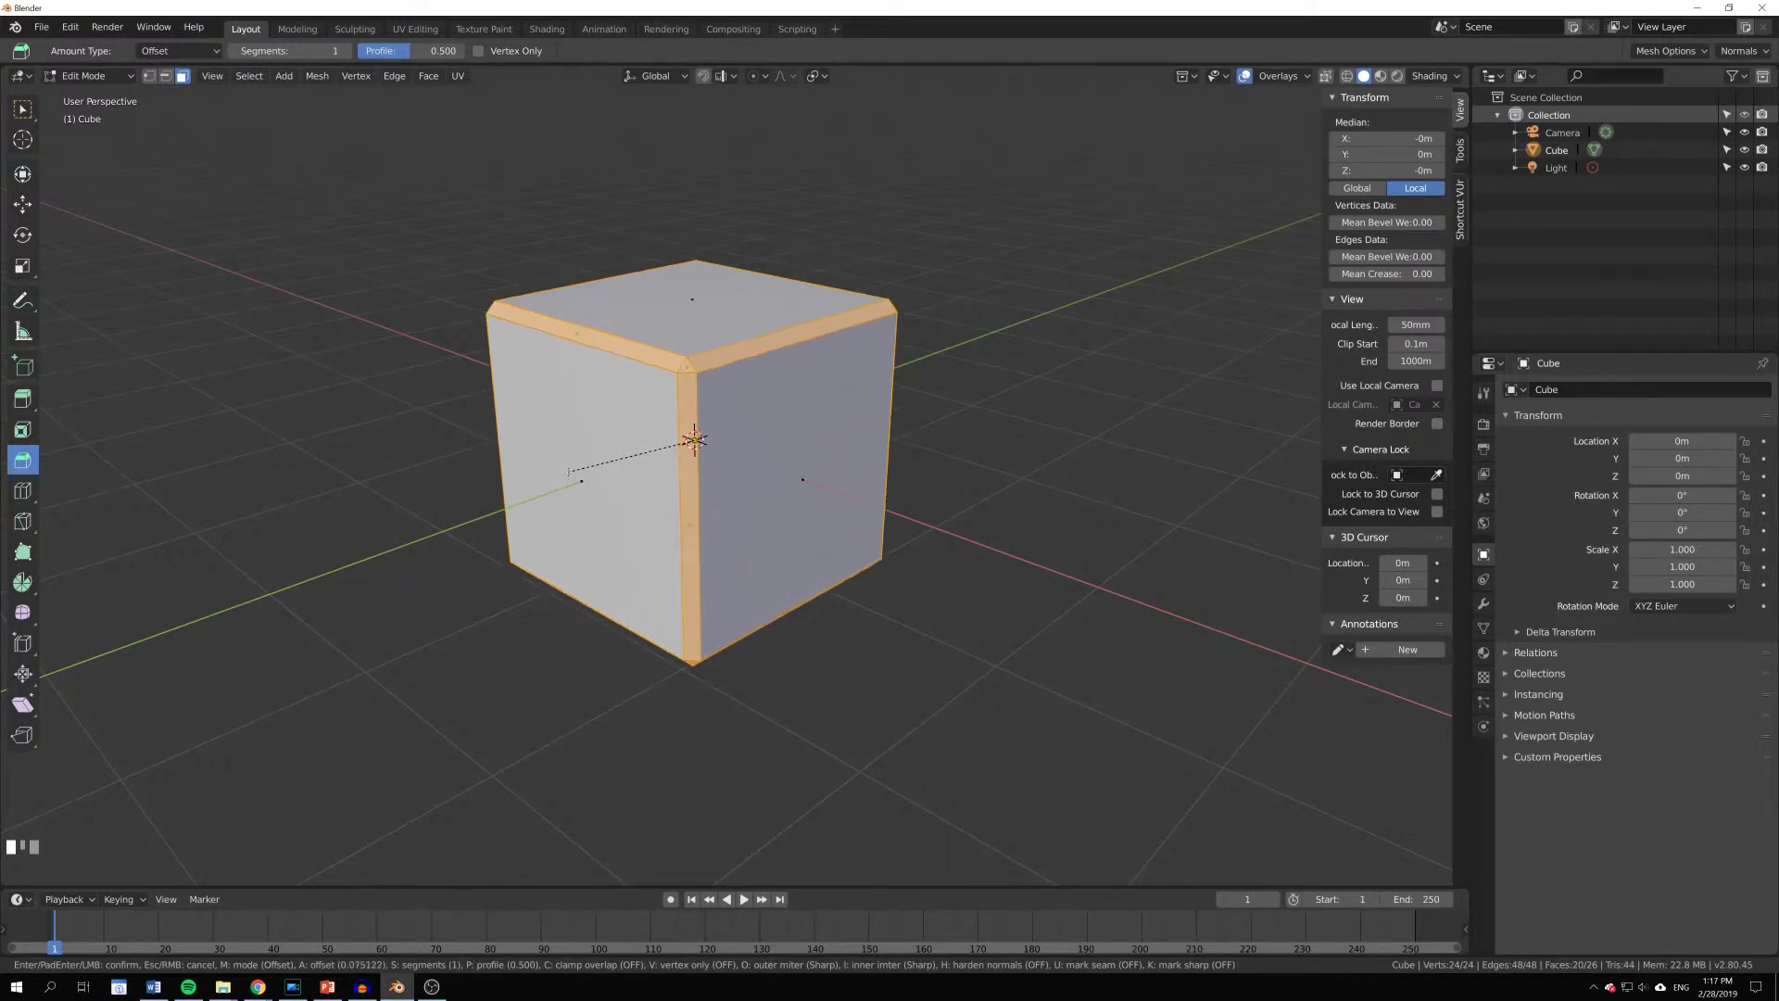
click(560, 474)
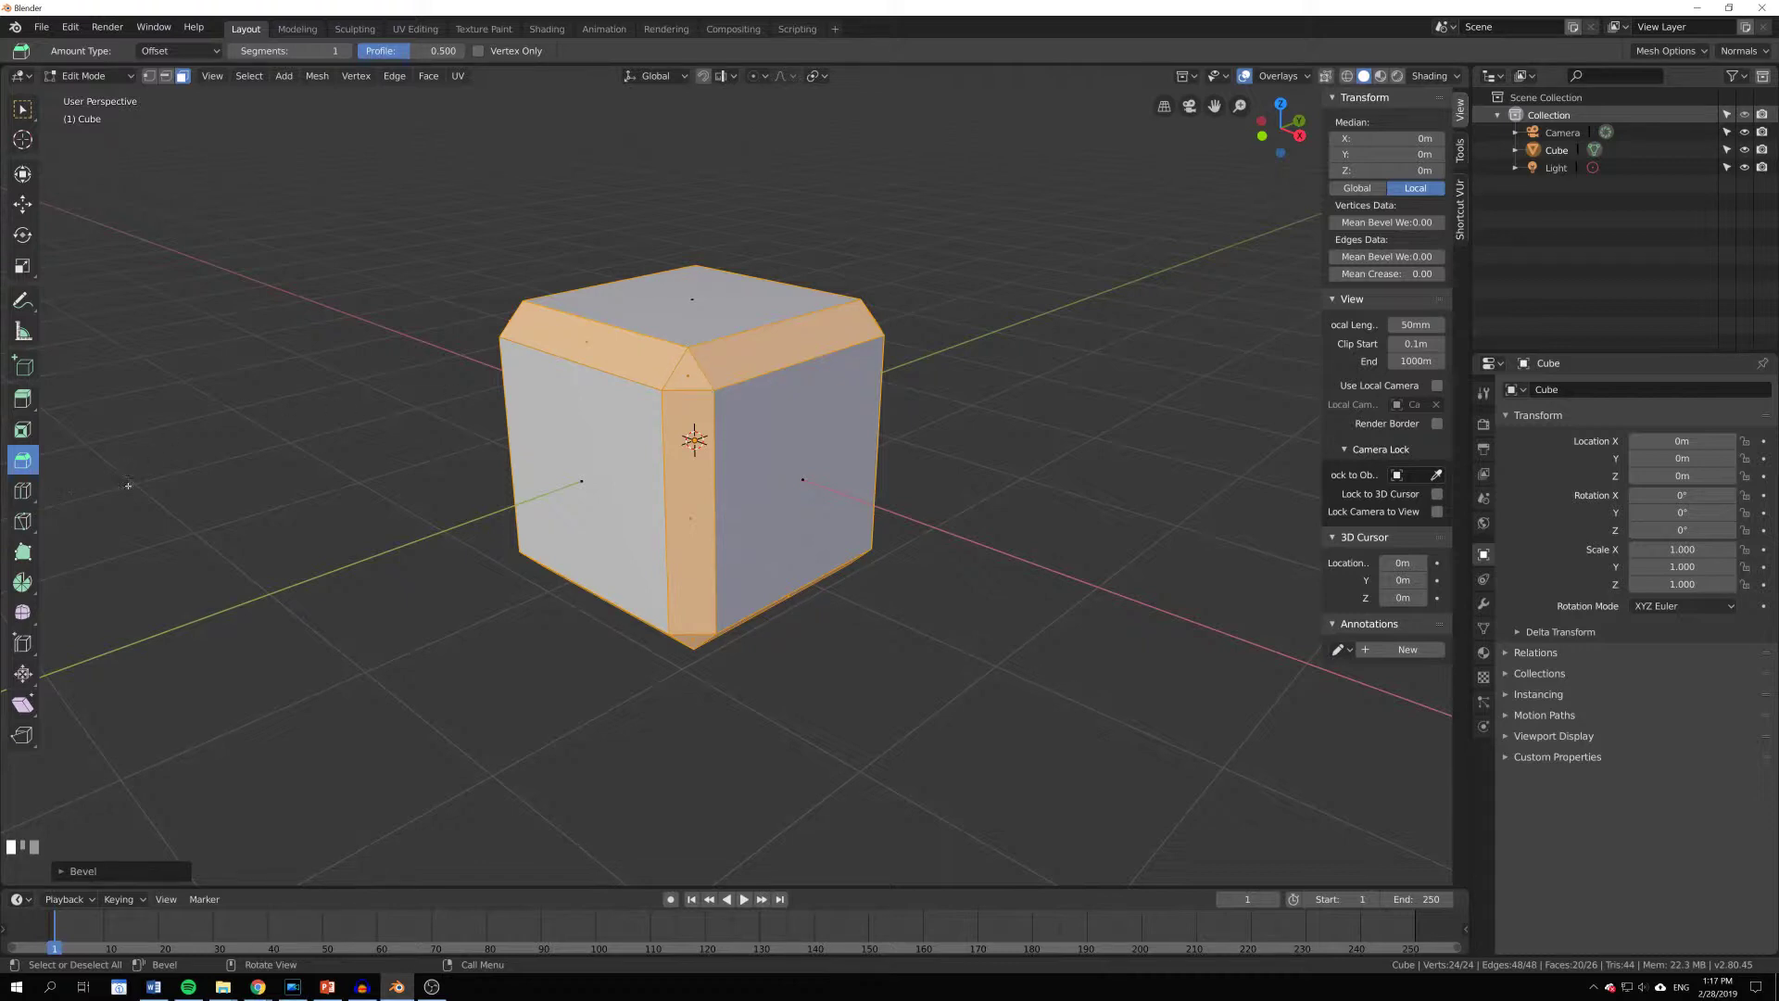
Step: Examine the triangular corner face and a bevelled edge face, and check the whole mesh in Object Mode
click(692, 376)
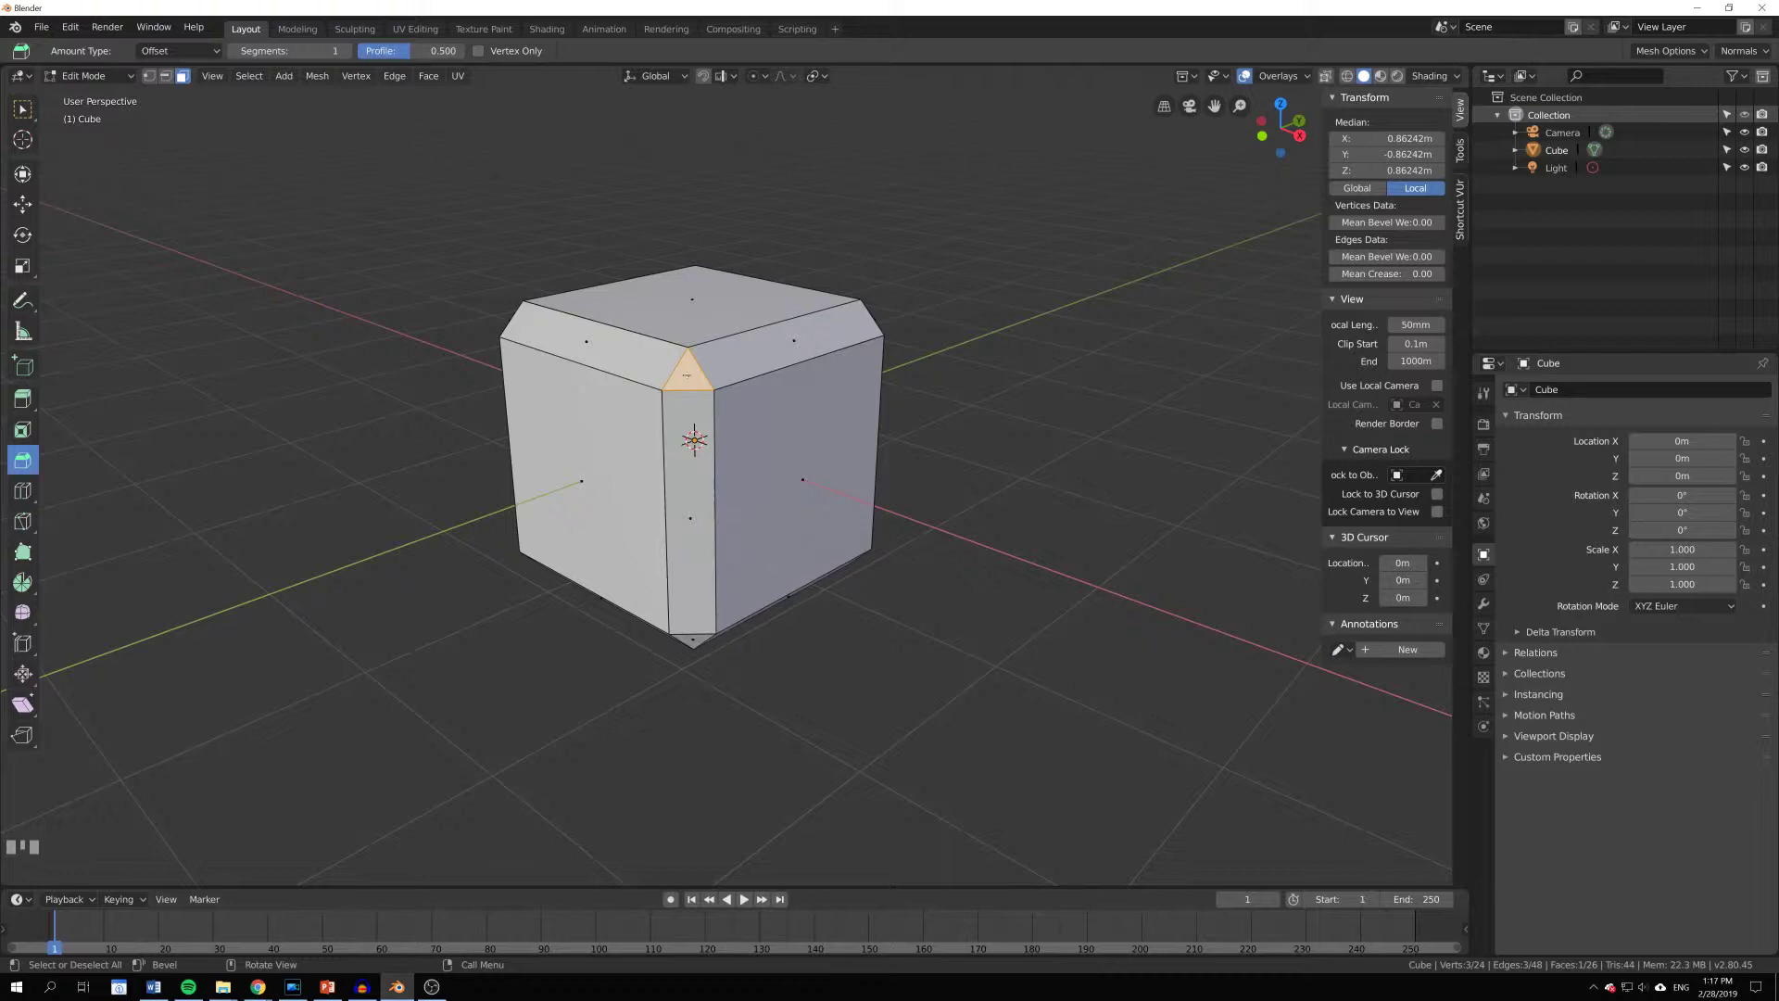
click(798, 342)
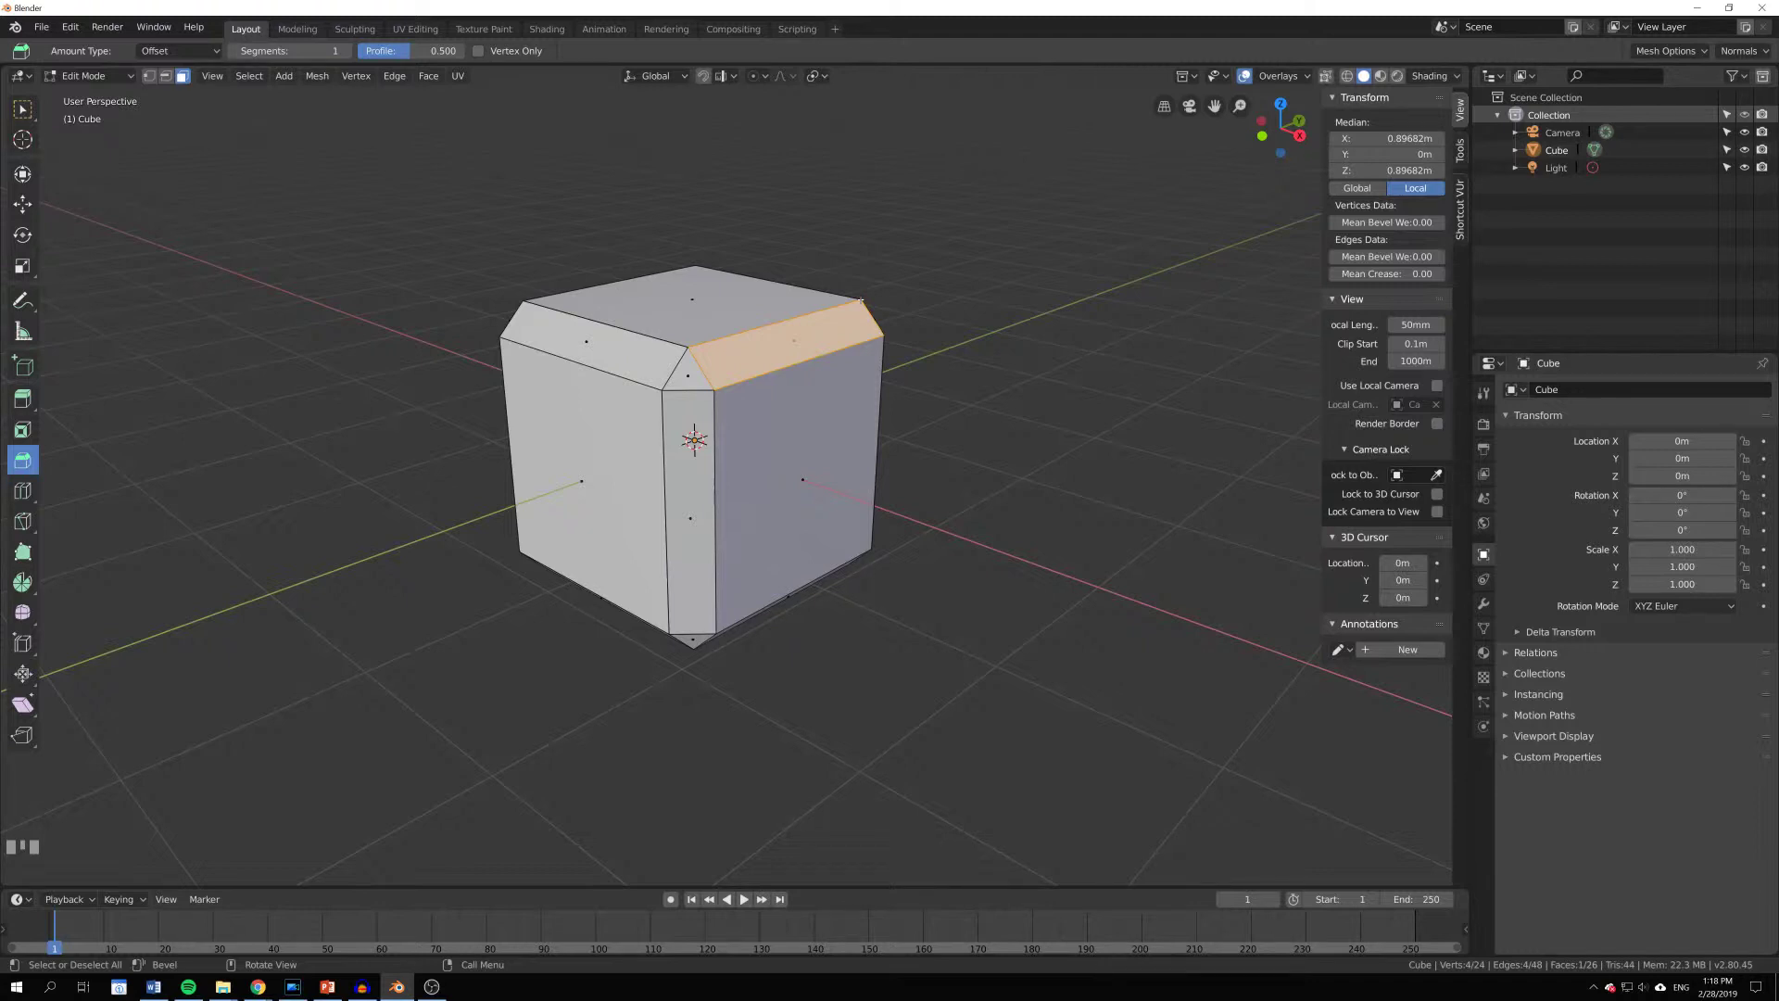
middle_drag(988, 344, 863, 381)
key(a)
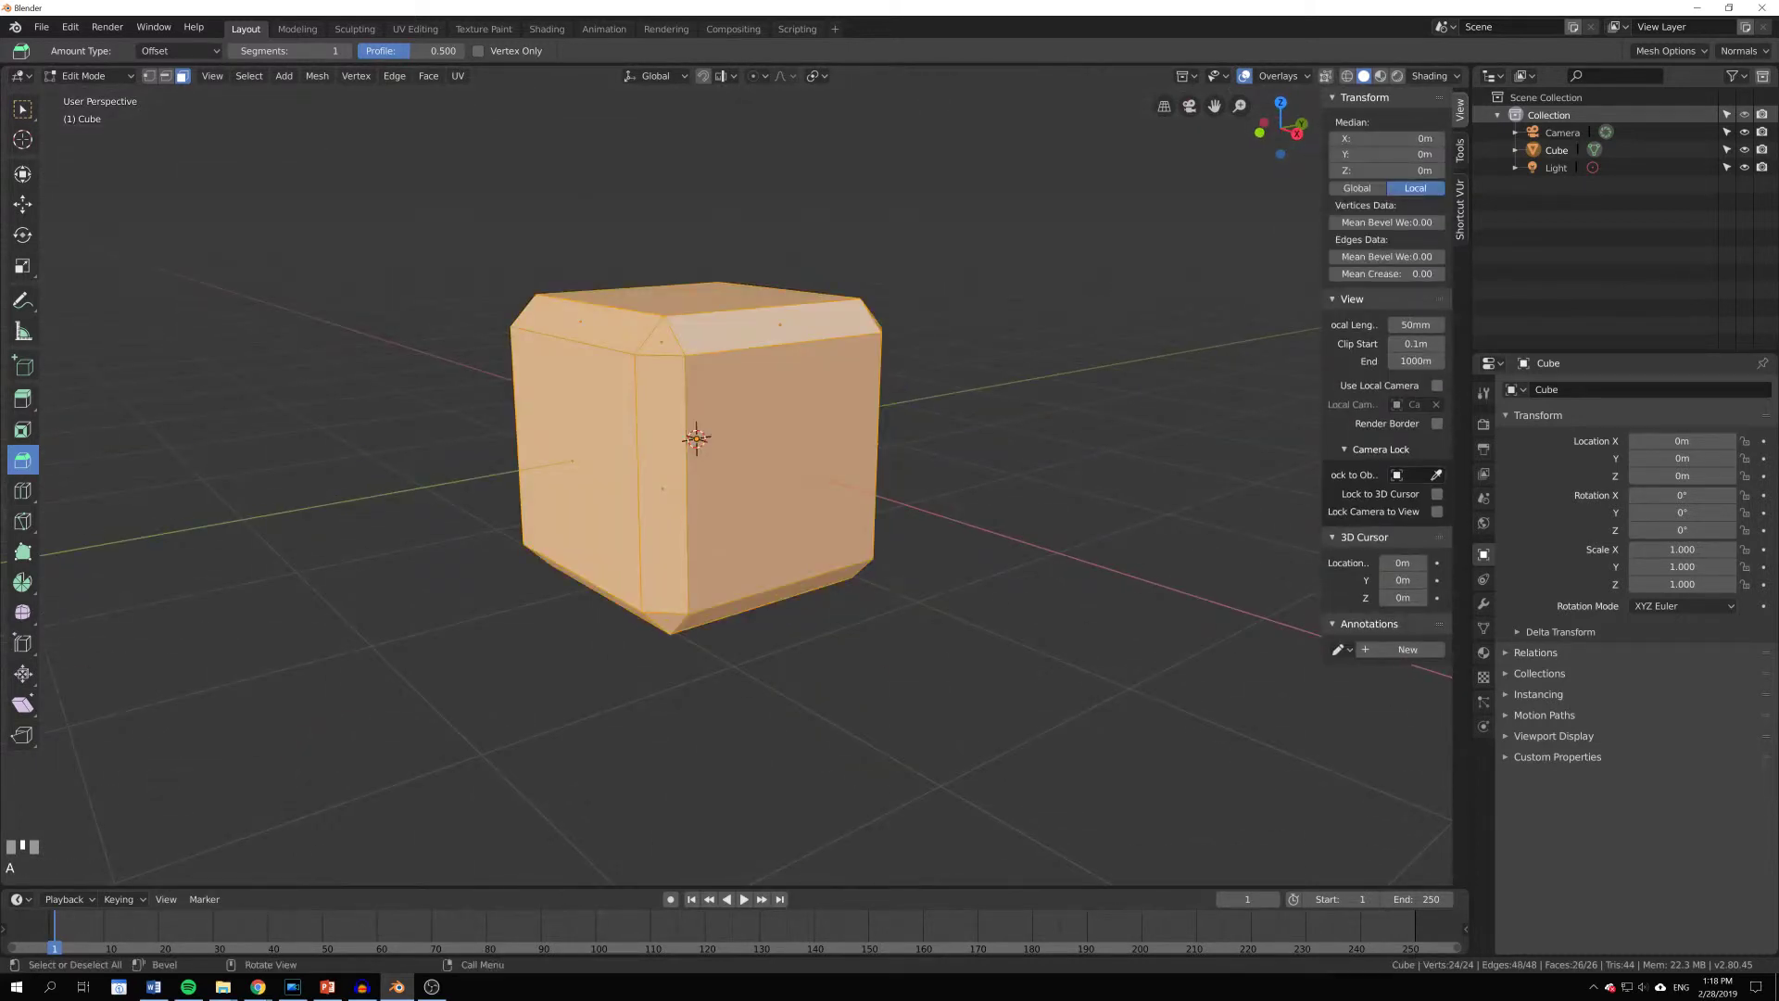
key(Tab)
key(Tab)
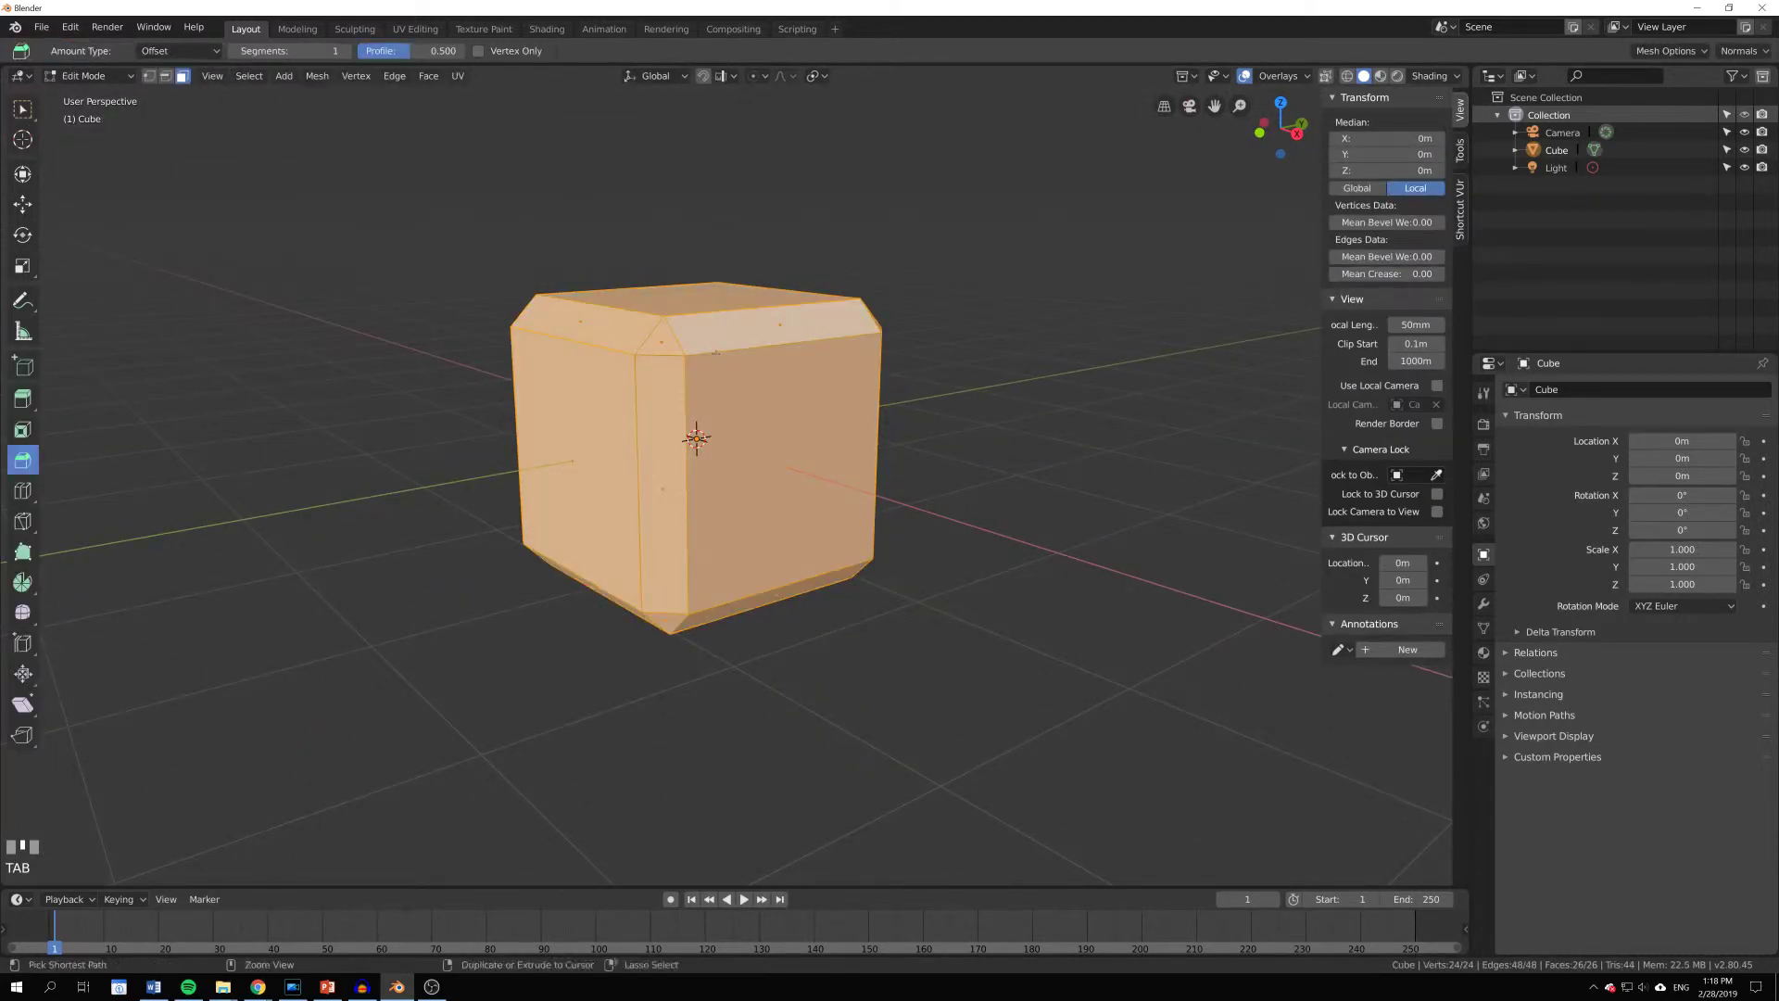
Step: Undo the selection changes and the single-segment bevel on the cube
key(ctrl+z)
key(ctrl+z)
key(ctrl+z)
key(ctrl+z)
key(ctrl+z)
key(ctrl+z)
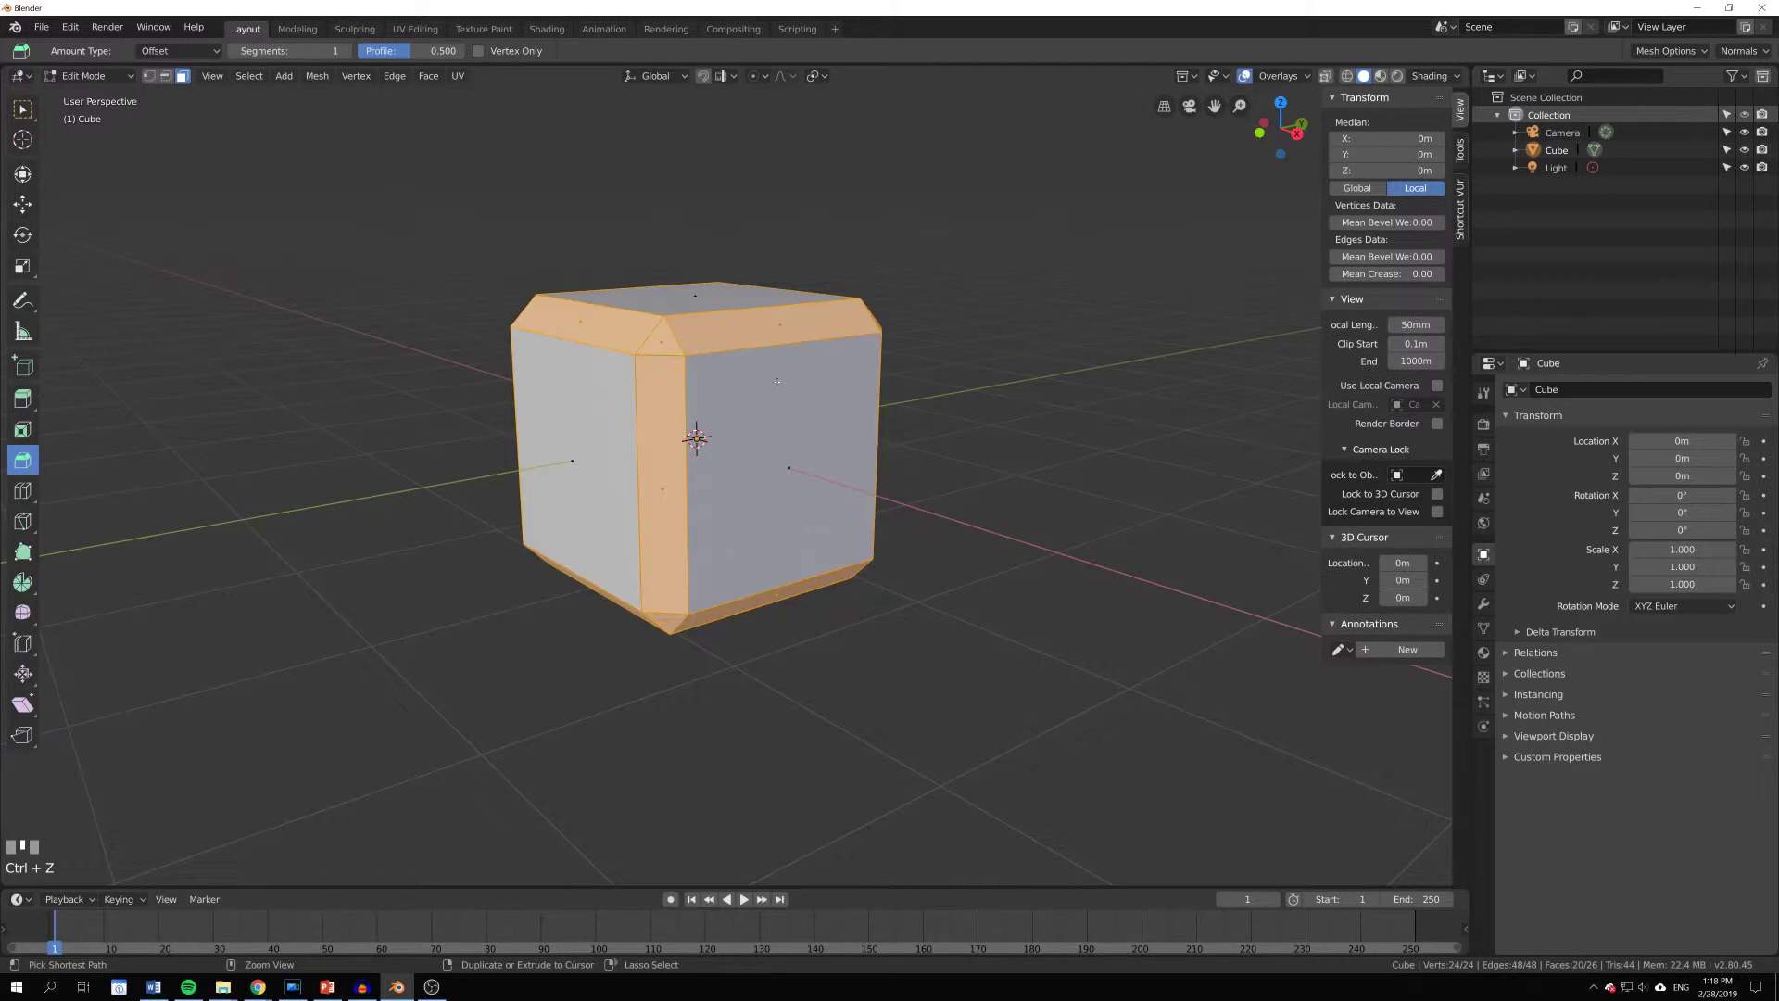
key(ctrl+z)
Step: Bevel all the cube's edges narrowly with four segments and return to Object Mode
key(ctrl+b)
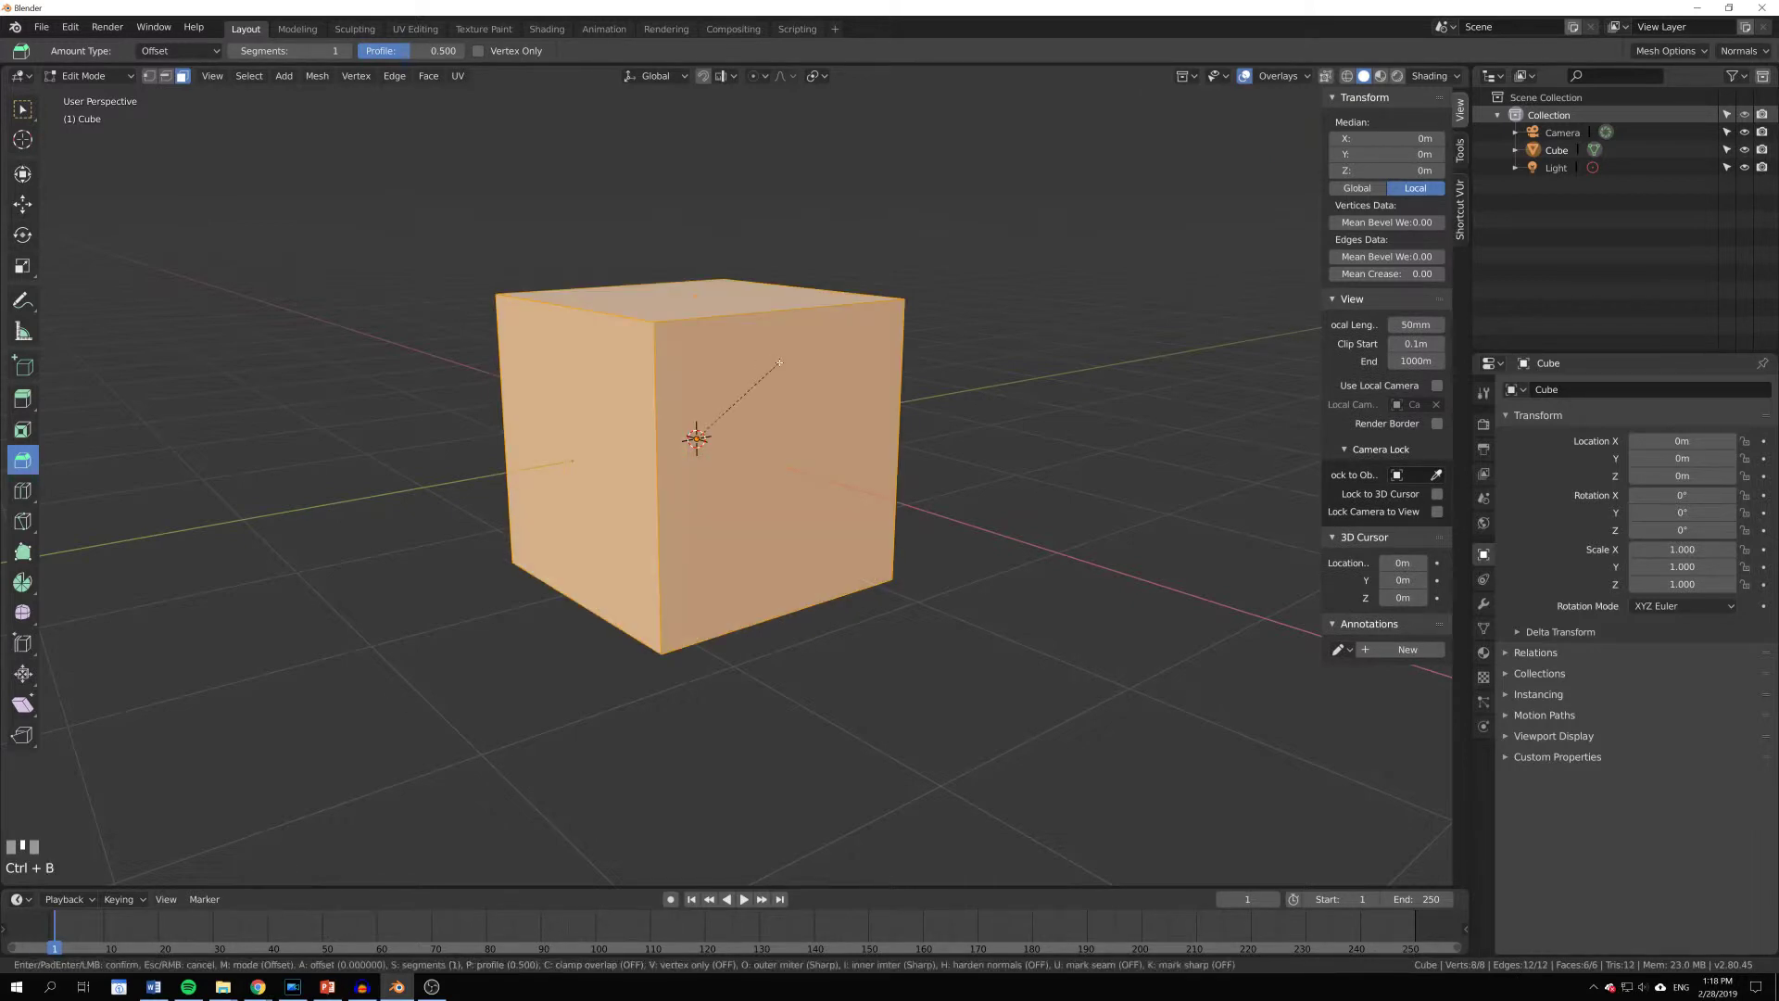
scroll(817, 371, up, 2)
scroll(820, 372, up, 1)
click(824, 371)
key(Tab)
middle_drag(774, 380, 819, 406)
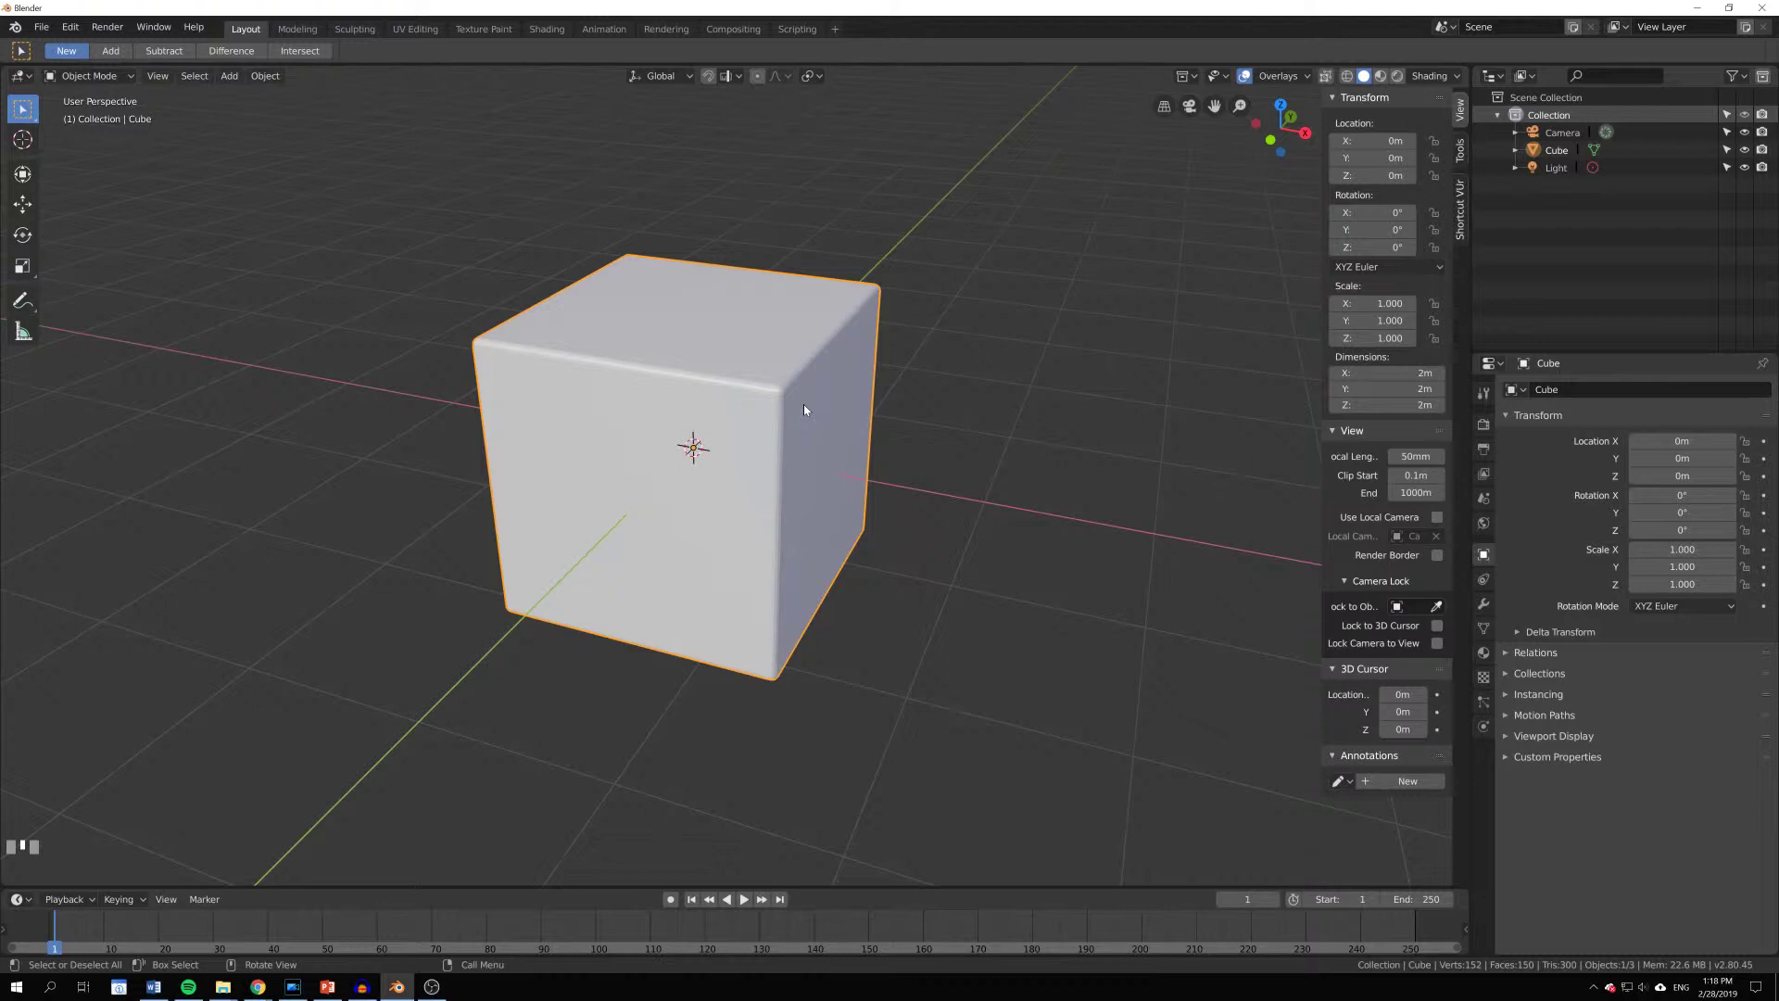
Step: Look over the rounded cube from another side and undo its four-segment bevel in Edit Mode
key(Tab)
middle_drag(607, 400, 761, 433)
key(Tab)
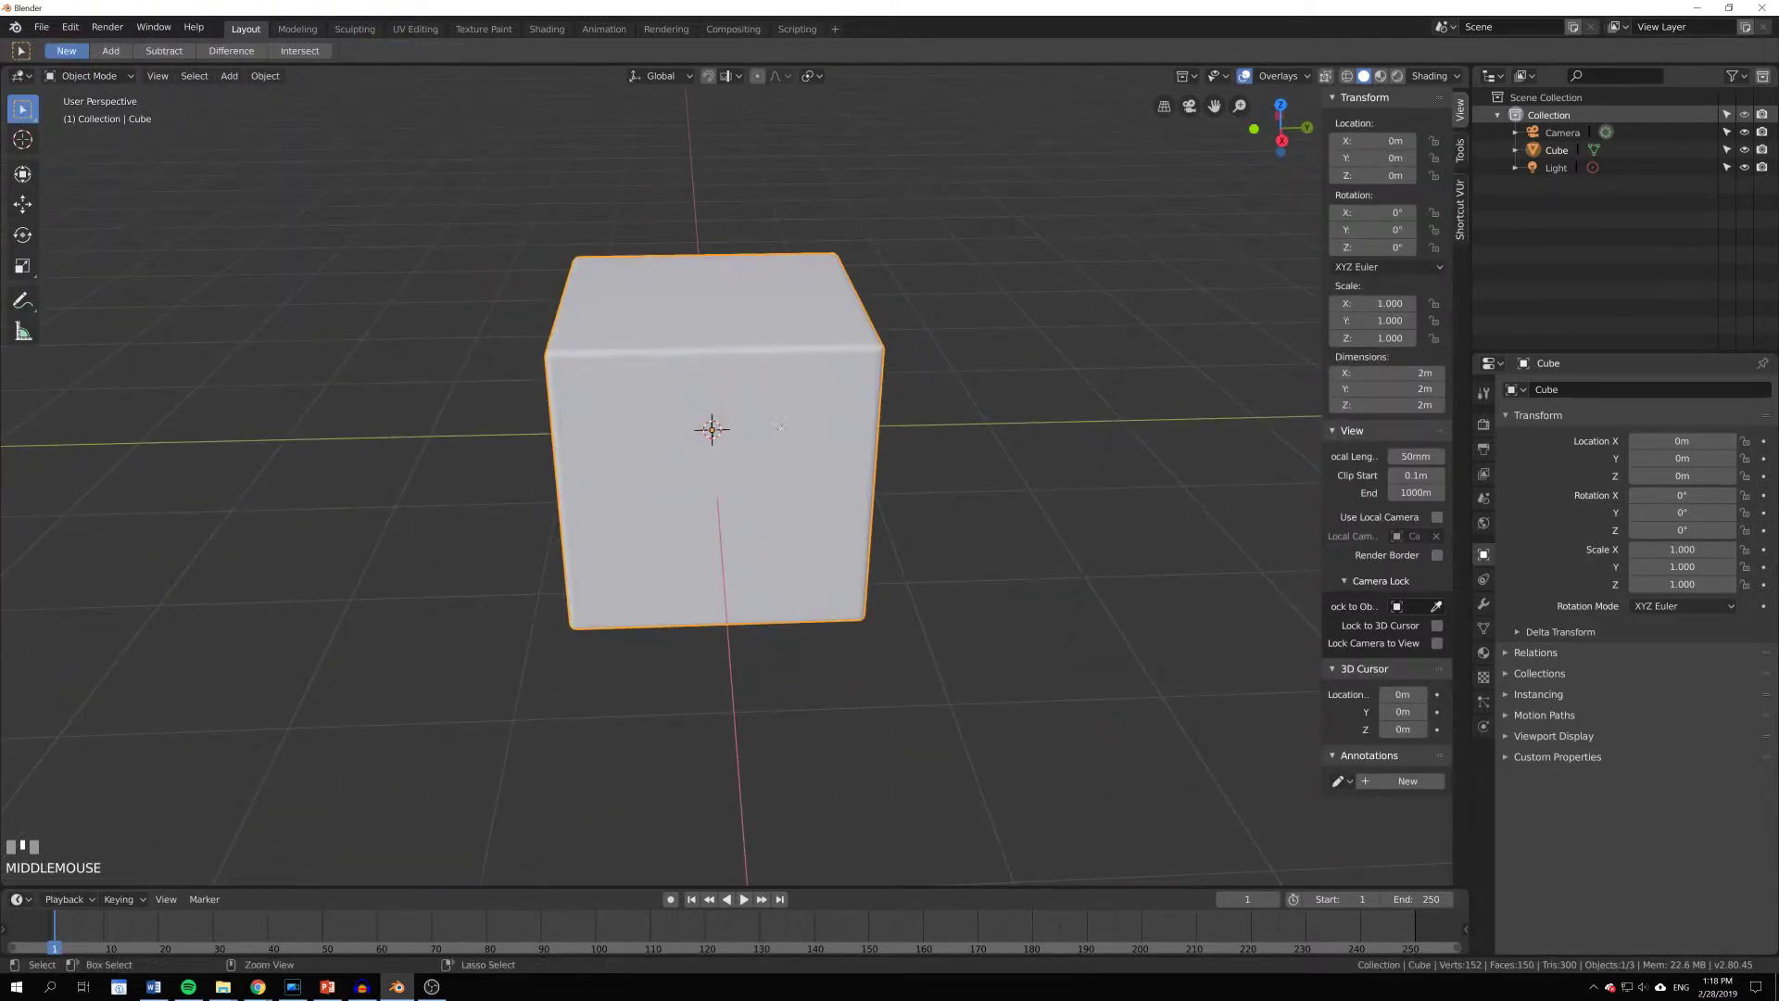
key(ctrl+z)
key(ctrl+z)
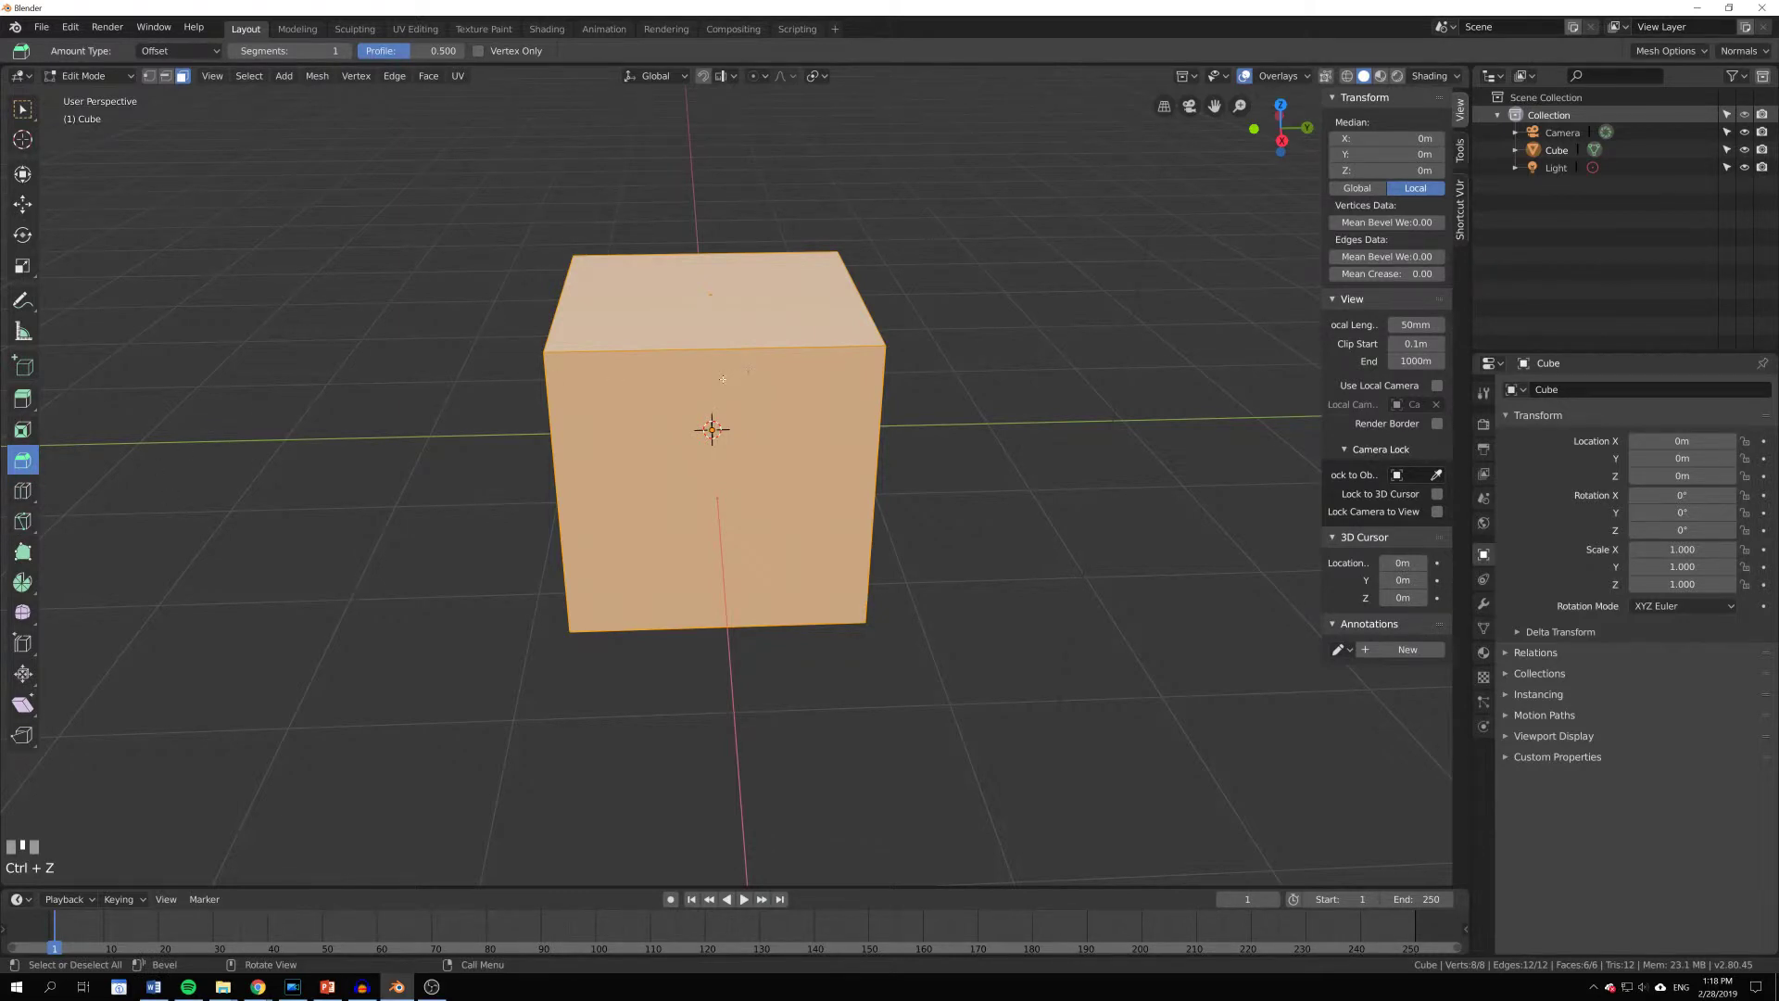
Step: Preview a single loop cut through the middle of the plain cube and inspect one of its side faces
key(ctrl+r)
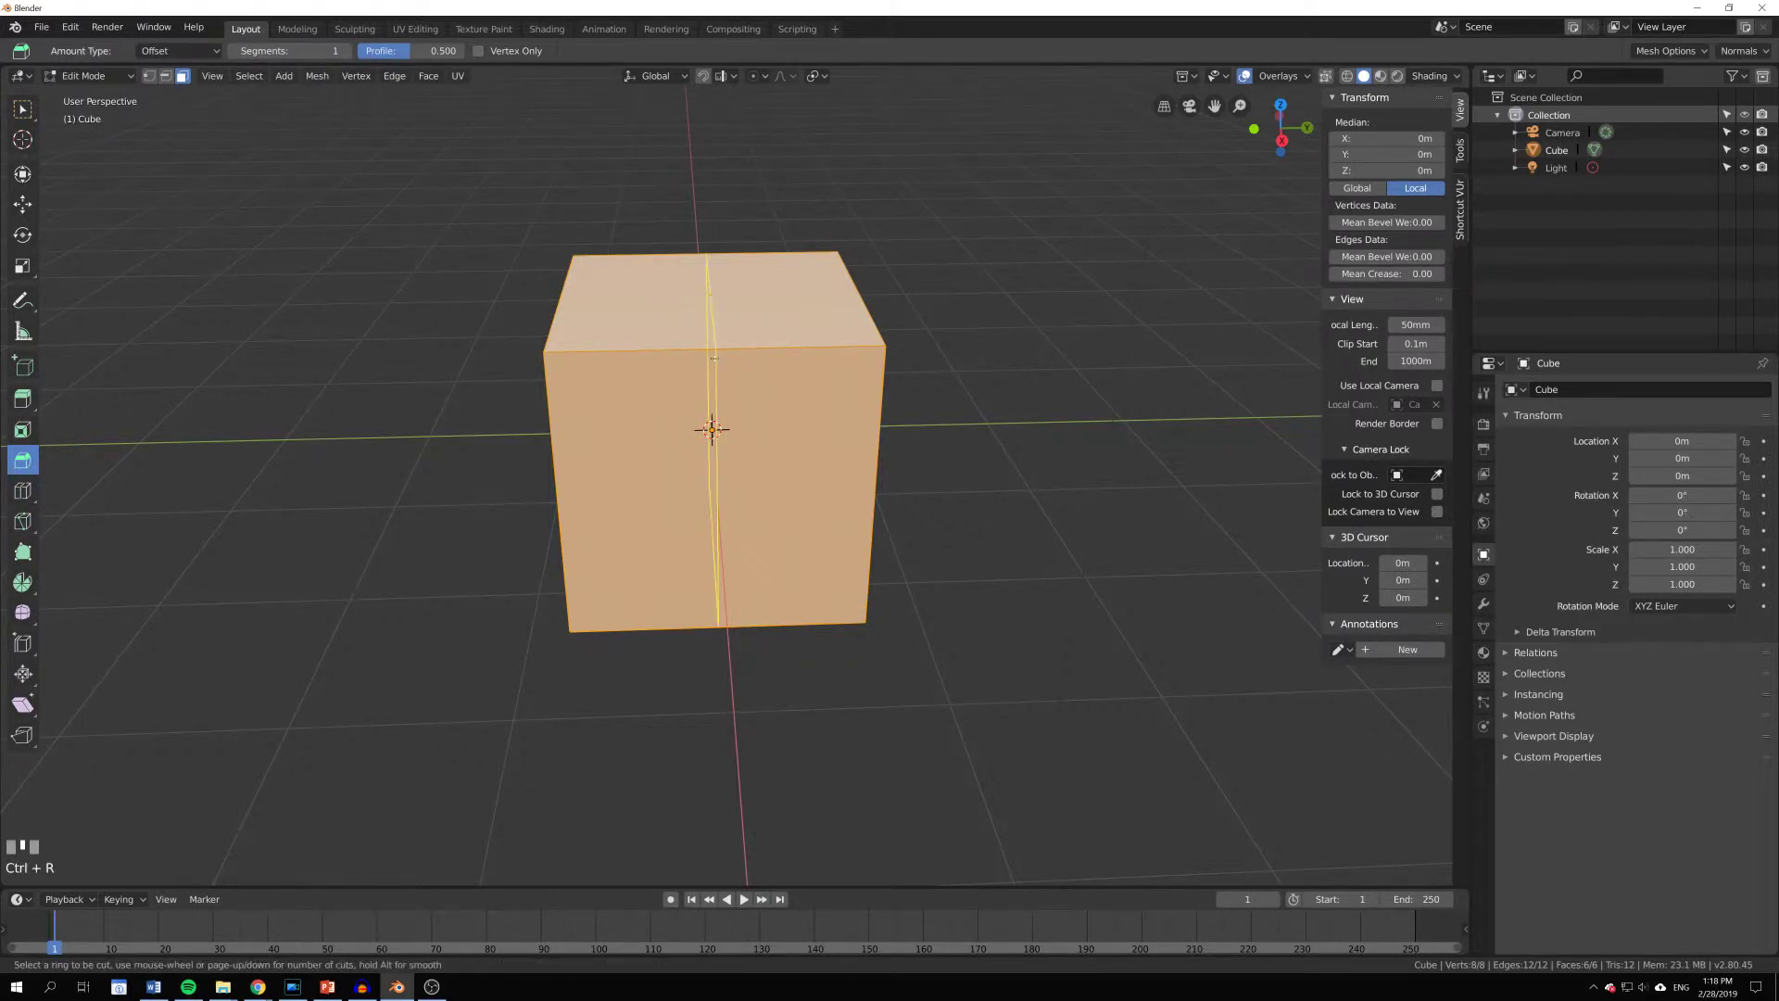
right_click(715, 367)
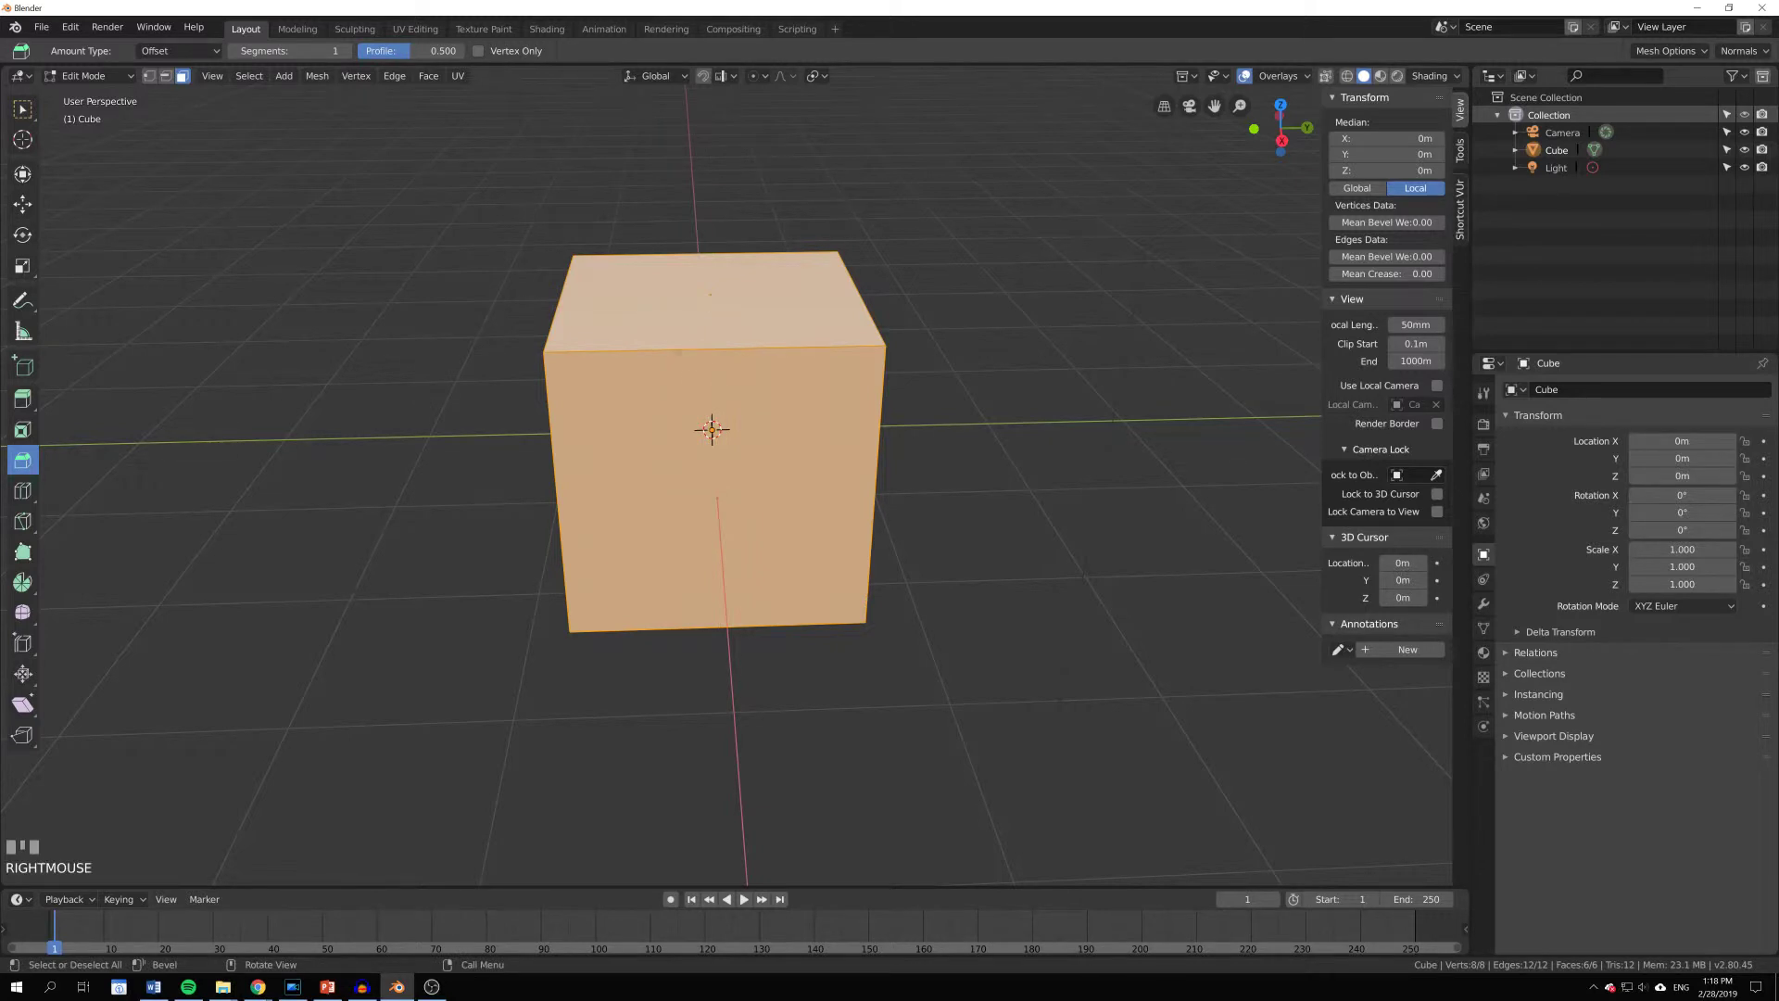
click(506, 331)
middle_drag(506, 332, 849, 313)
click(654, 421)
middle_drag(655, 422, 747, 406)
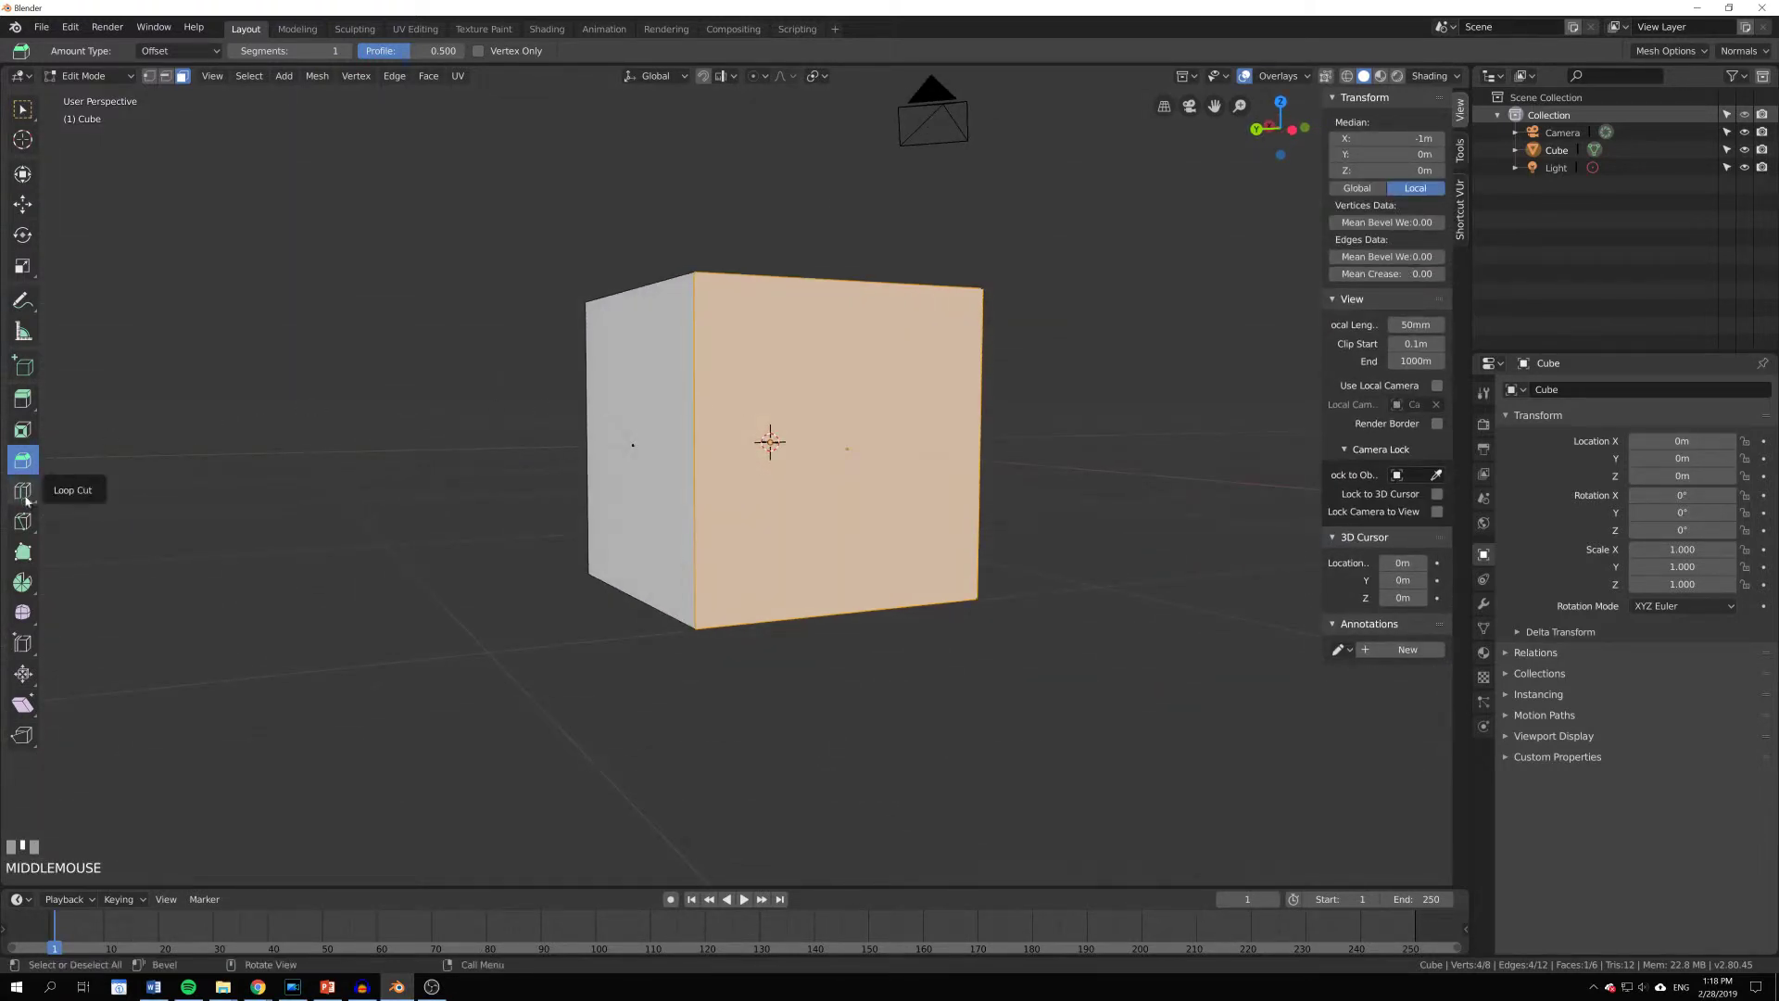
middle_drag(860, 368, 703, 431)
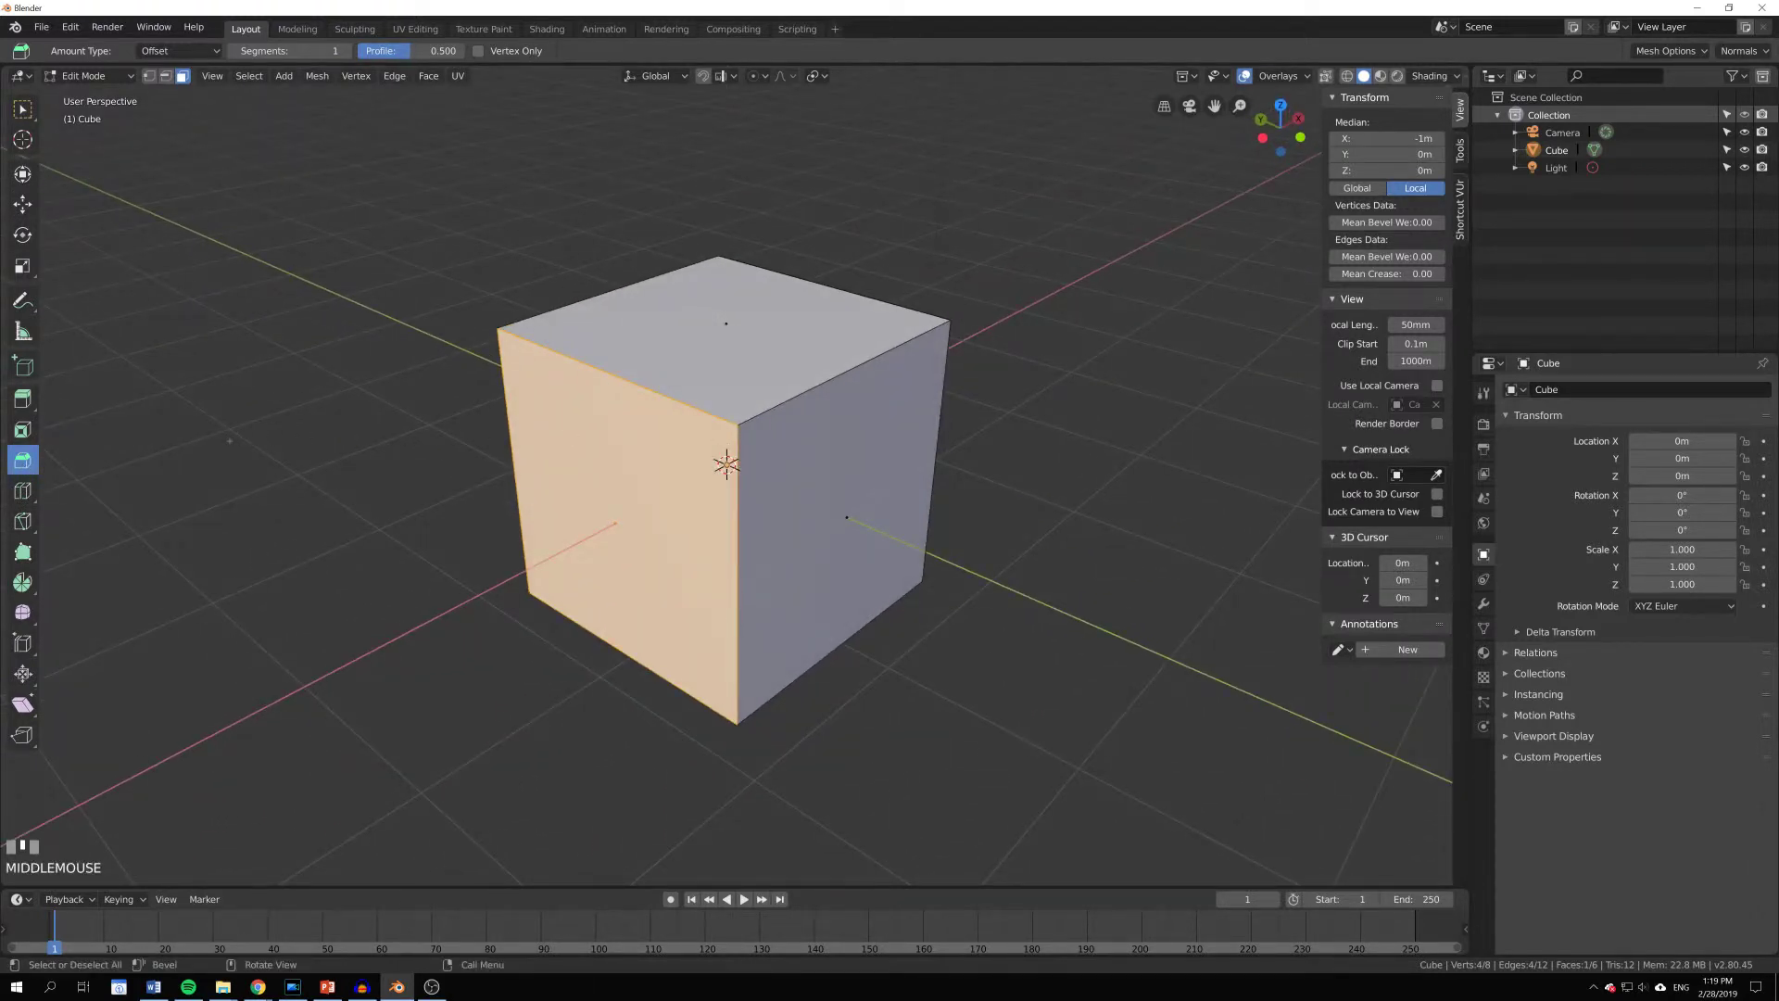
click(23, 493)
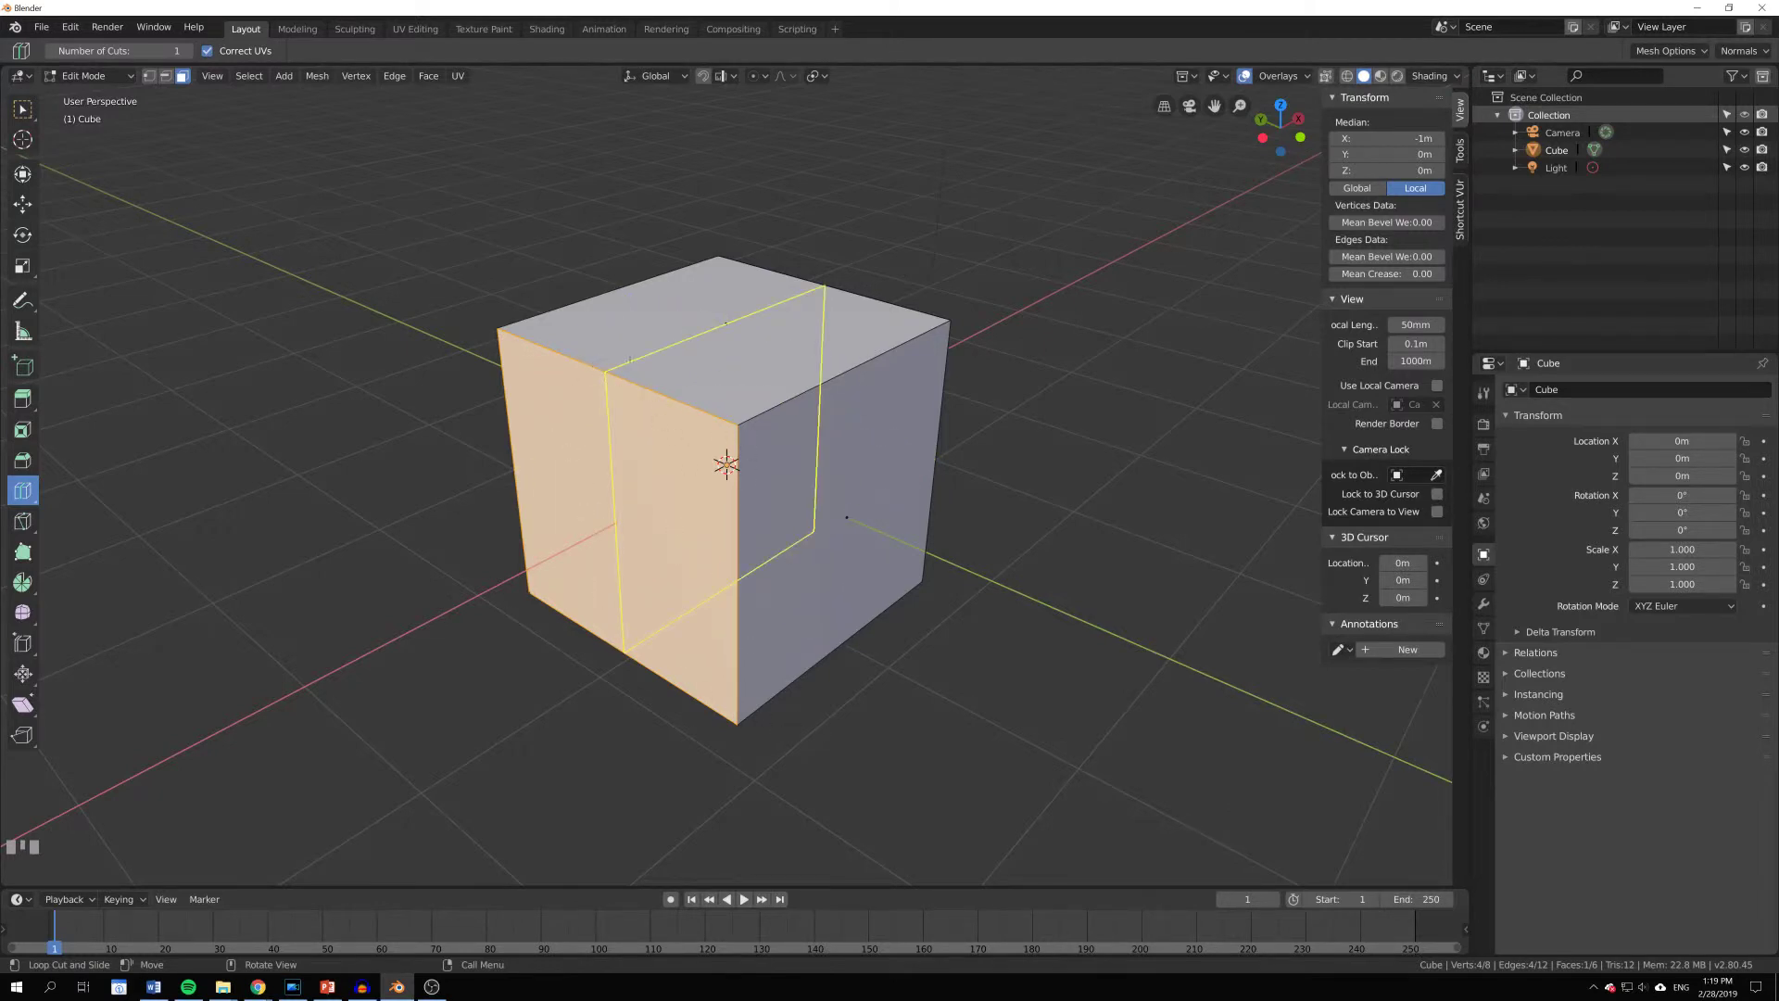
right_click(746, 326)
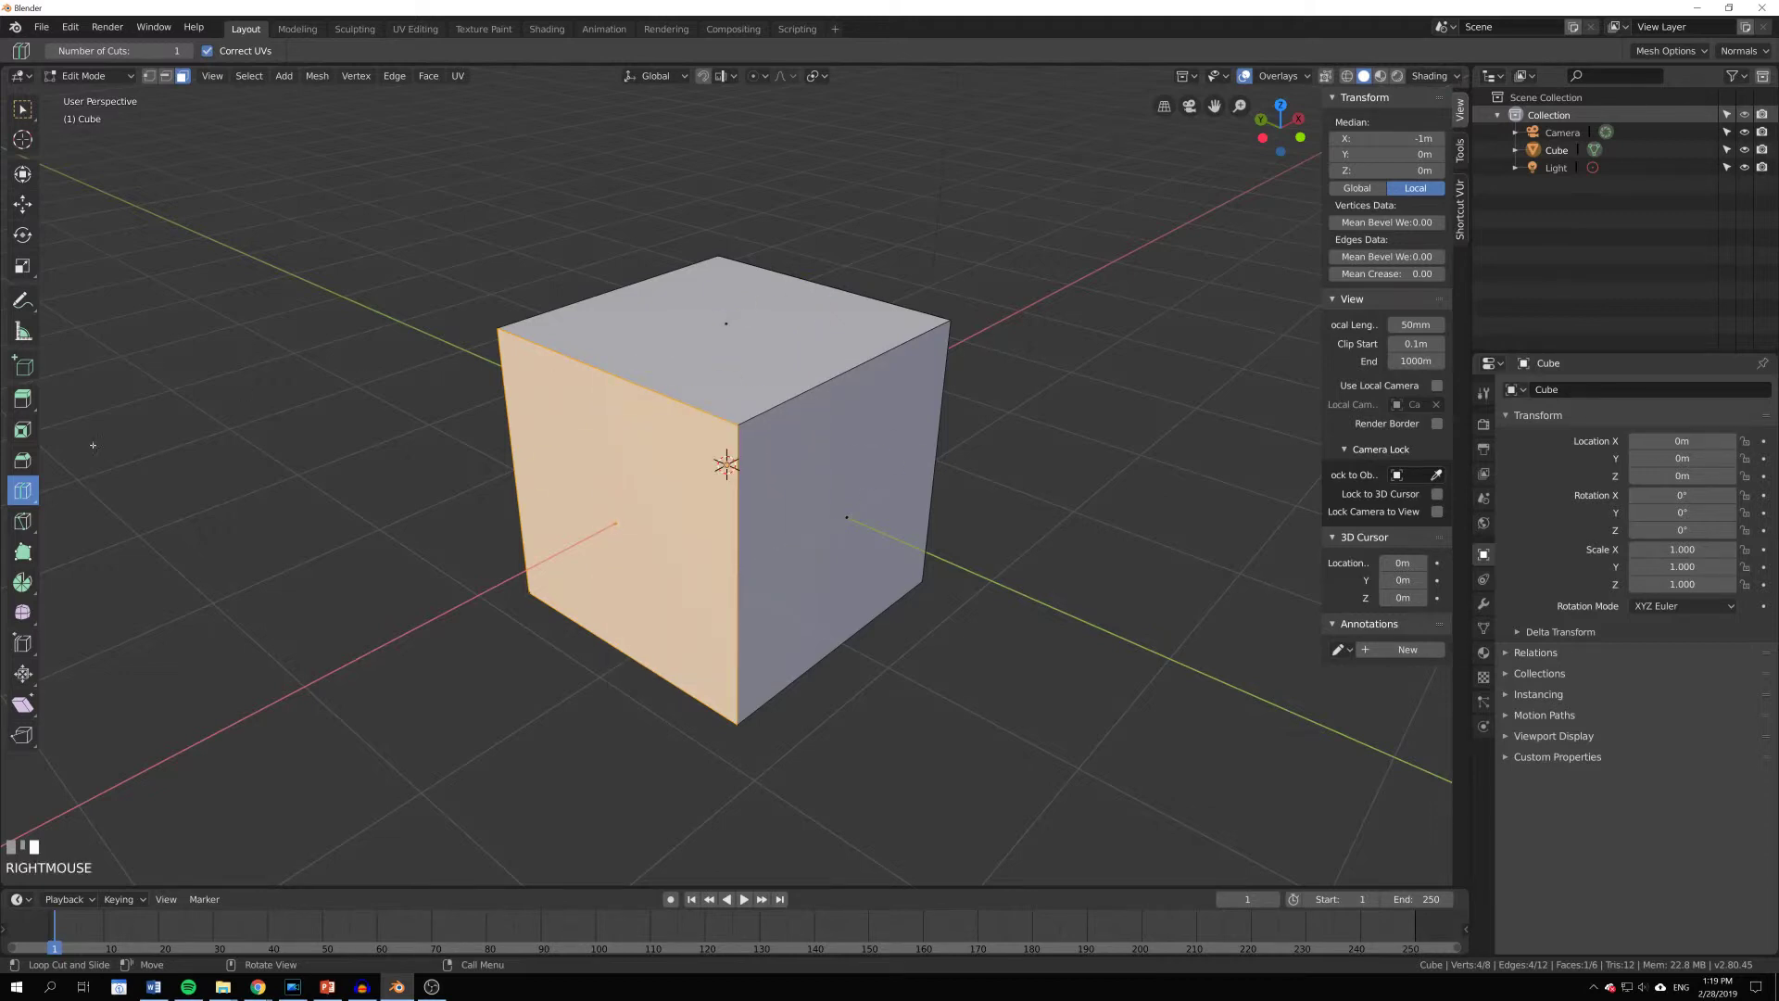
Step: Select the entire cube and bevel all its edges with a single segment
click(25, 464)
key(a)
key(a)
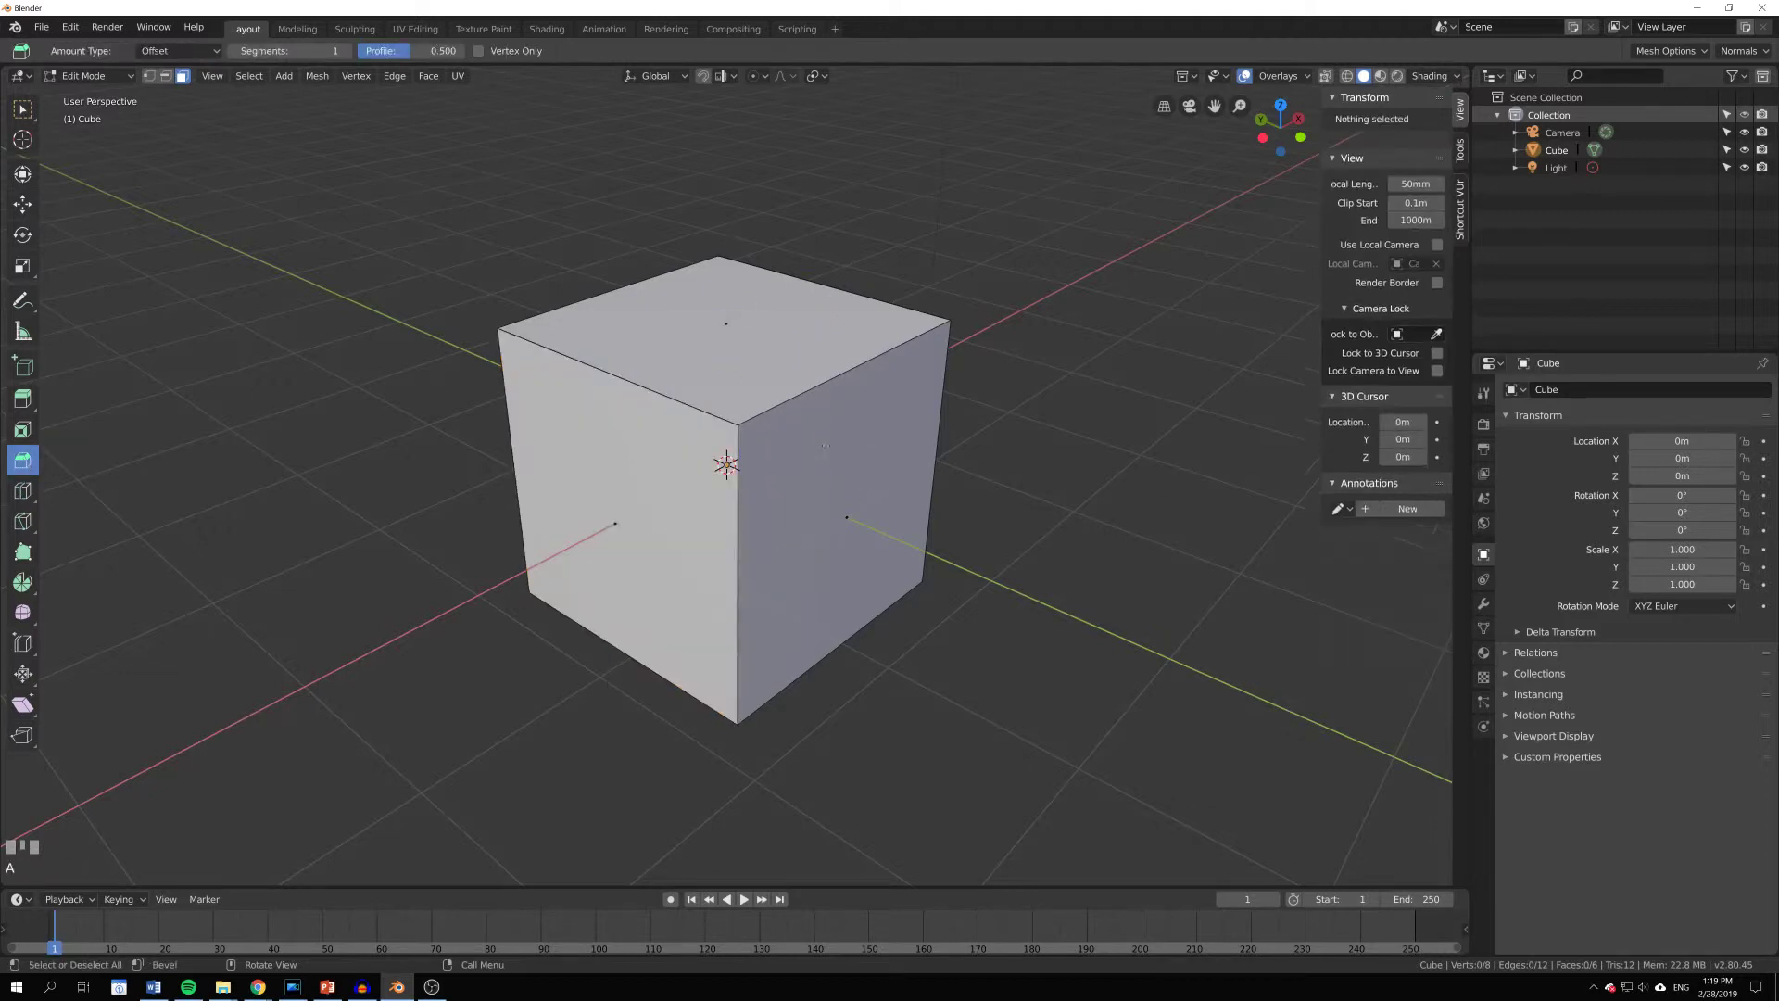
mouse_move(764, 491)
mouse_down()
mouse_move(792, 511)
mouse_move(782, 478)
mouse_up()
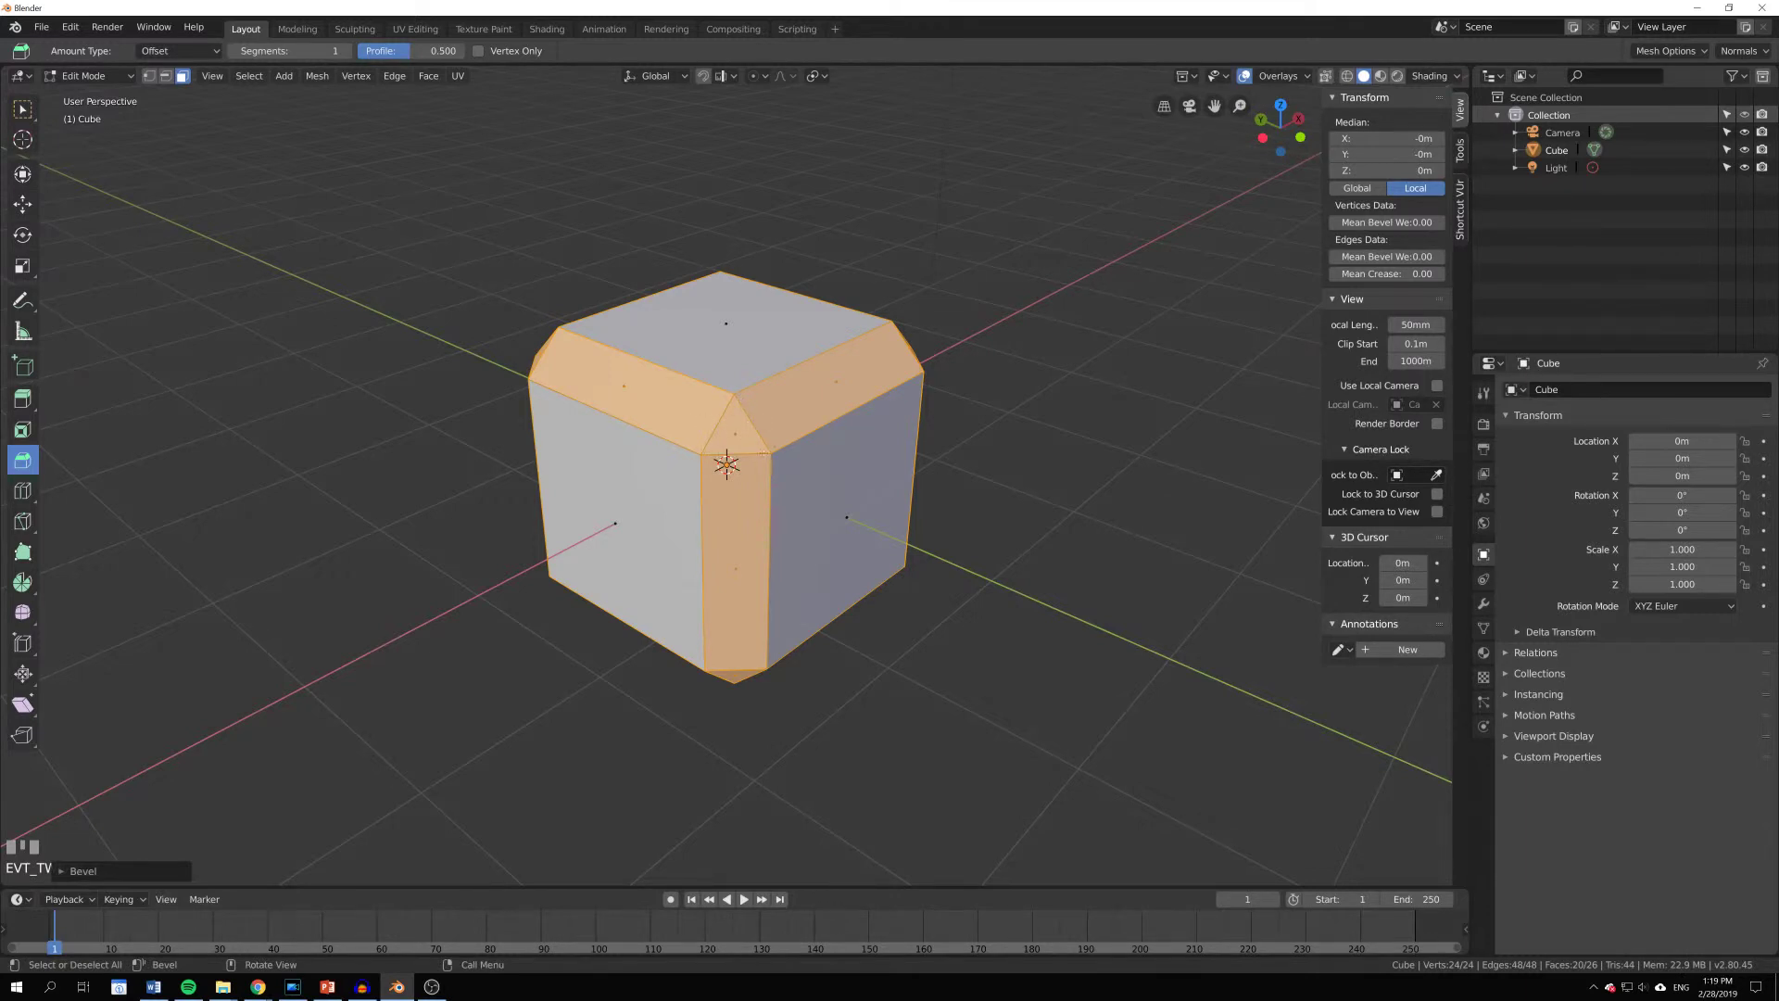
Step: Add one loop cut across the bevelled cube's middle, one along a bevelled top edge, and one starting beside the triangular corner face
click(22, 494)
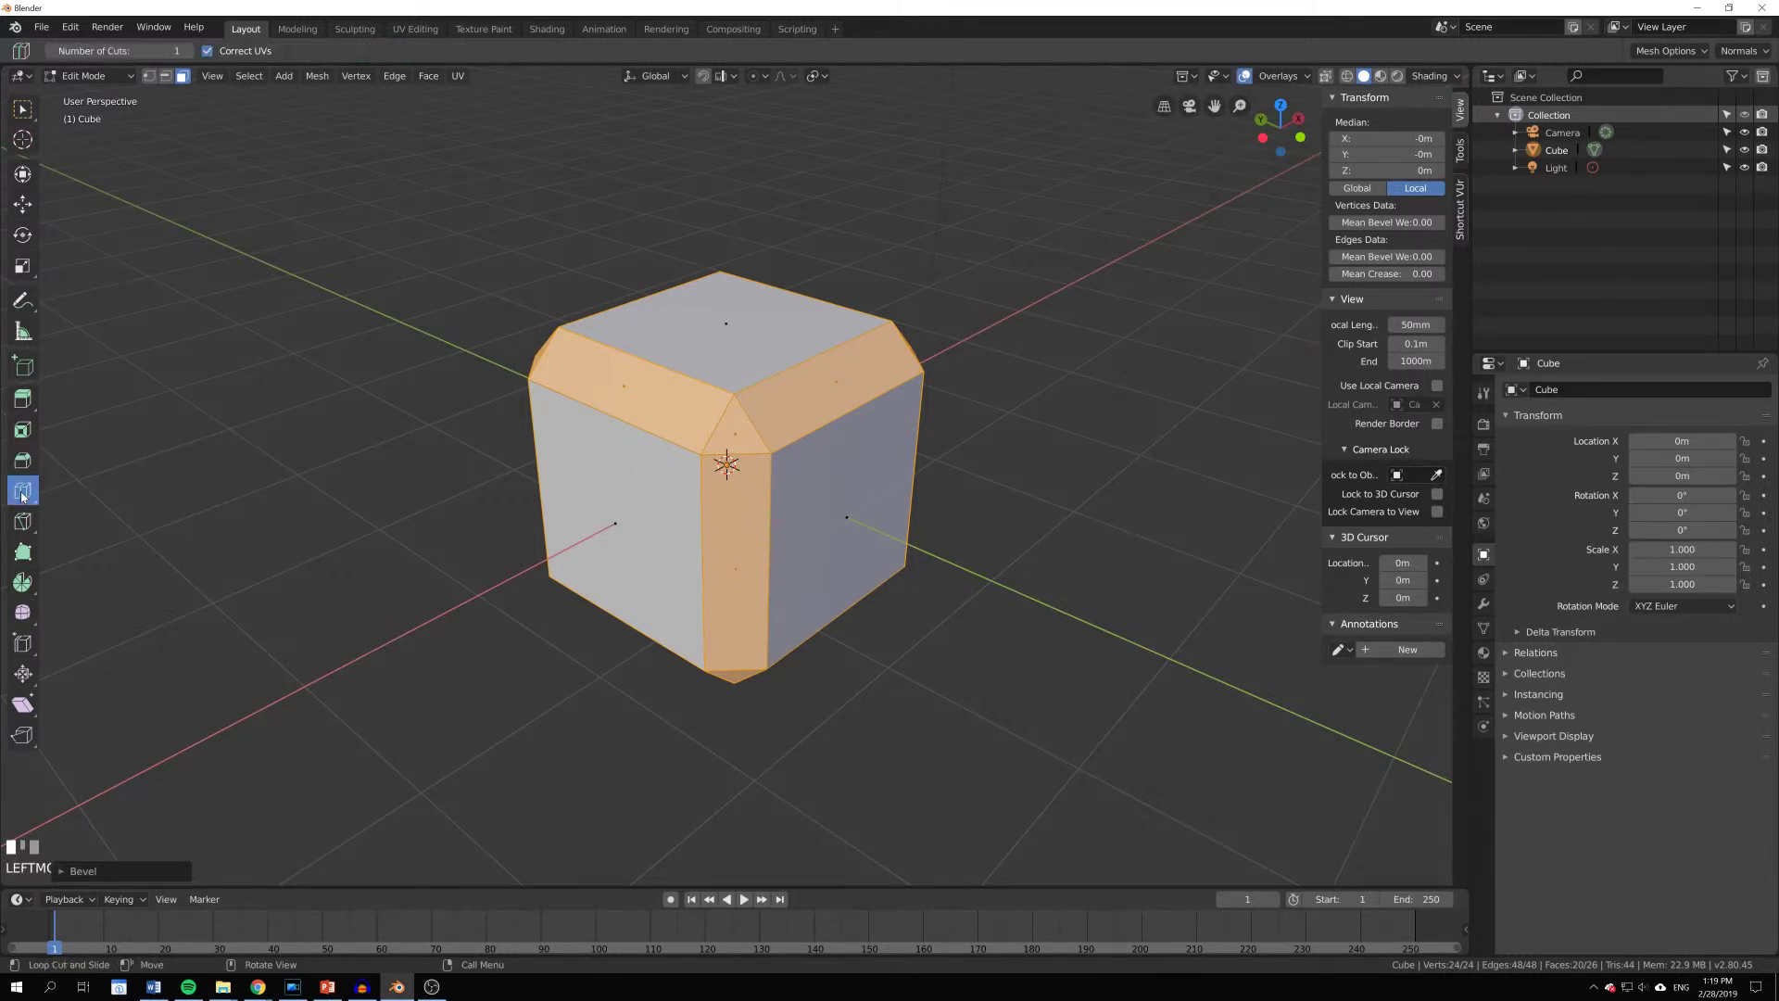
click(612, 420)
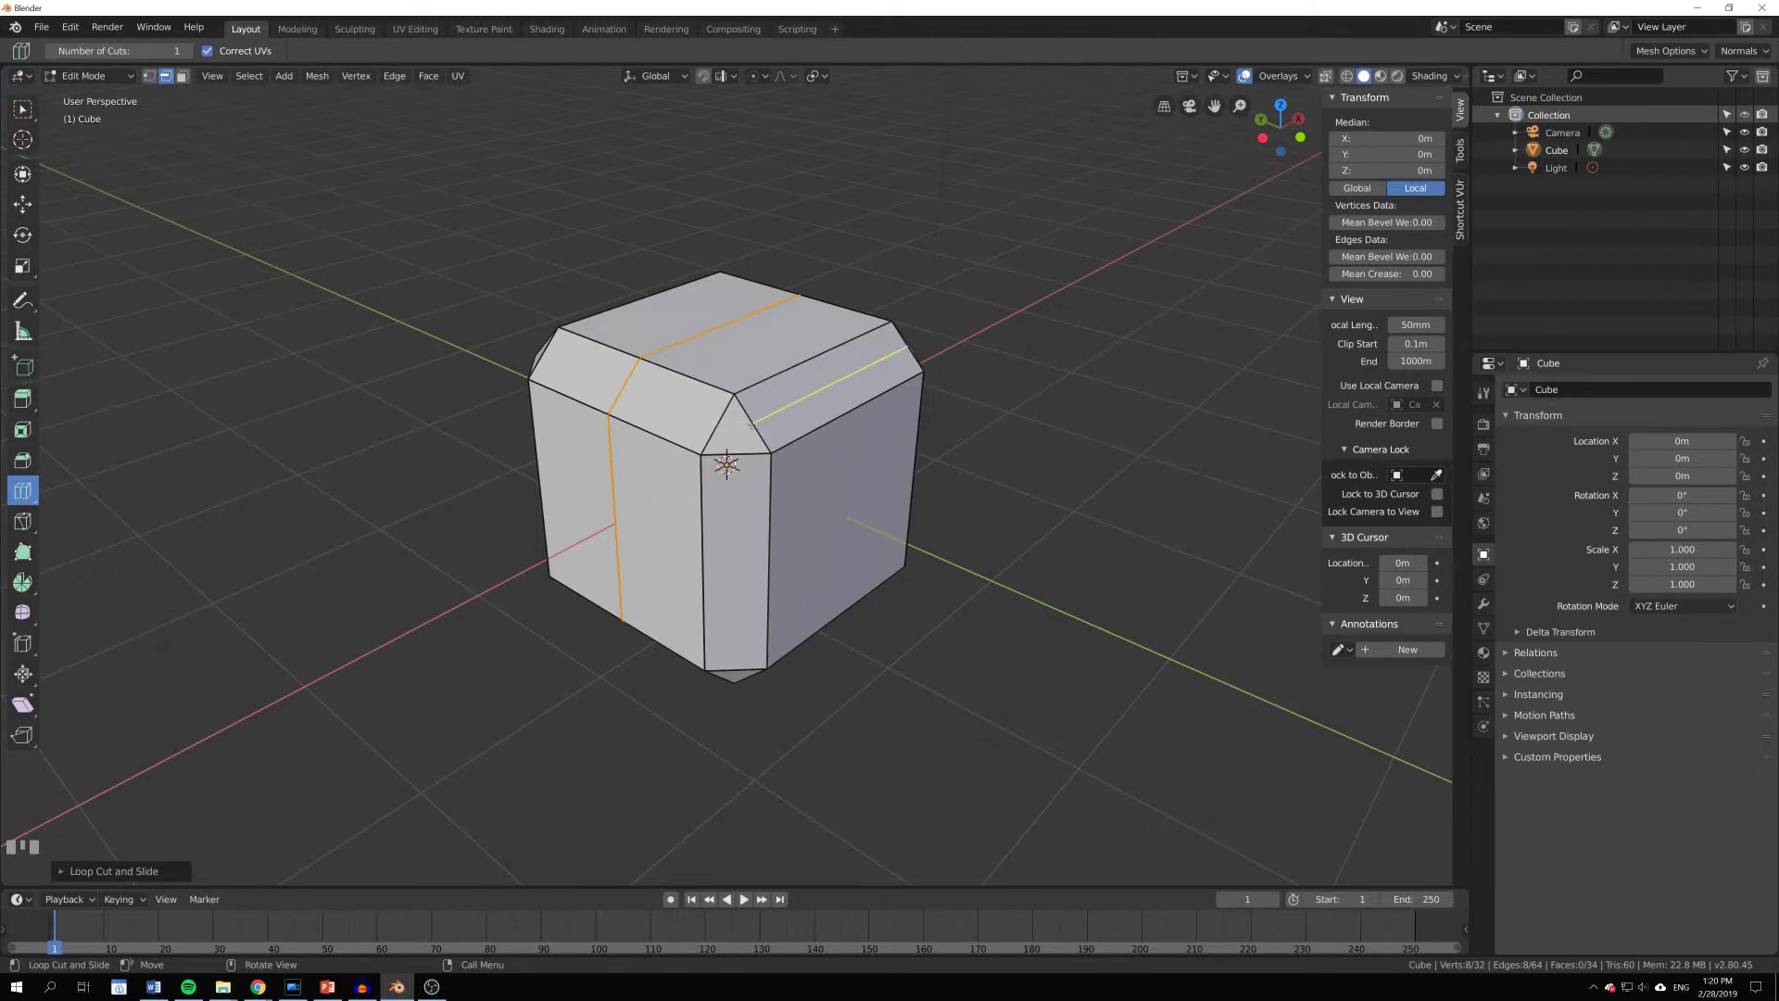
click(761, 421)
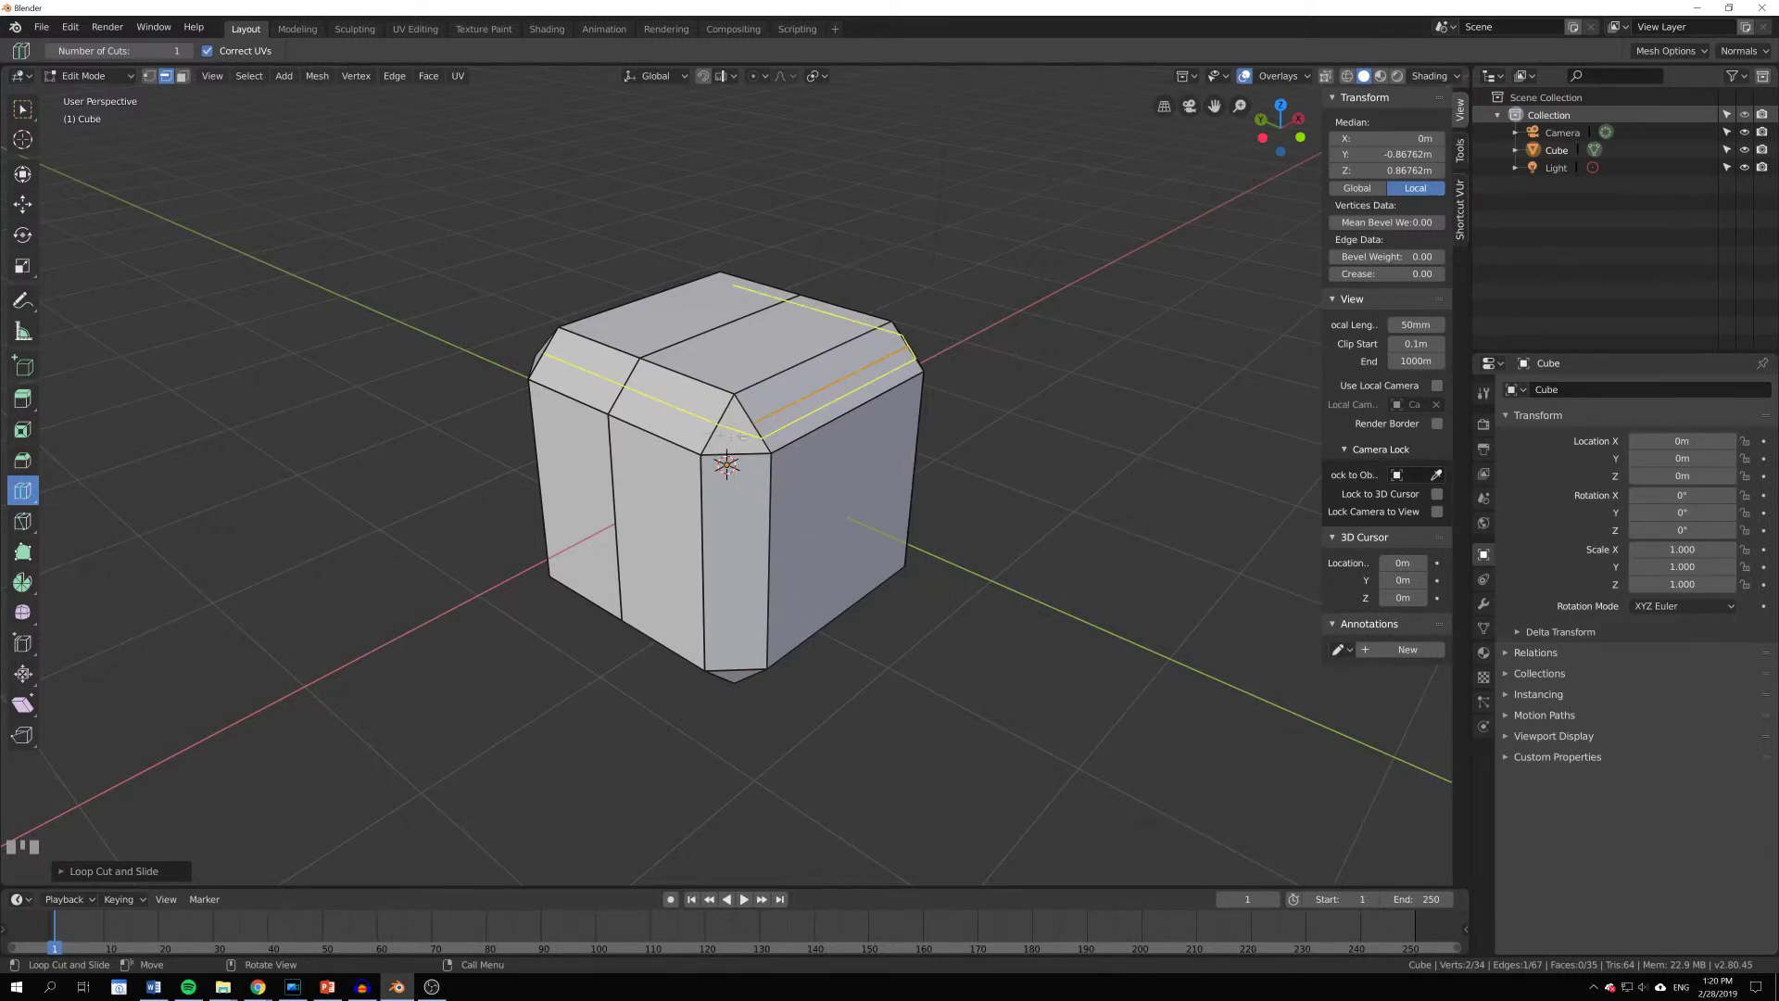
click(721, 440)
right_click(737, 422)
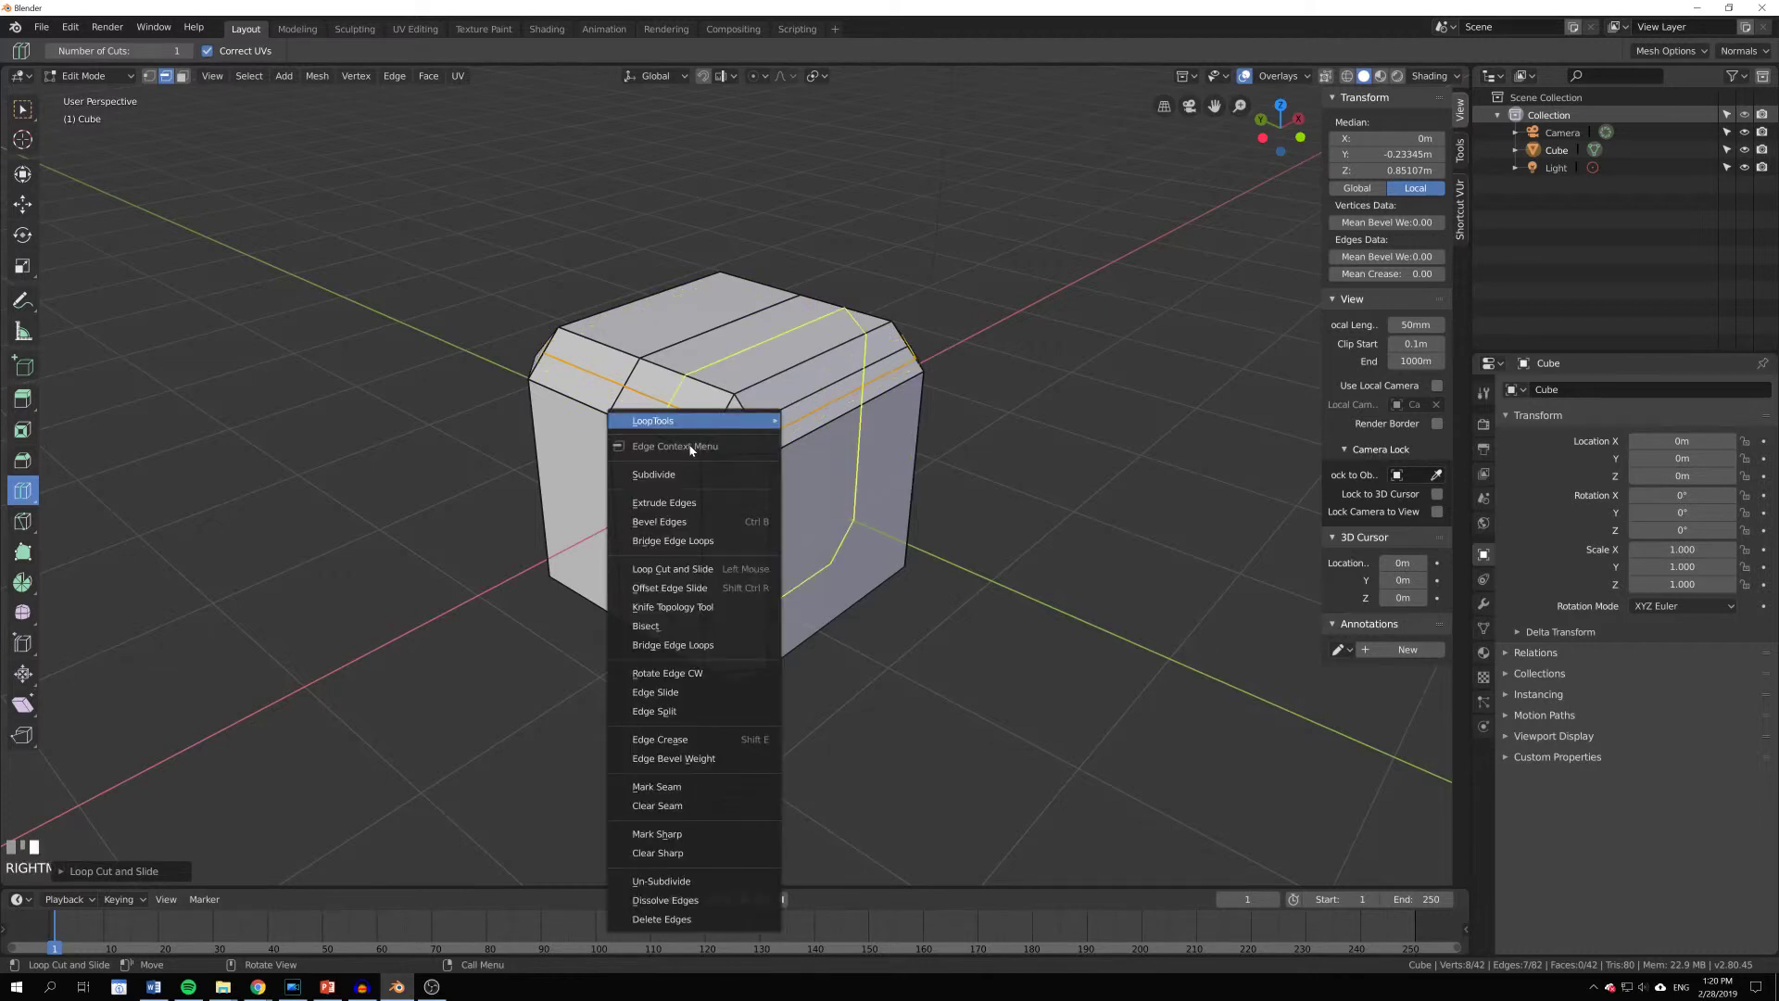
Step: Select the short edge at the triangular corner face and examine how the loop cuts run around that corner
click(22, 109)
click(736, 434)
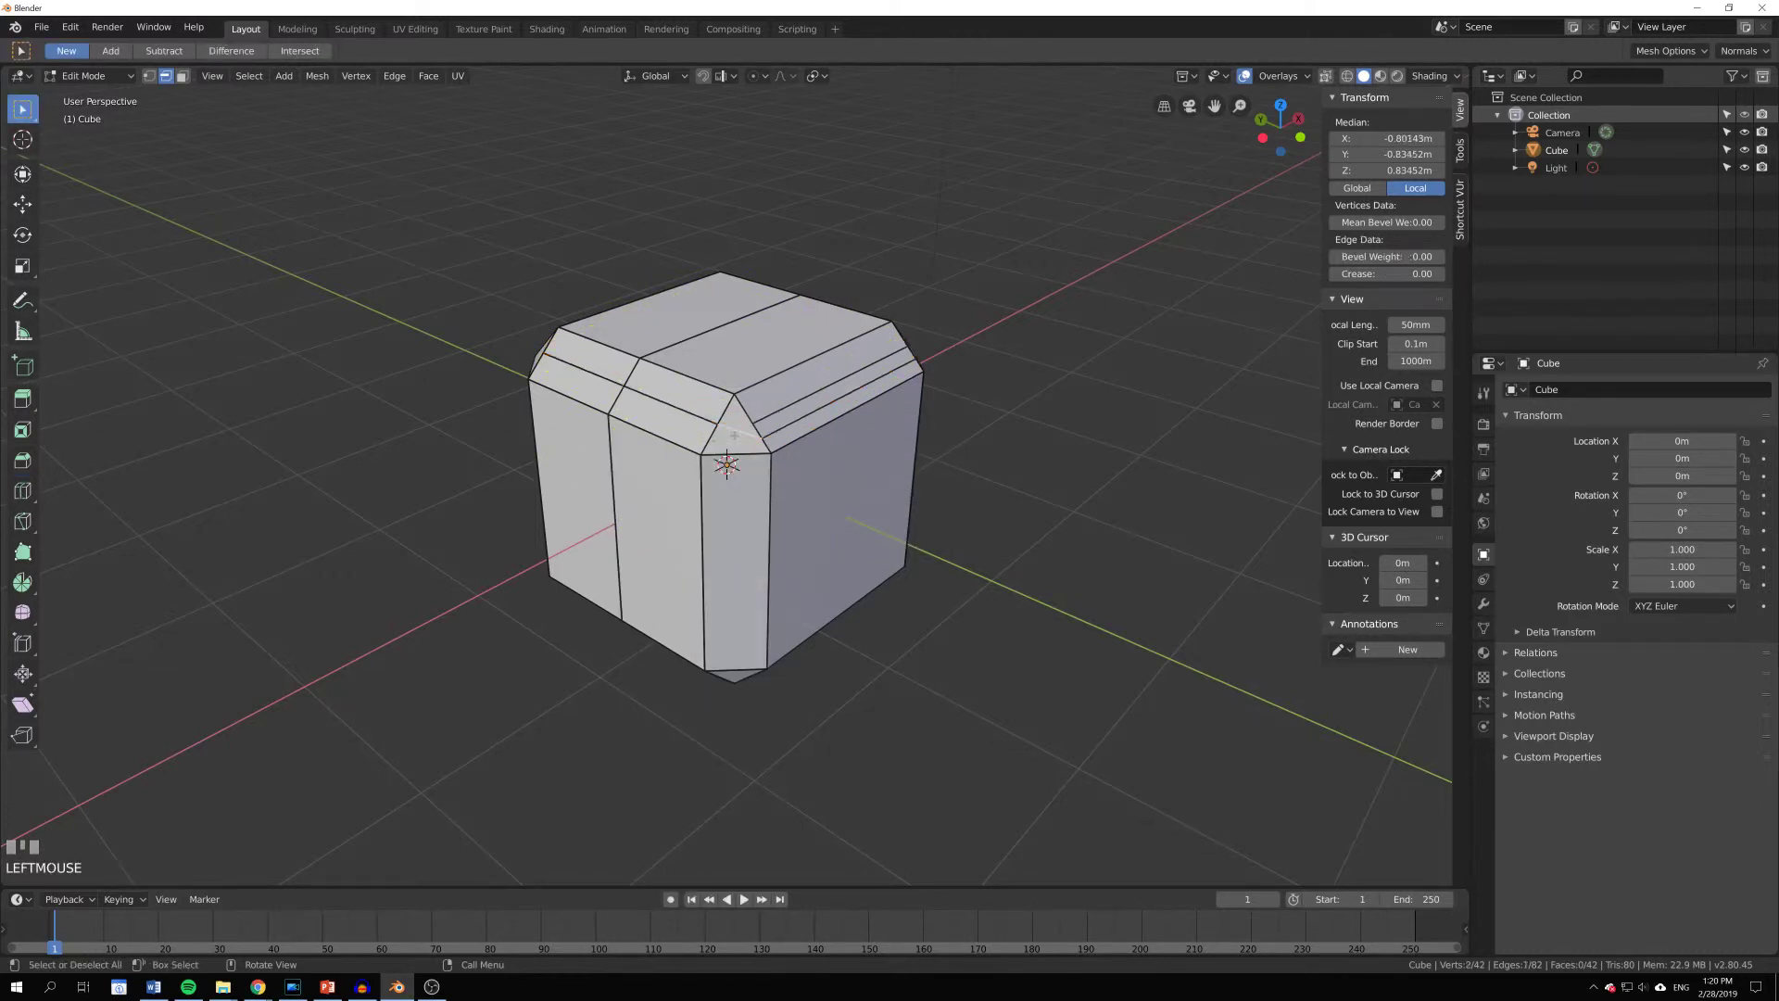
middle_drag(770, 463, 624, 480)
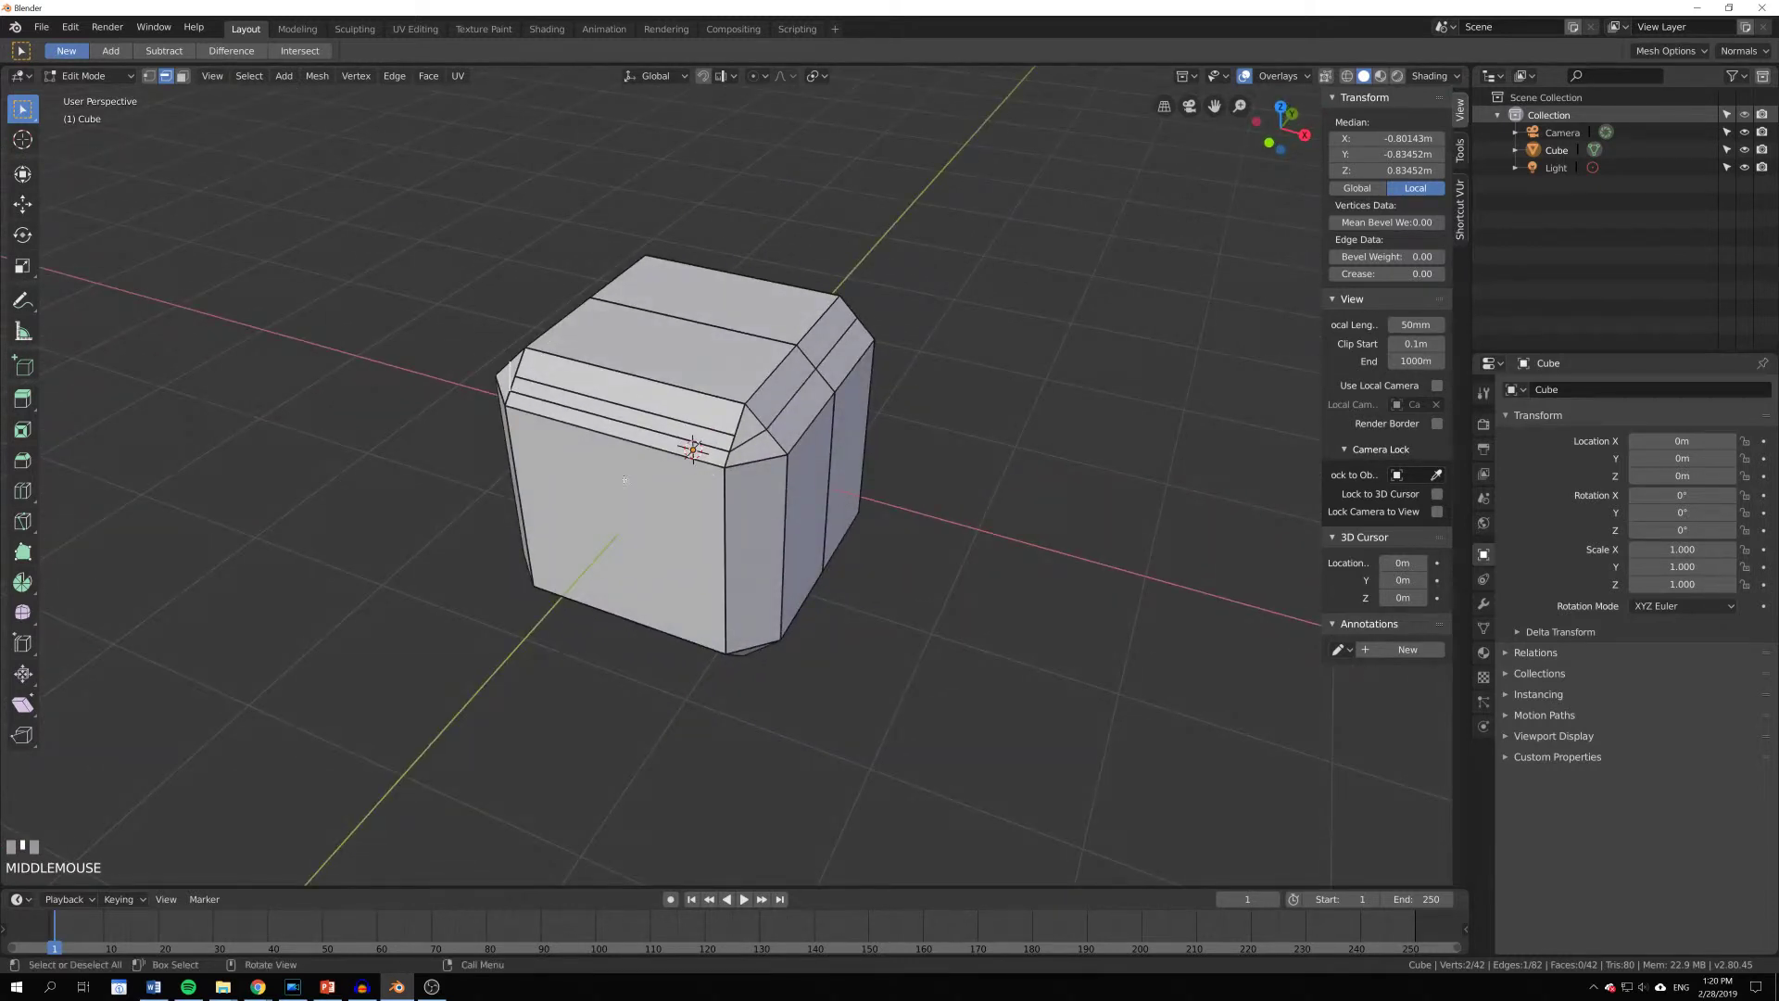
middle_drag(804, 428, 687, 489)
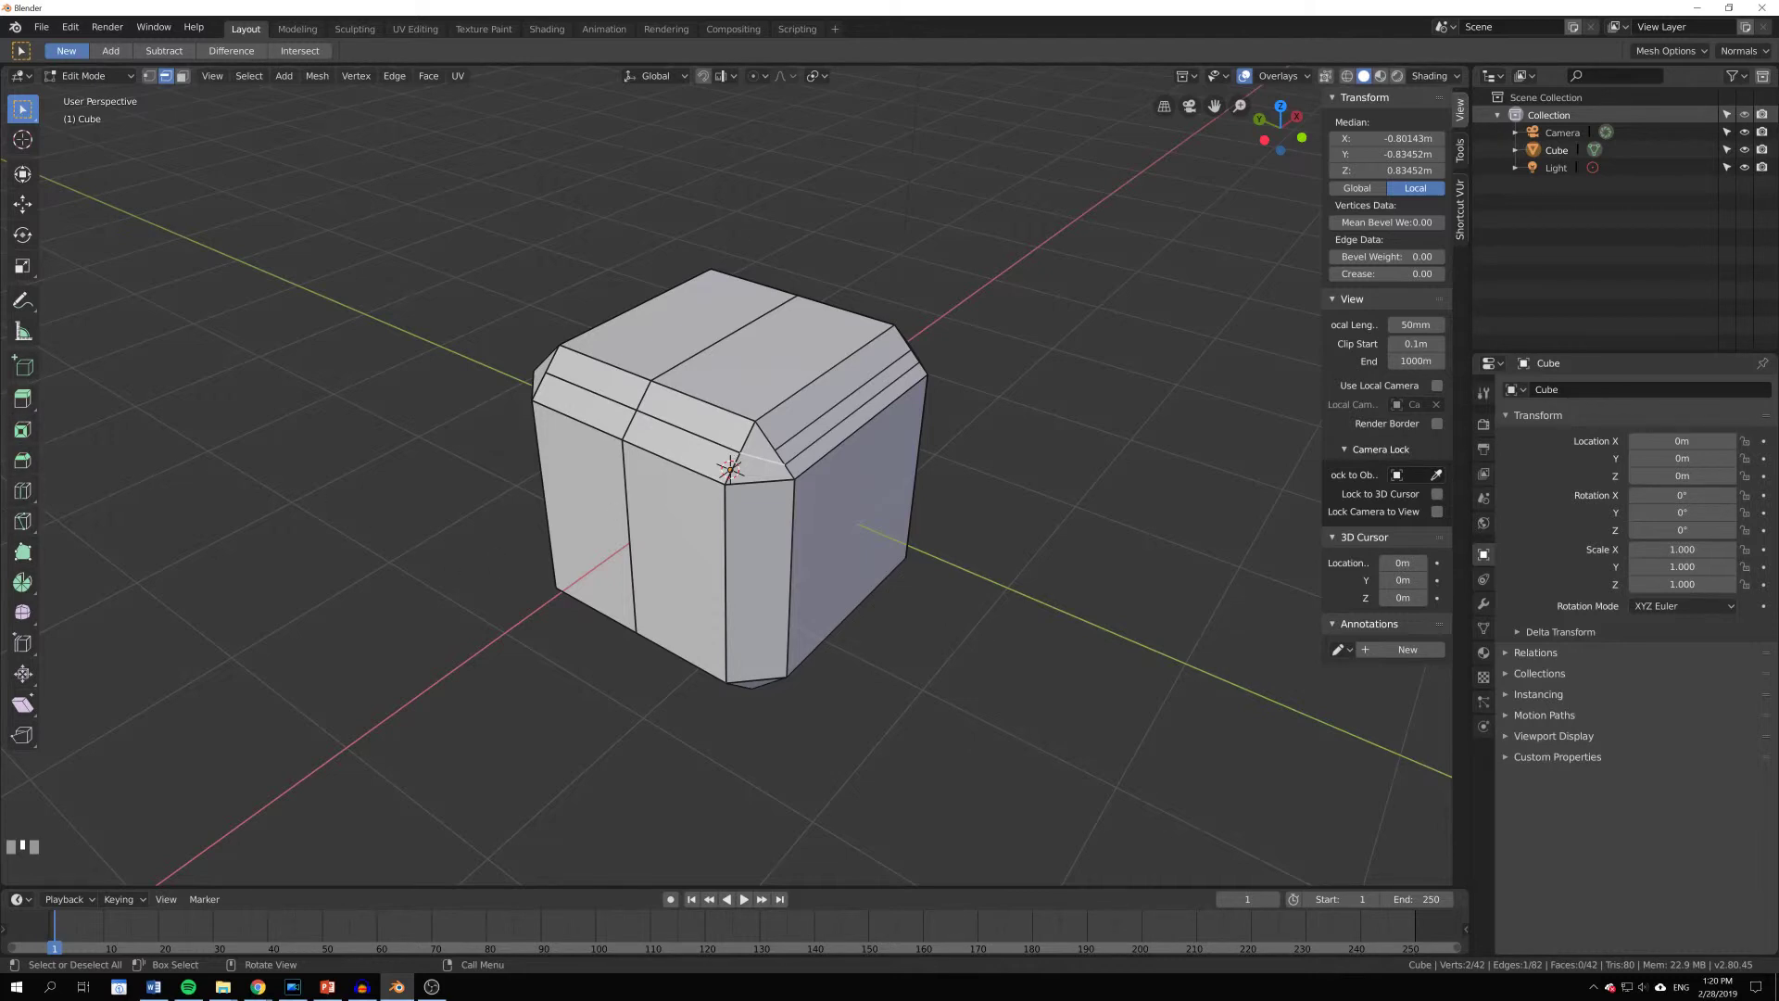
Step: Delete the cut cube in Object Mode and add a new cube mesh in its place
click(23, 461)
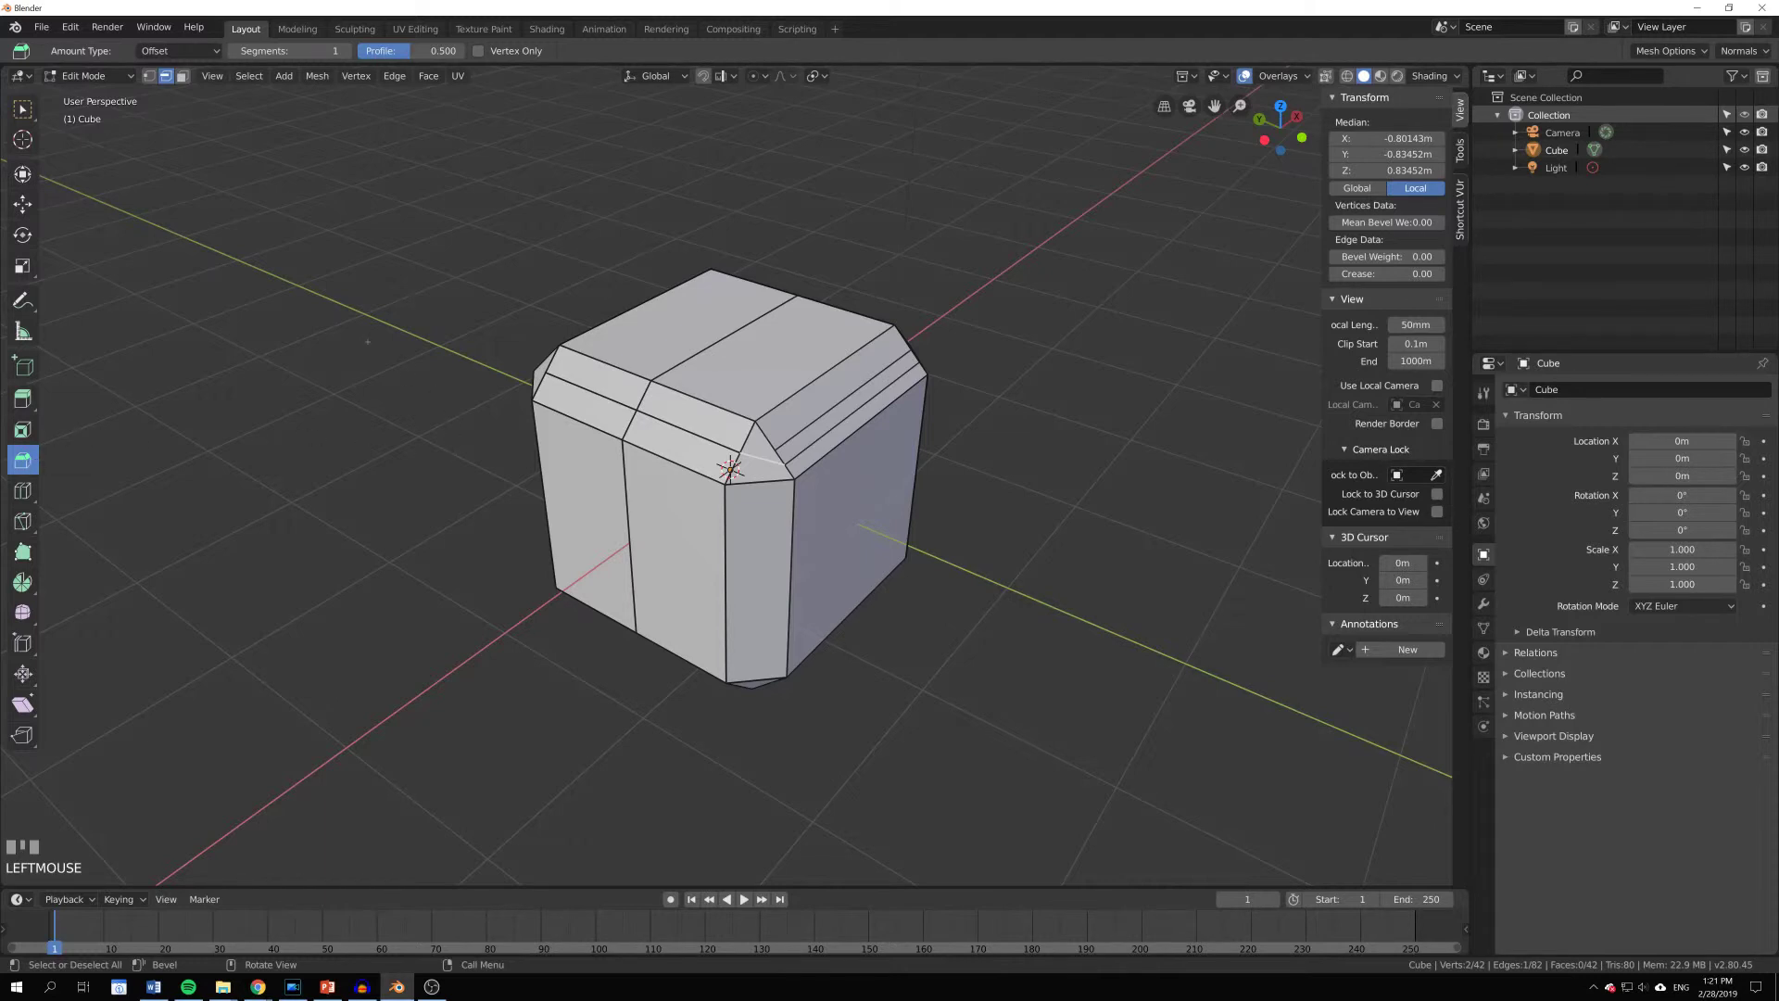
key(Tab)
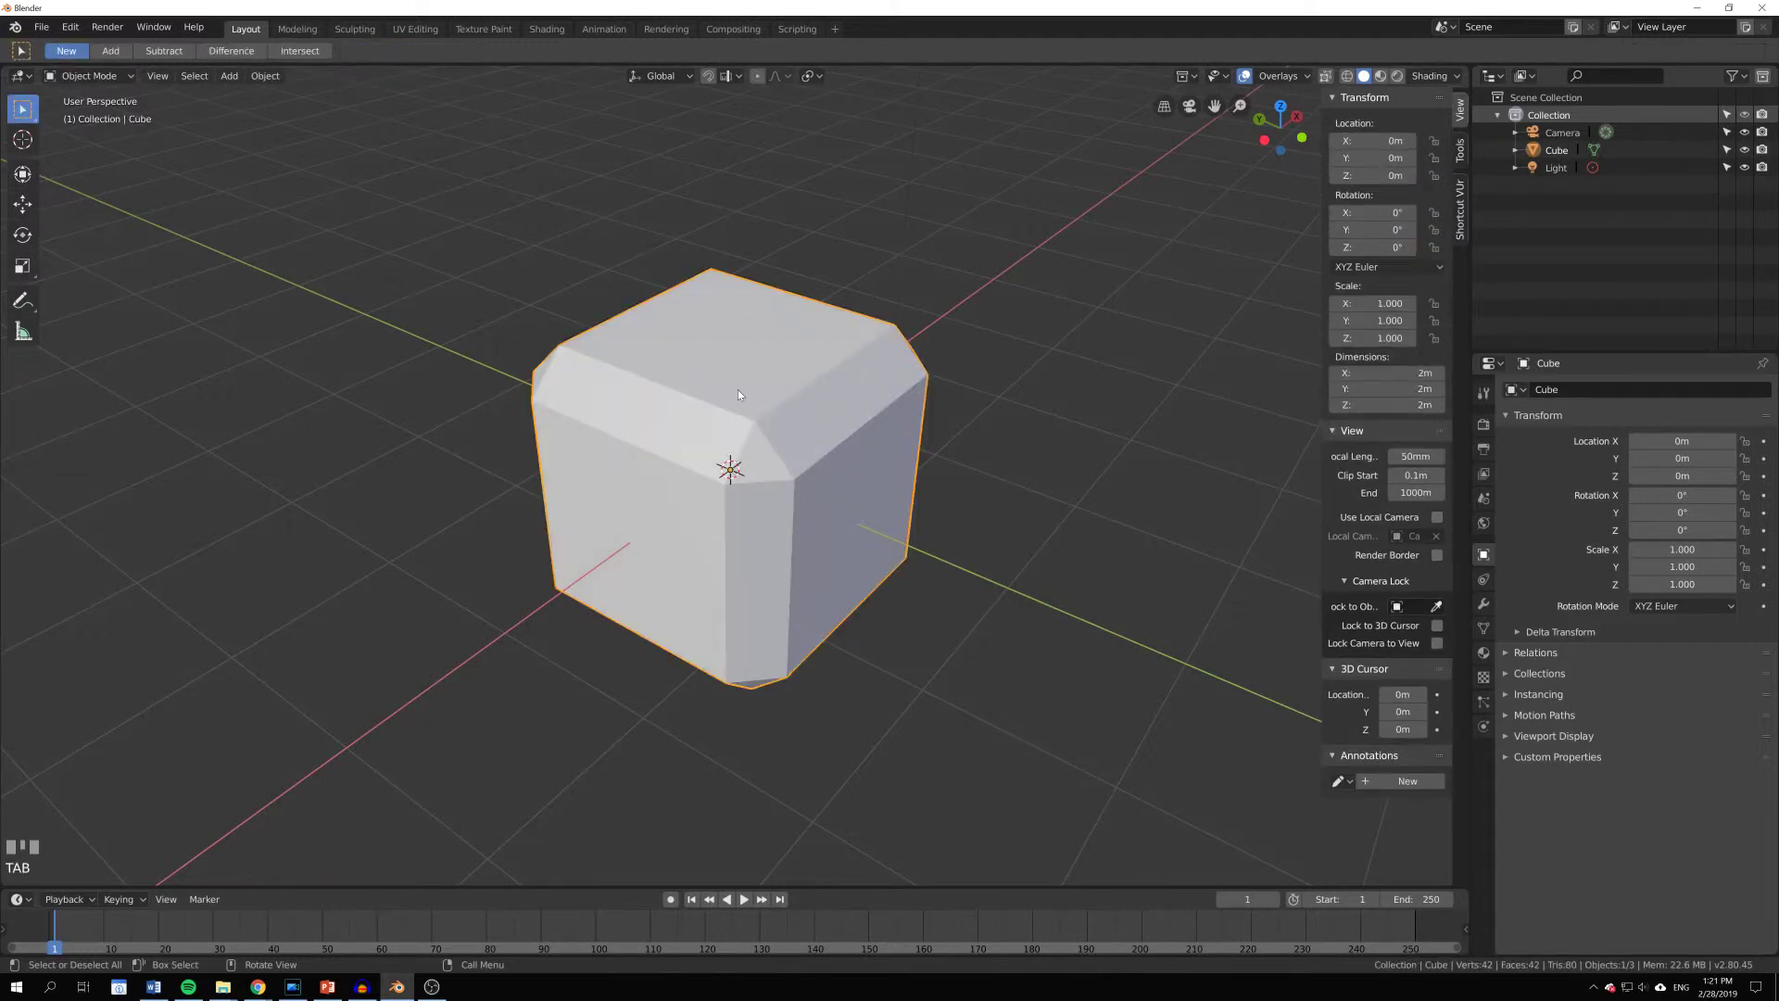
key(x)
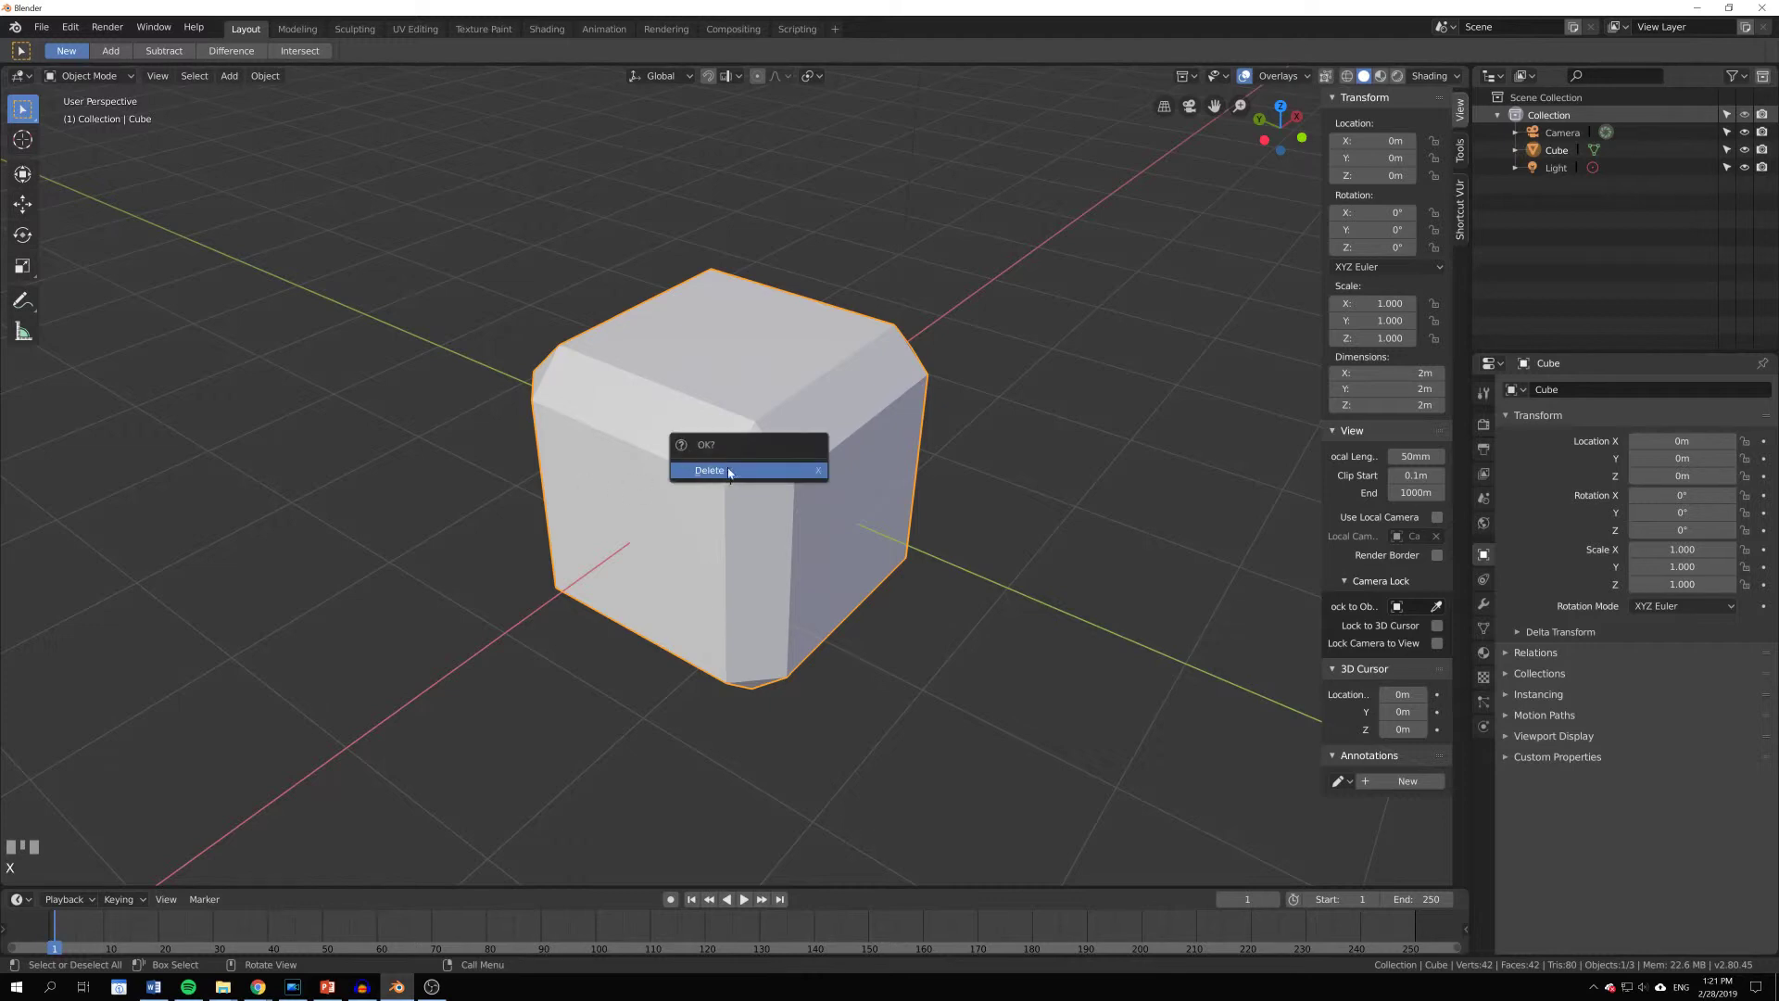
click(707, 475)
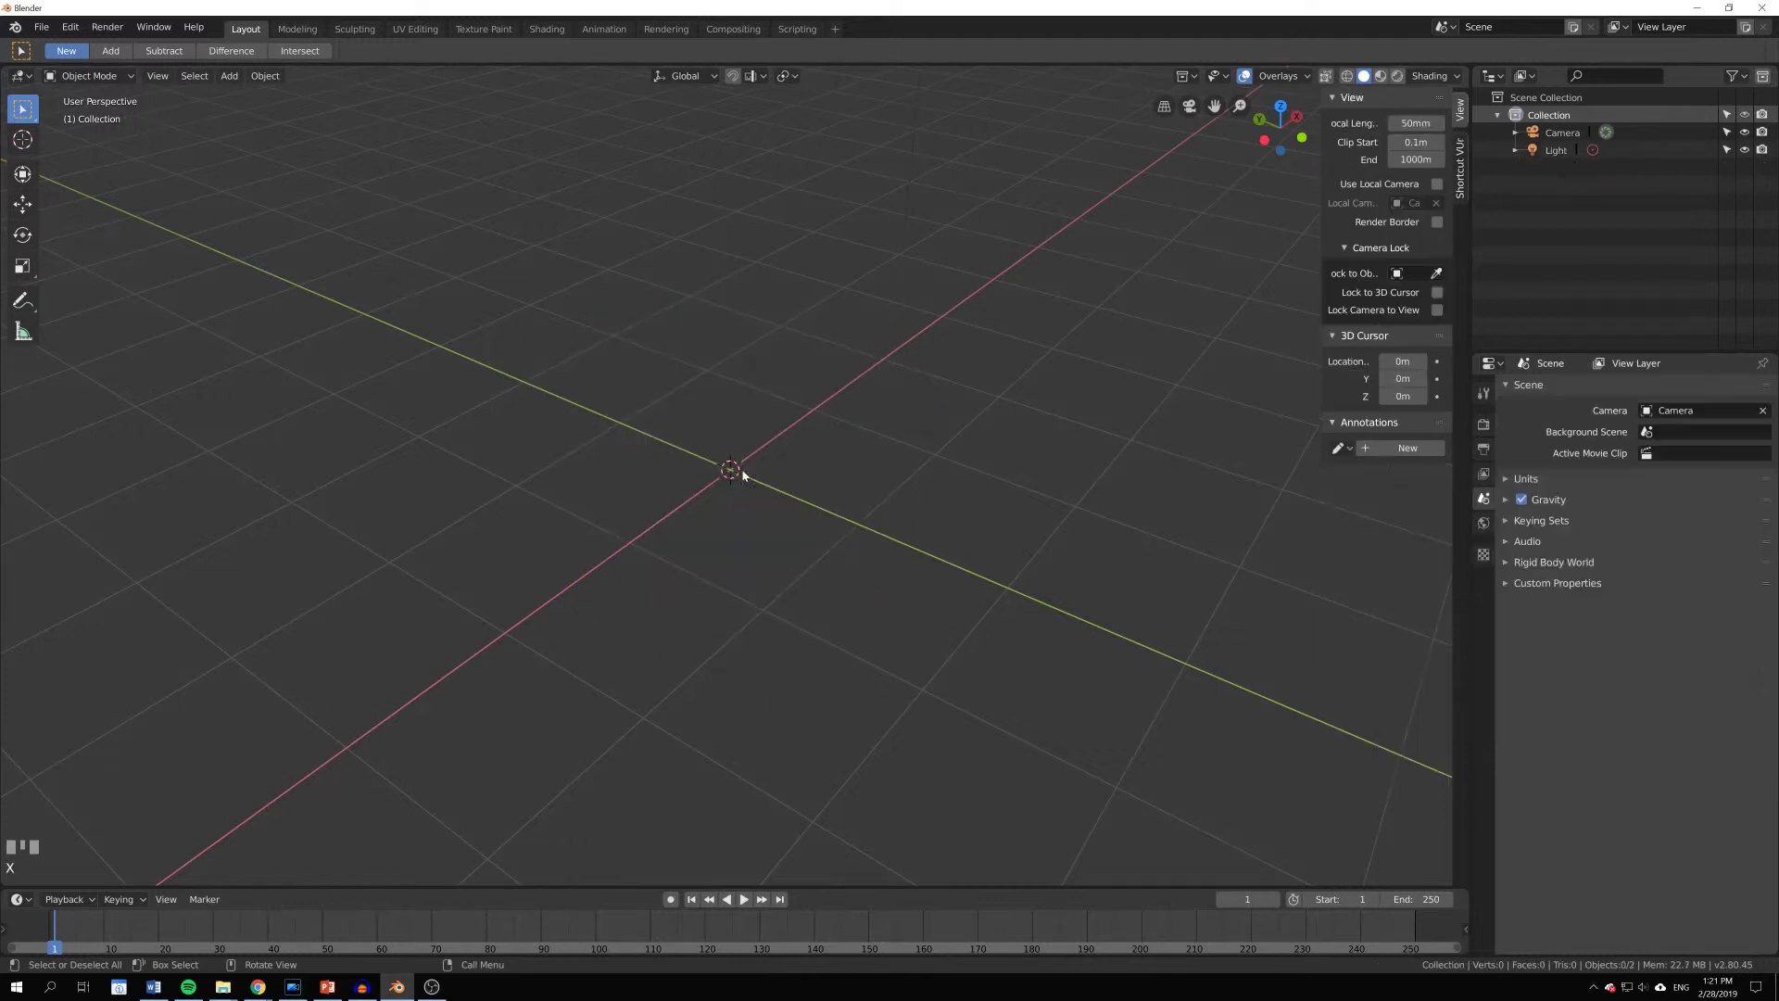
key(shift+a)
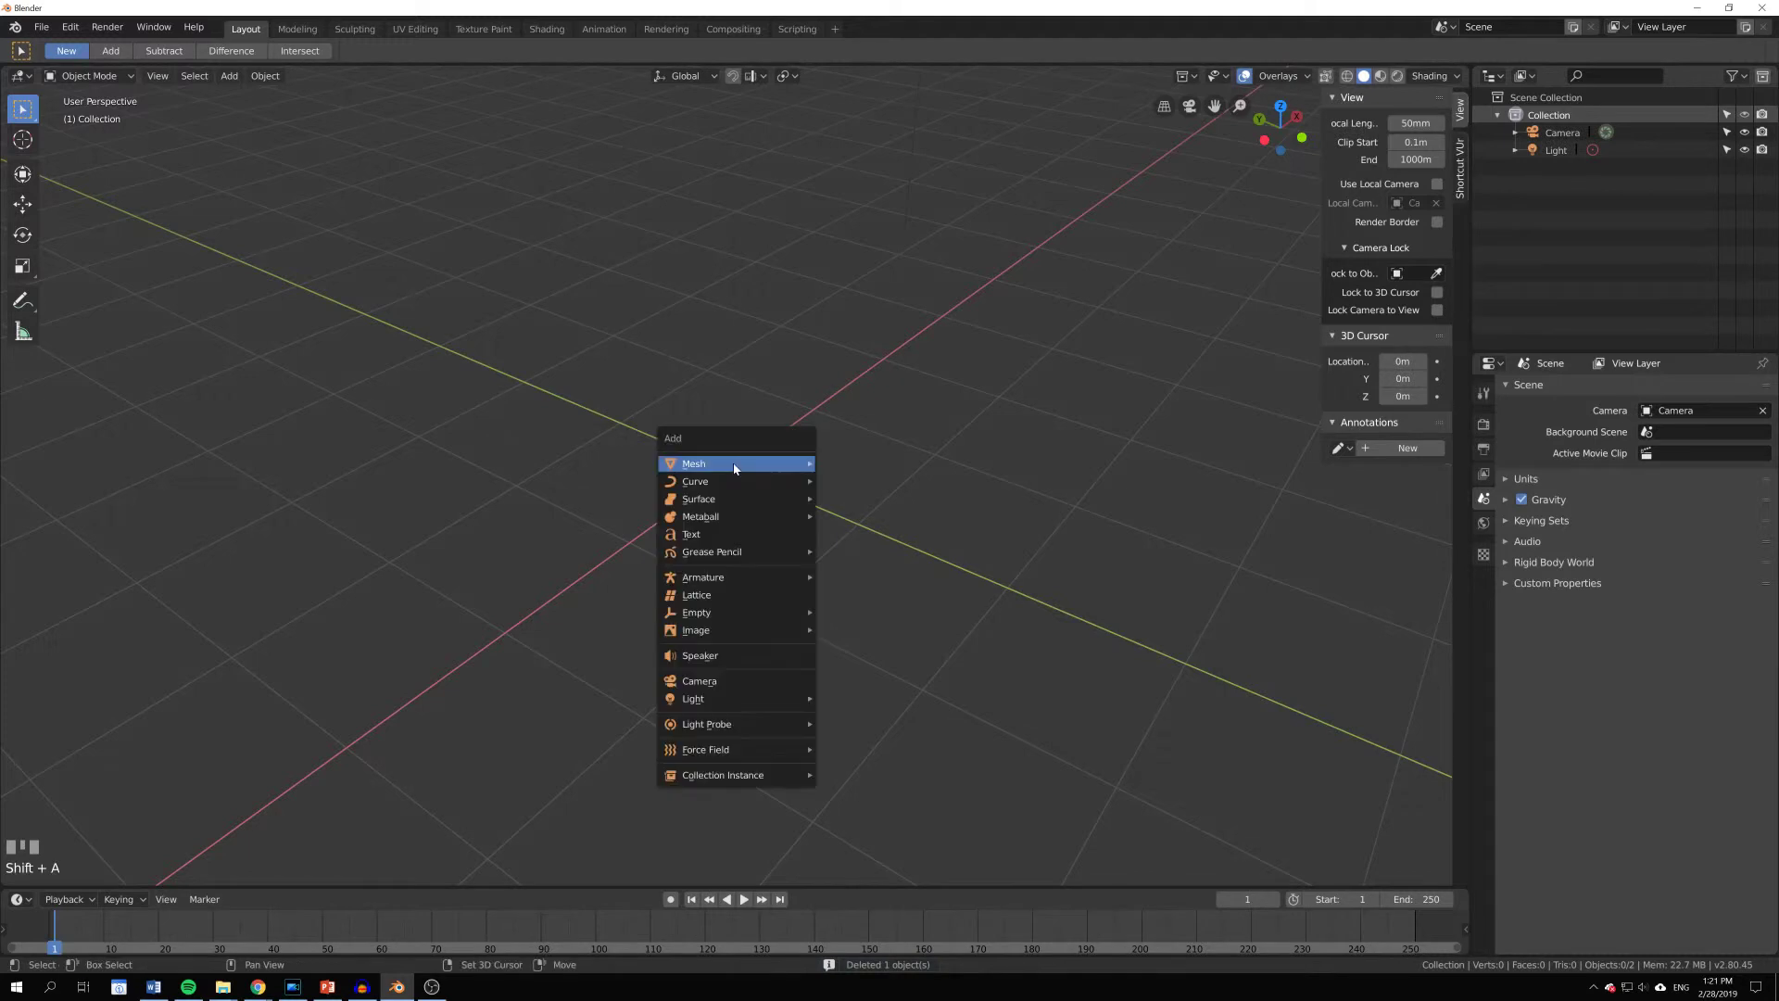
mouse_move(734, 464)
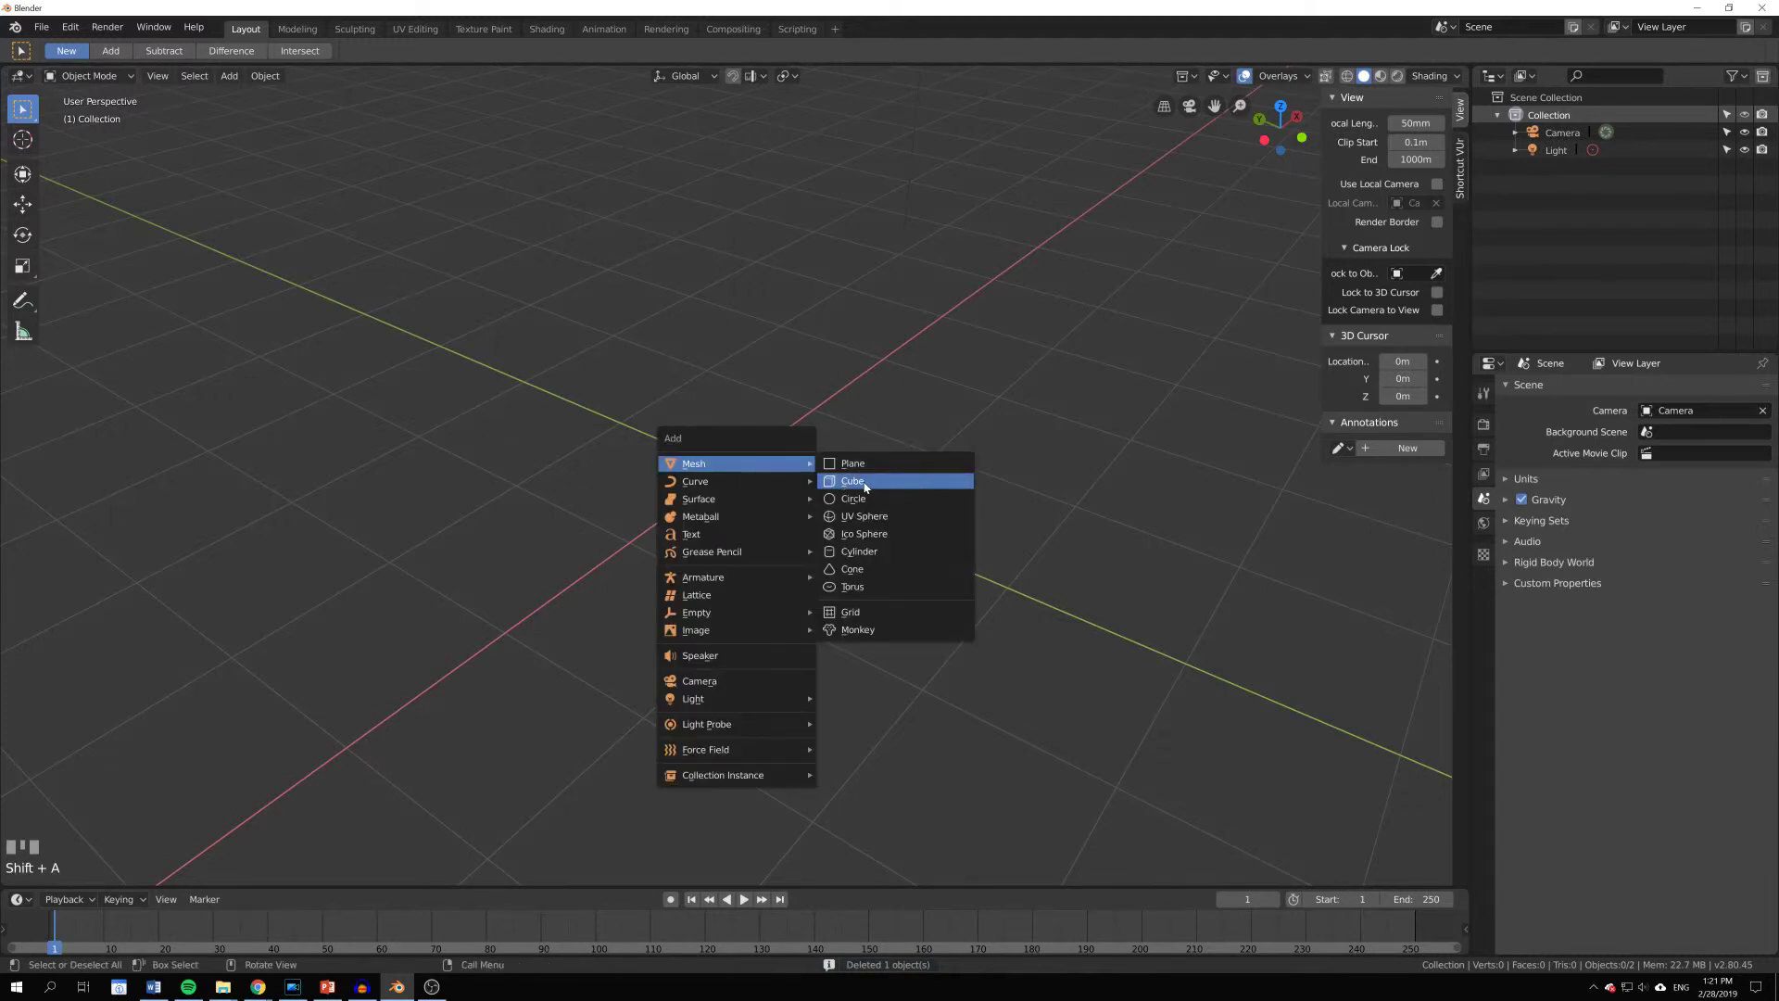
click(865, 482)
middle_drag(1023, 503, 1005, 497)
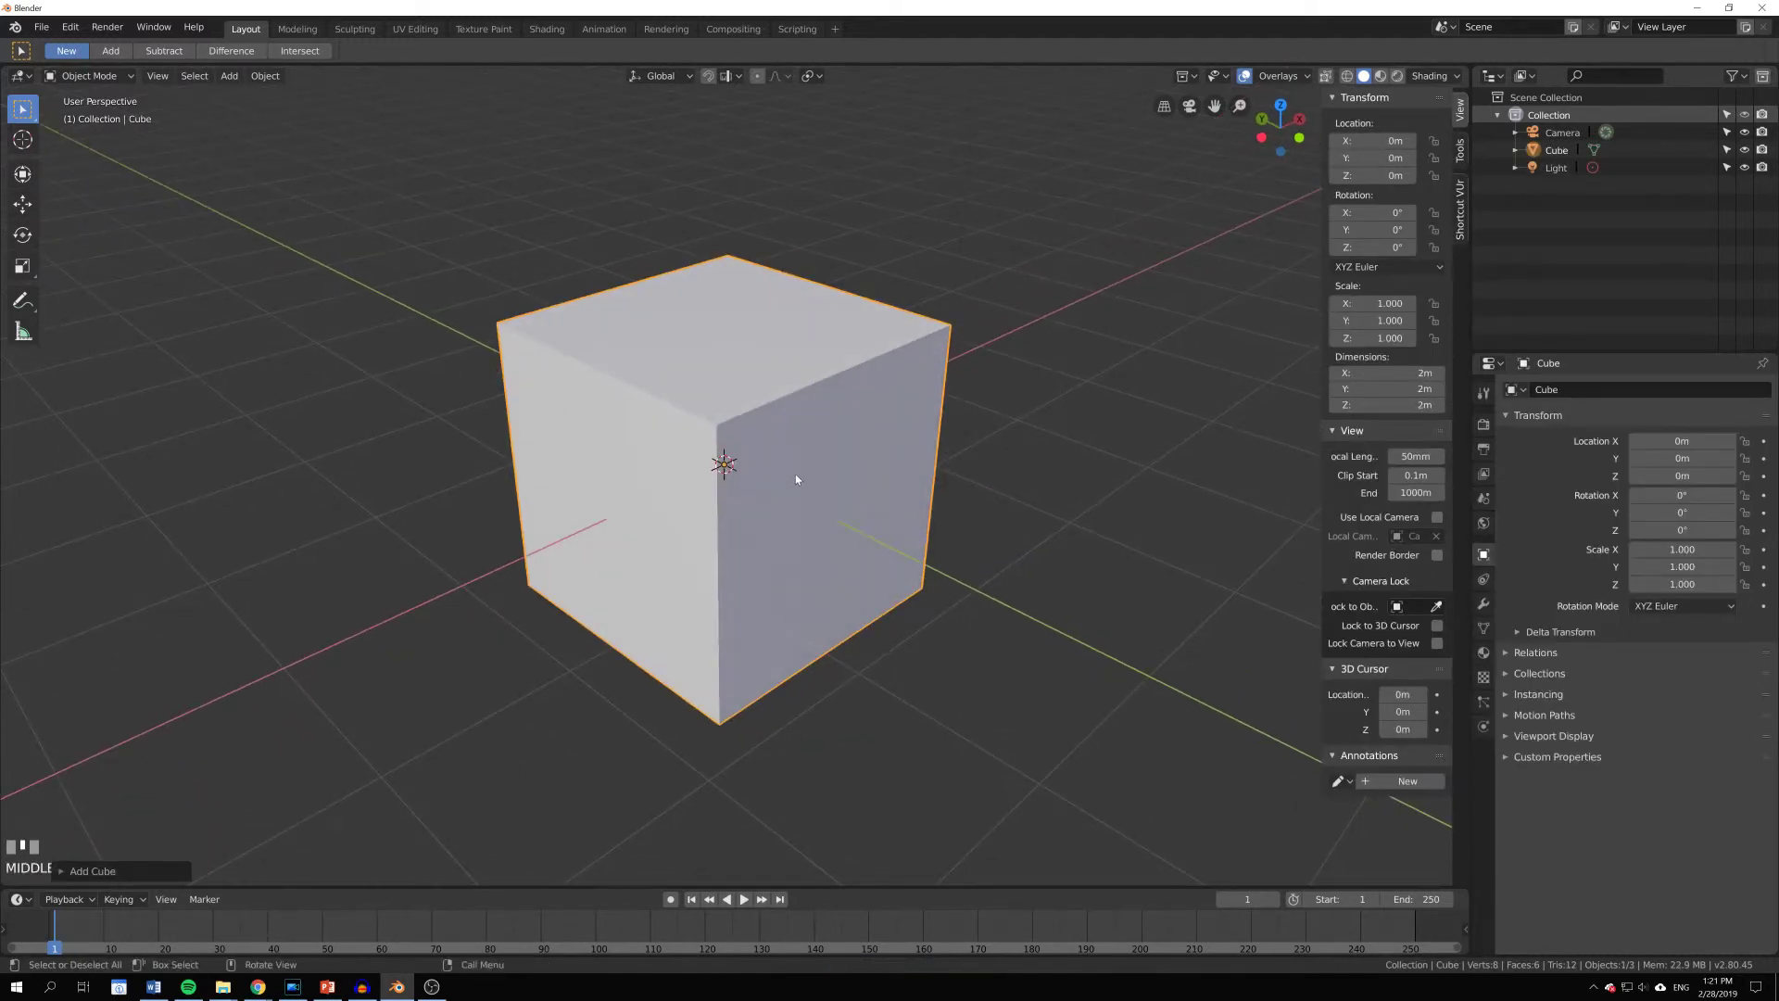
Step: Bevel all edges of the new cube narrowly with eight segments and check the shape in Object Mode
key(Tab)
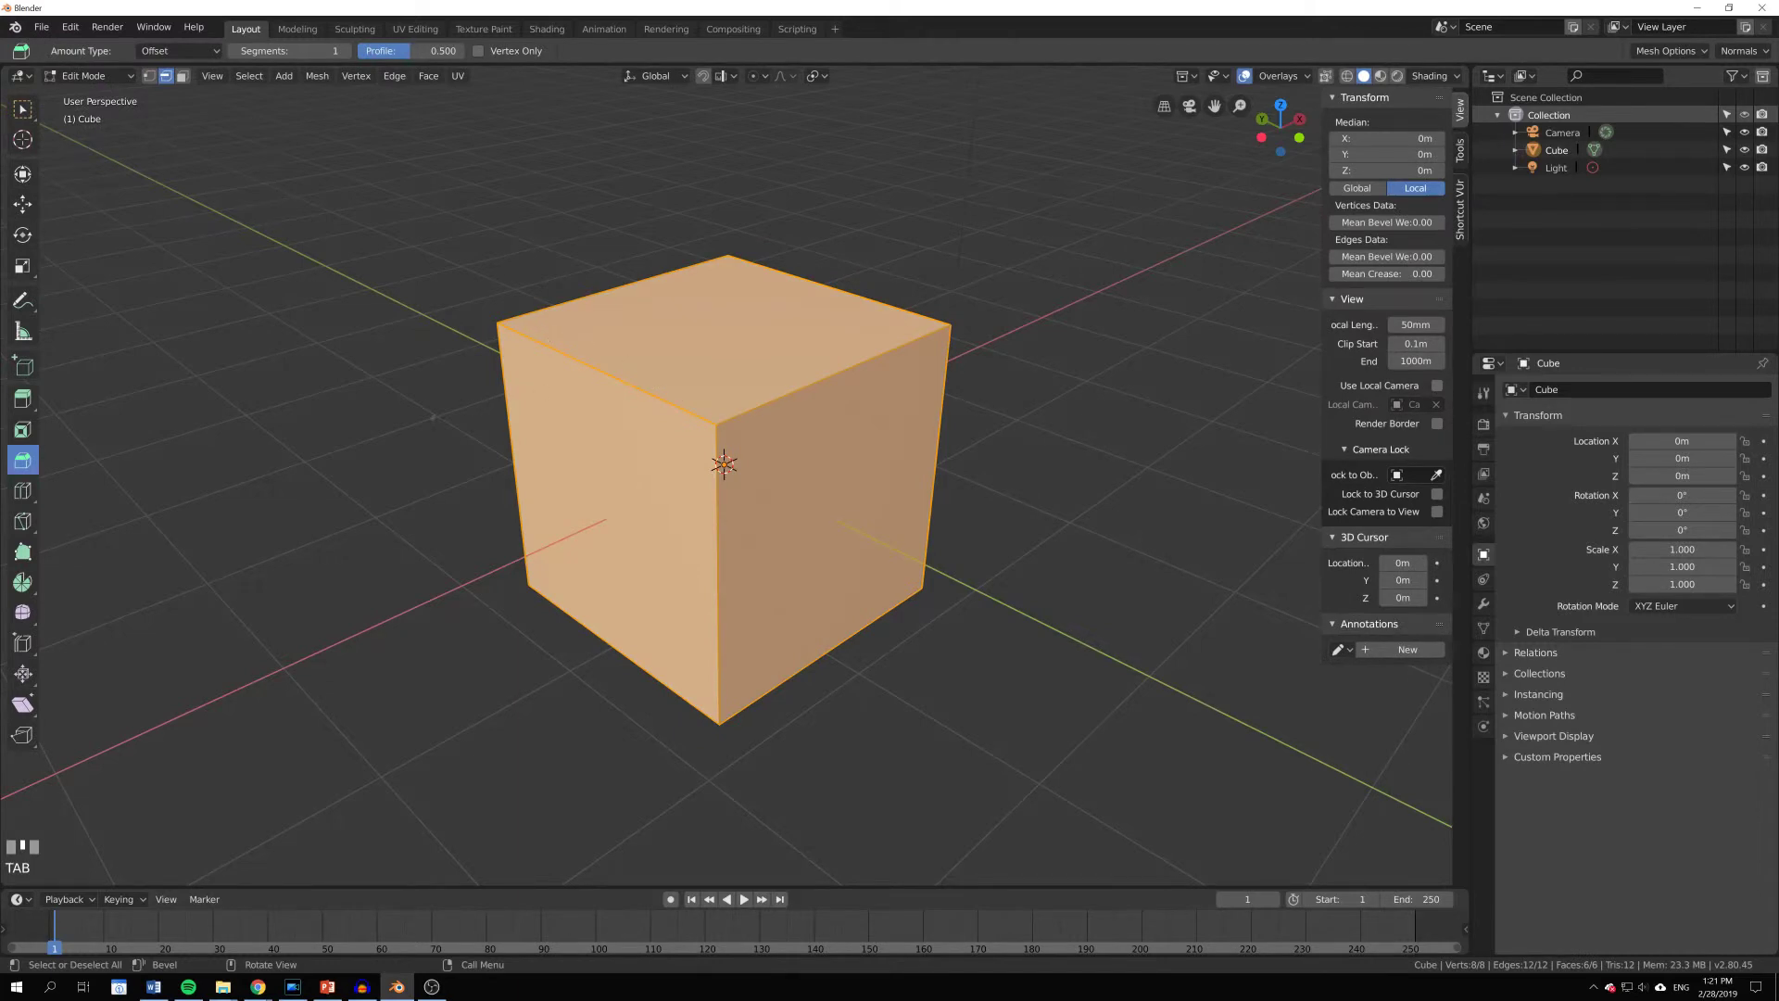
key(ctrl+b)
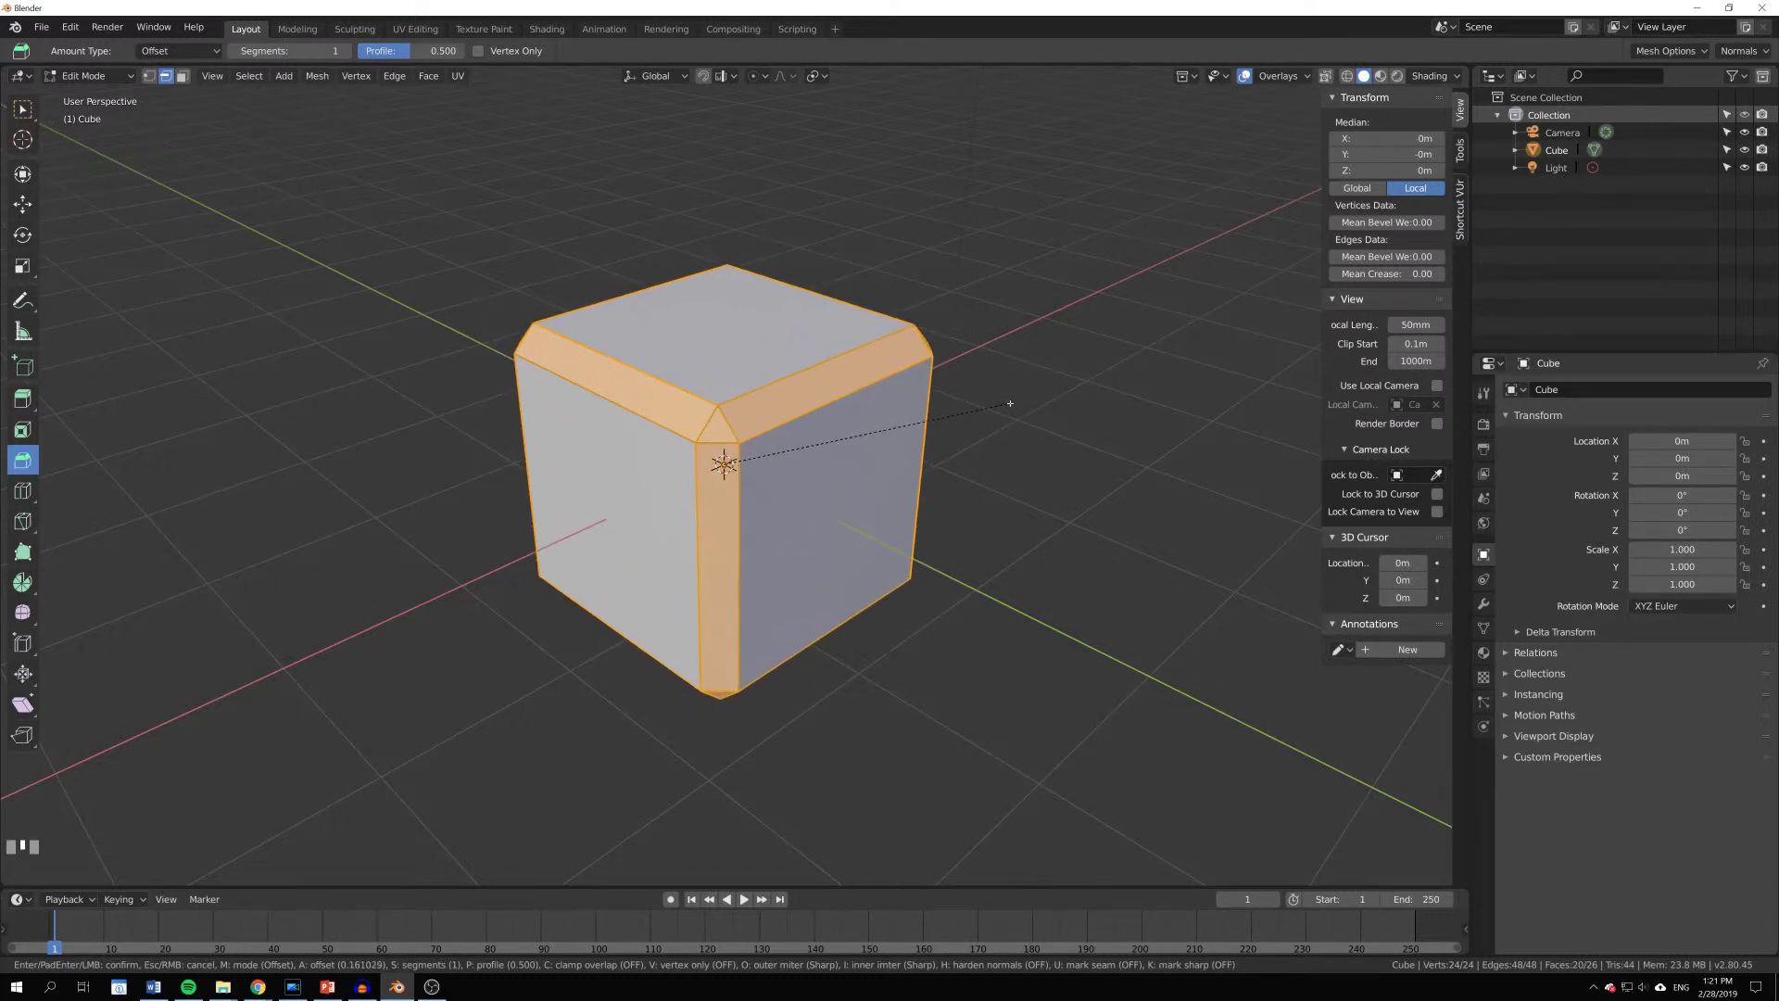
scroll(1011, 422, up, 2)
scroll(1014, 431, up, 4)
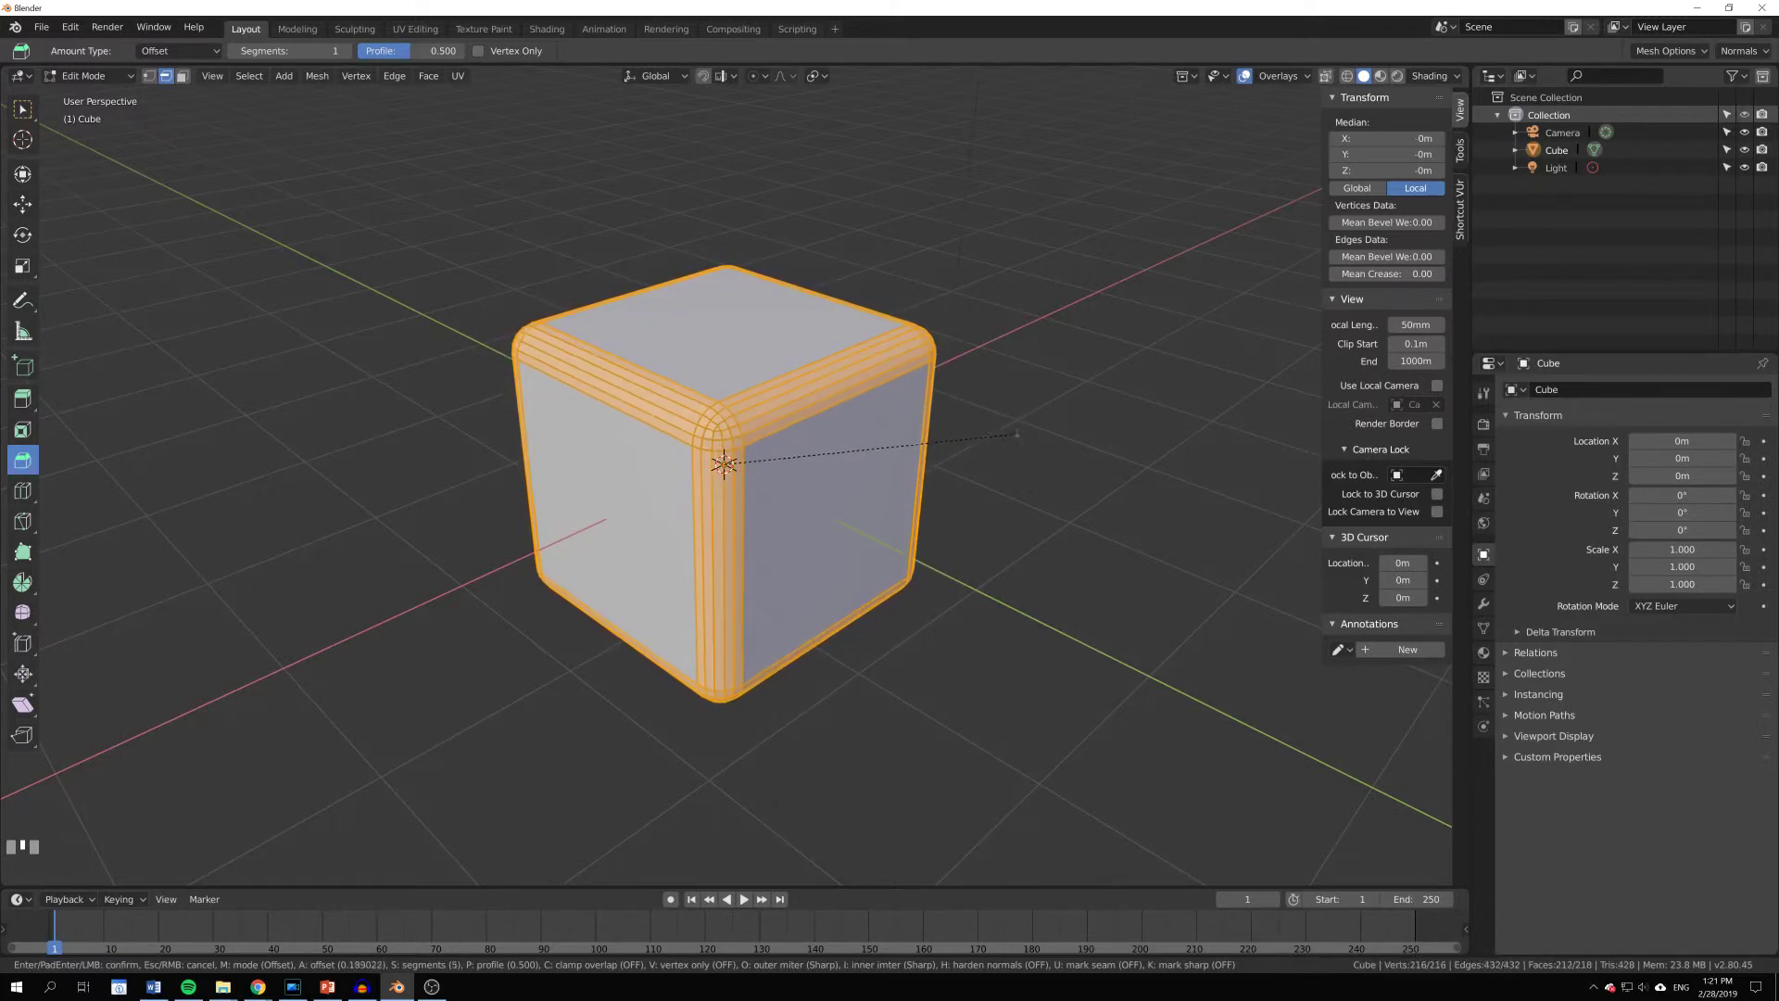
scroll(1016, 440, down, 1)
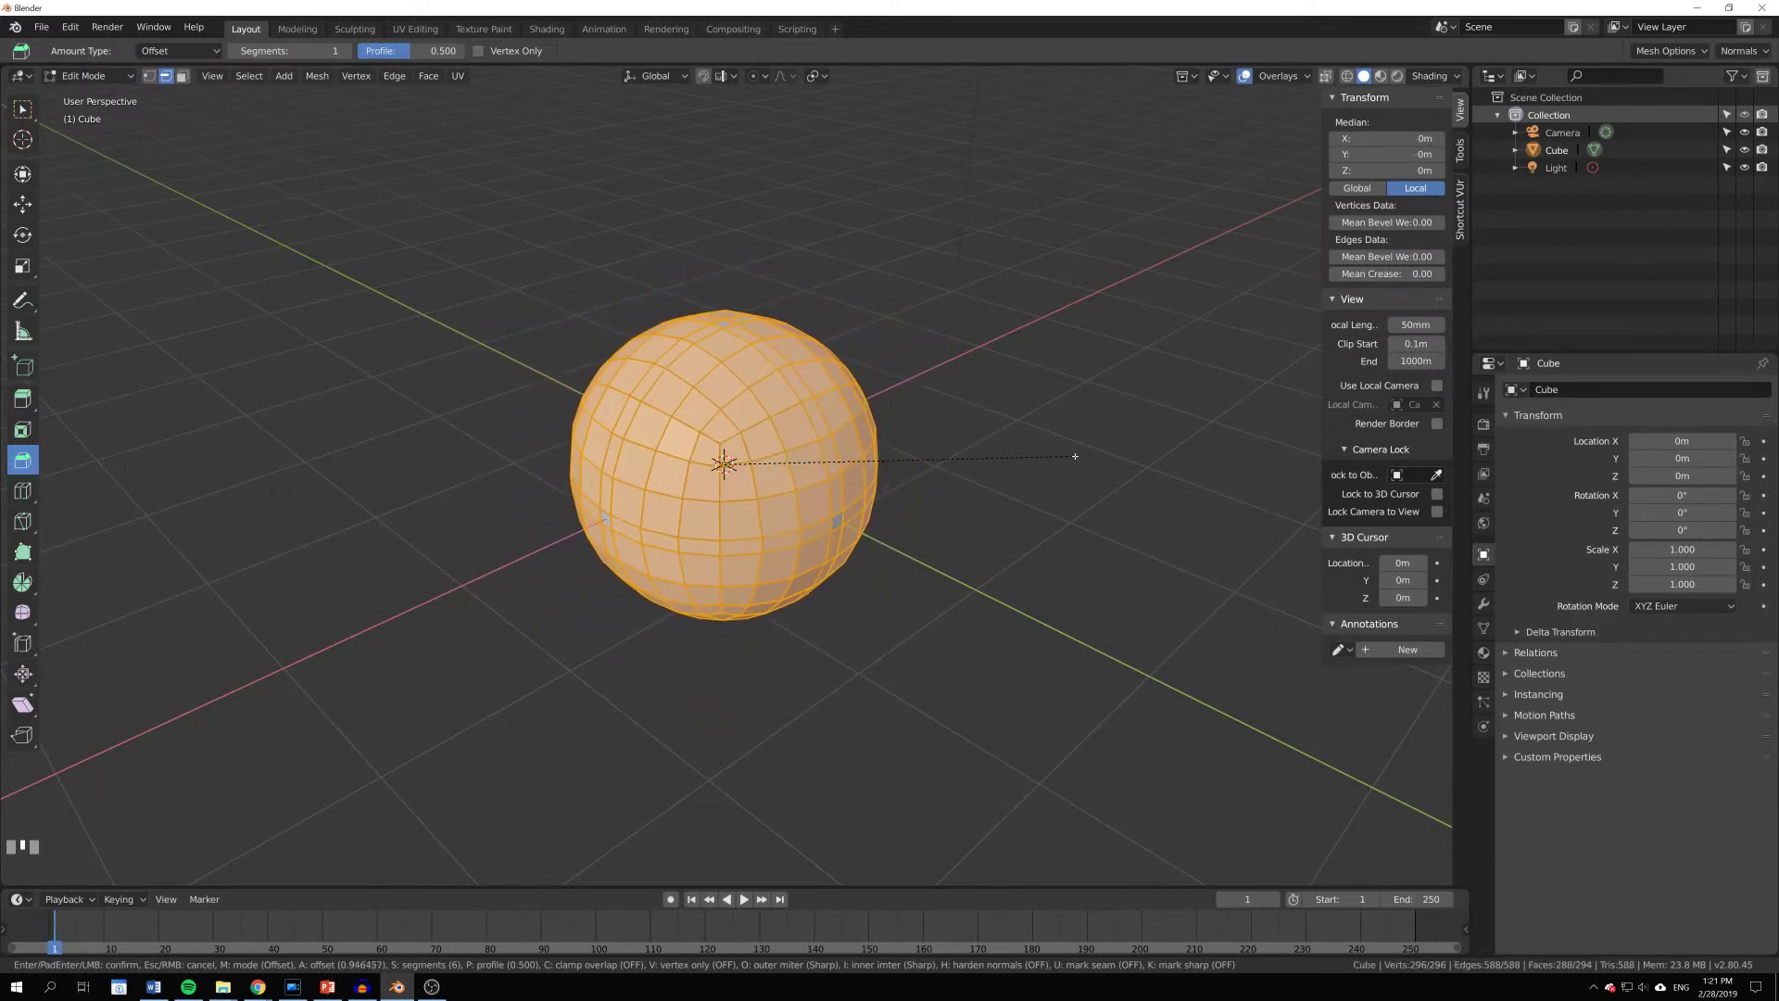
scroll(1073, 456, down, 3)
scroll(1070, 456, up, 5)
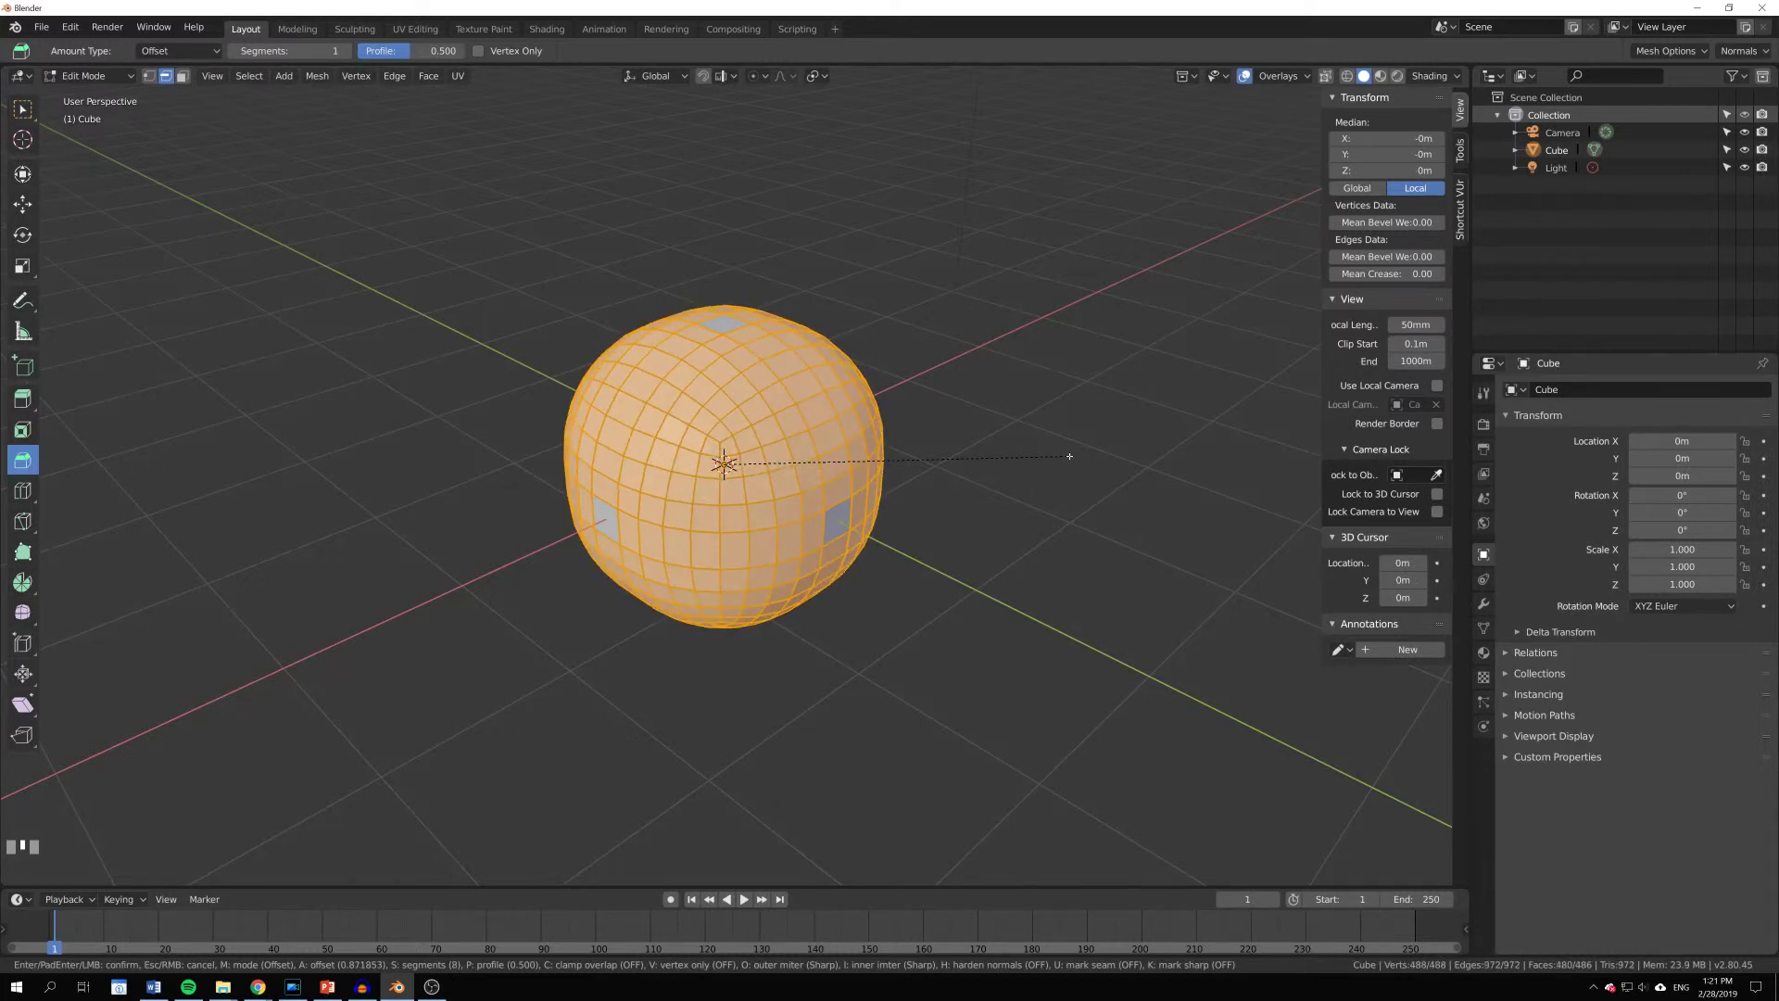
click(1011, 450)
middle_drag(663, 464, 788, 466)
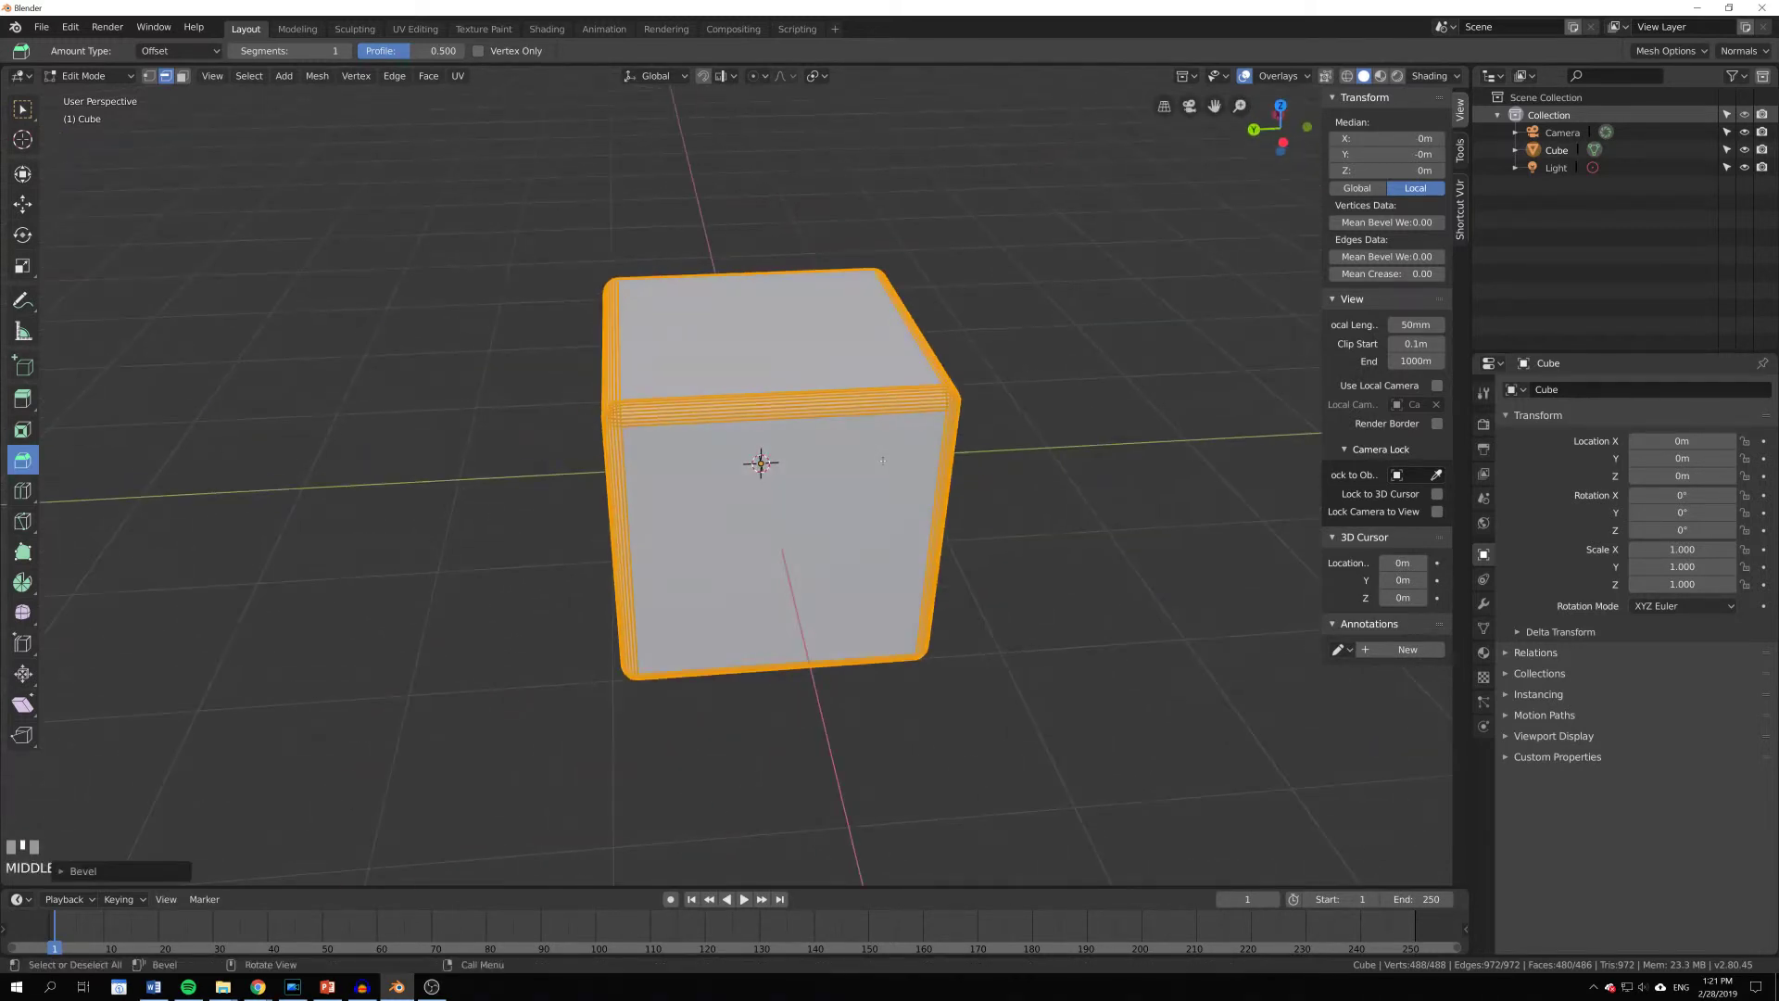
key(Tab)
key(Tab)
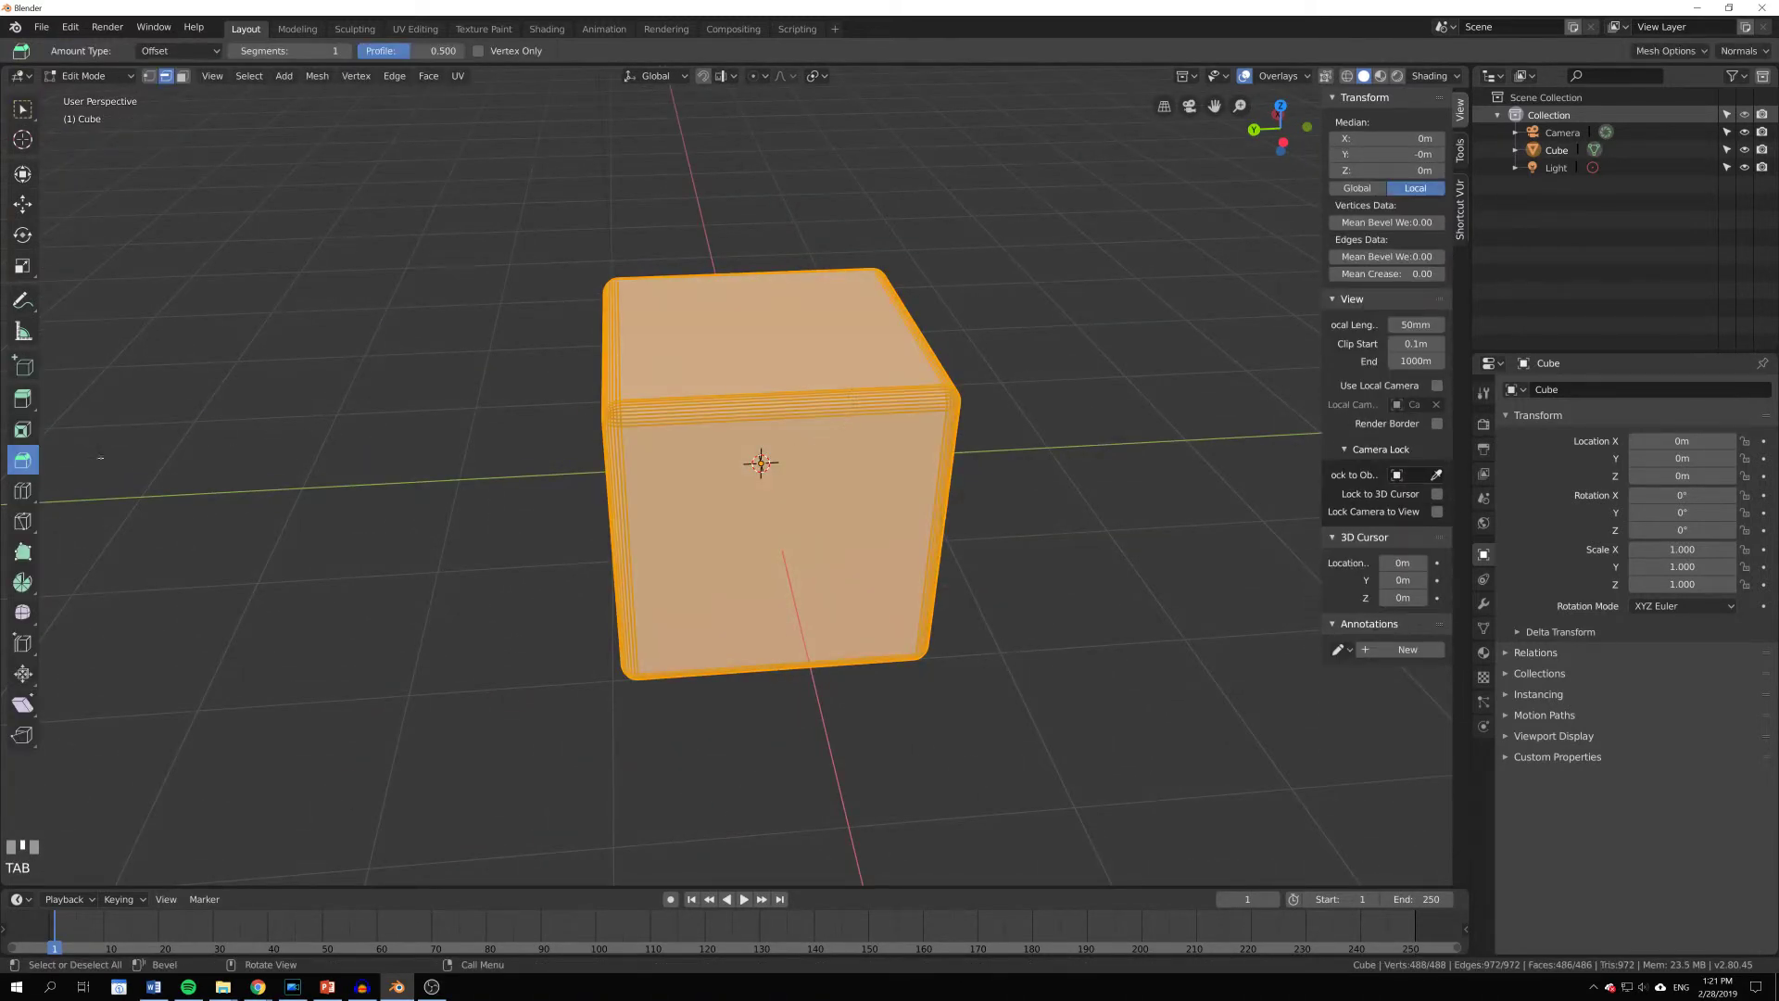
Step: Deselect the mesh and add a single vertical loop cut centred on the bevelled cube
click(1060, 585)
middle_drag(1059, 585, 1002, 565)
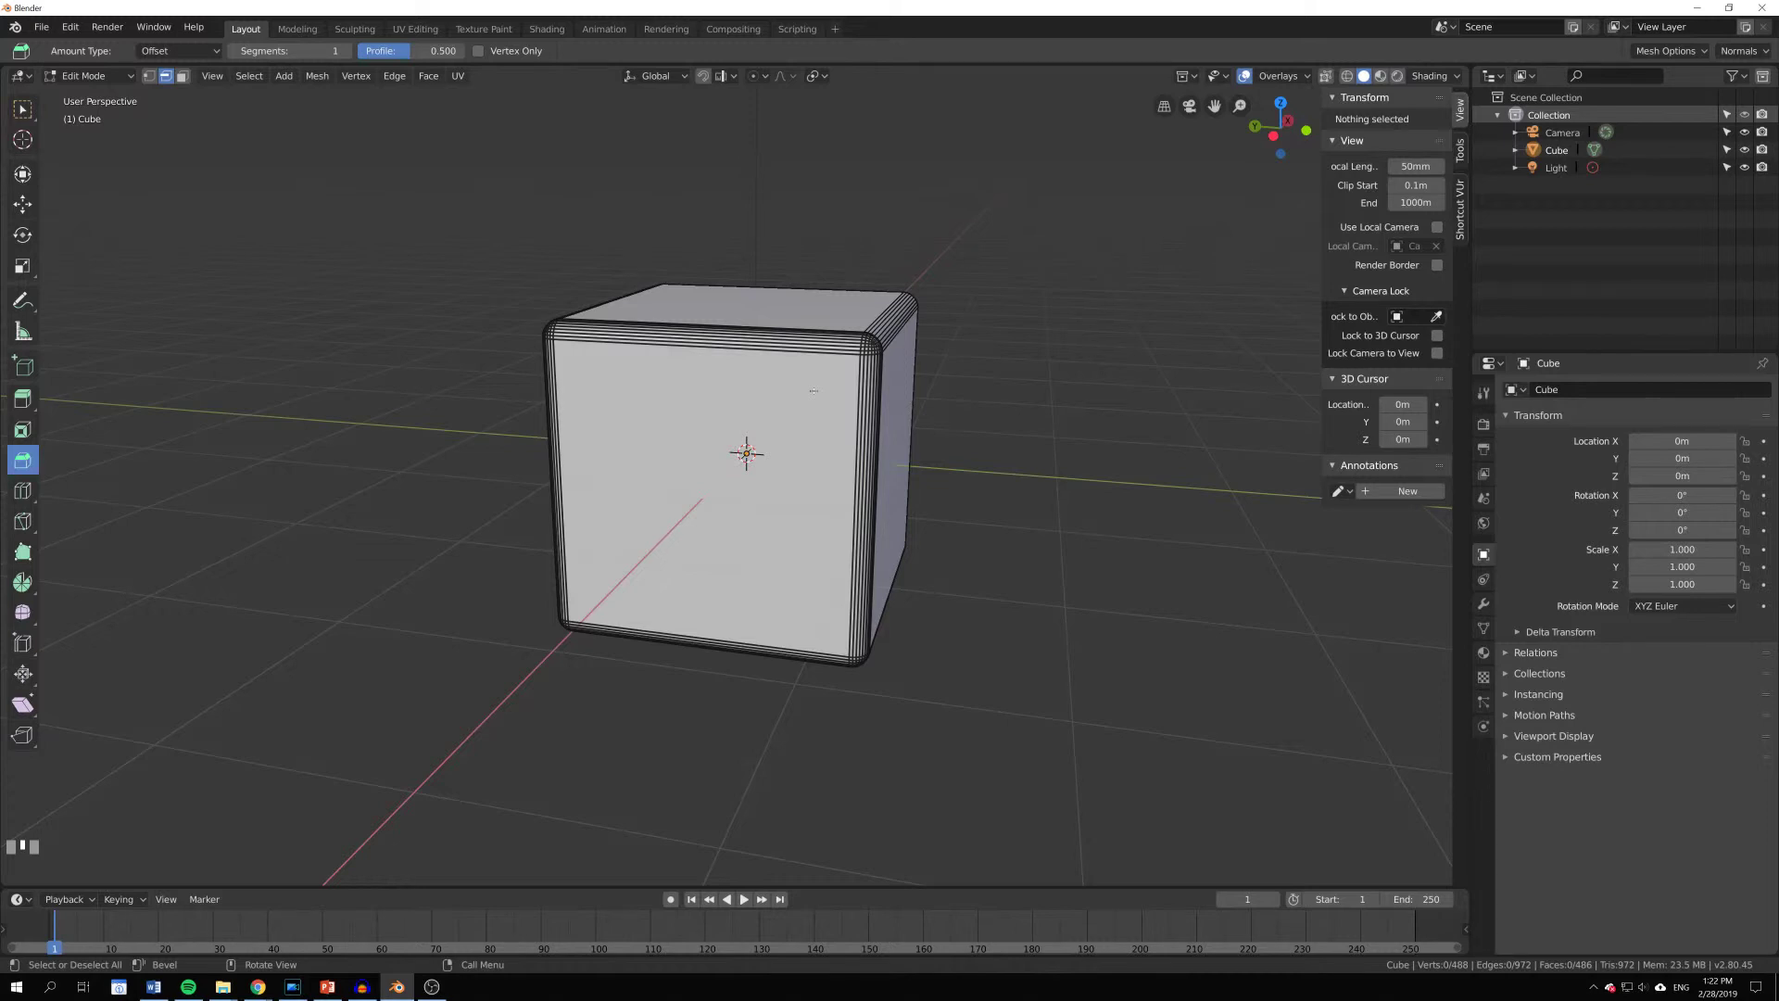
key(ctrl+r)
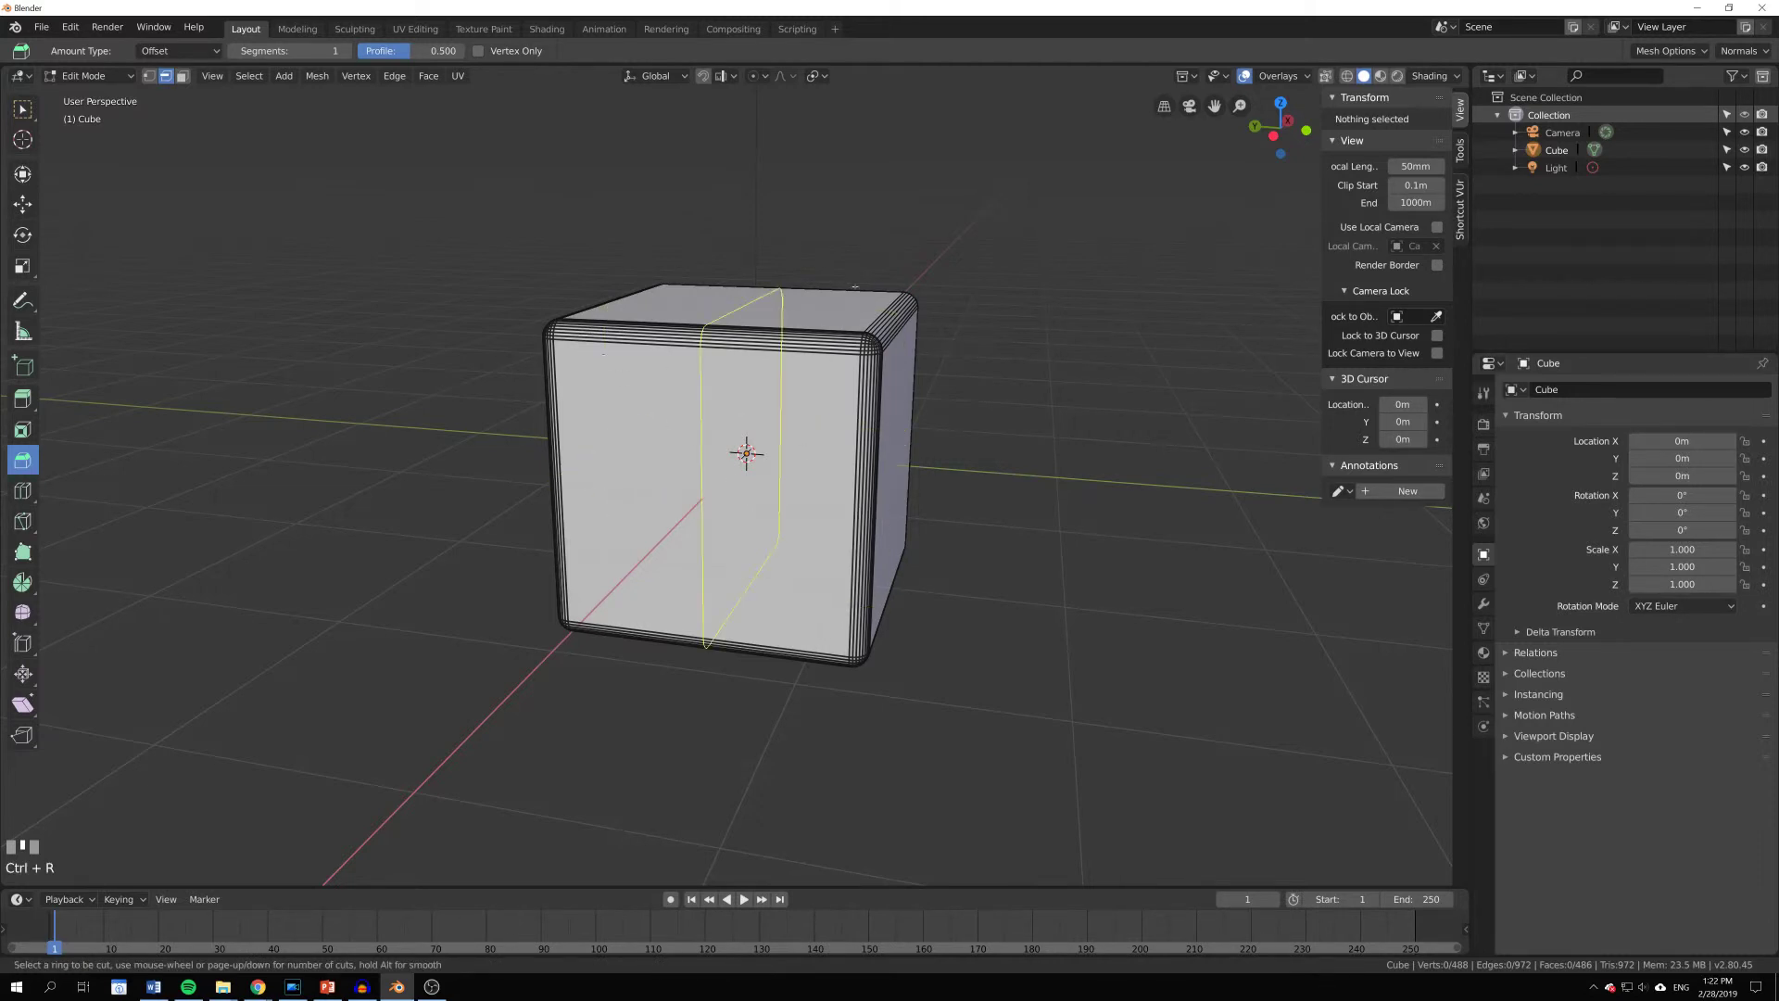
click(740, 315)
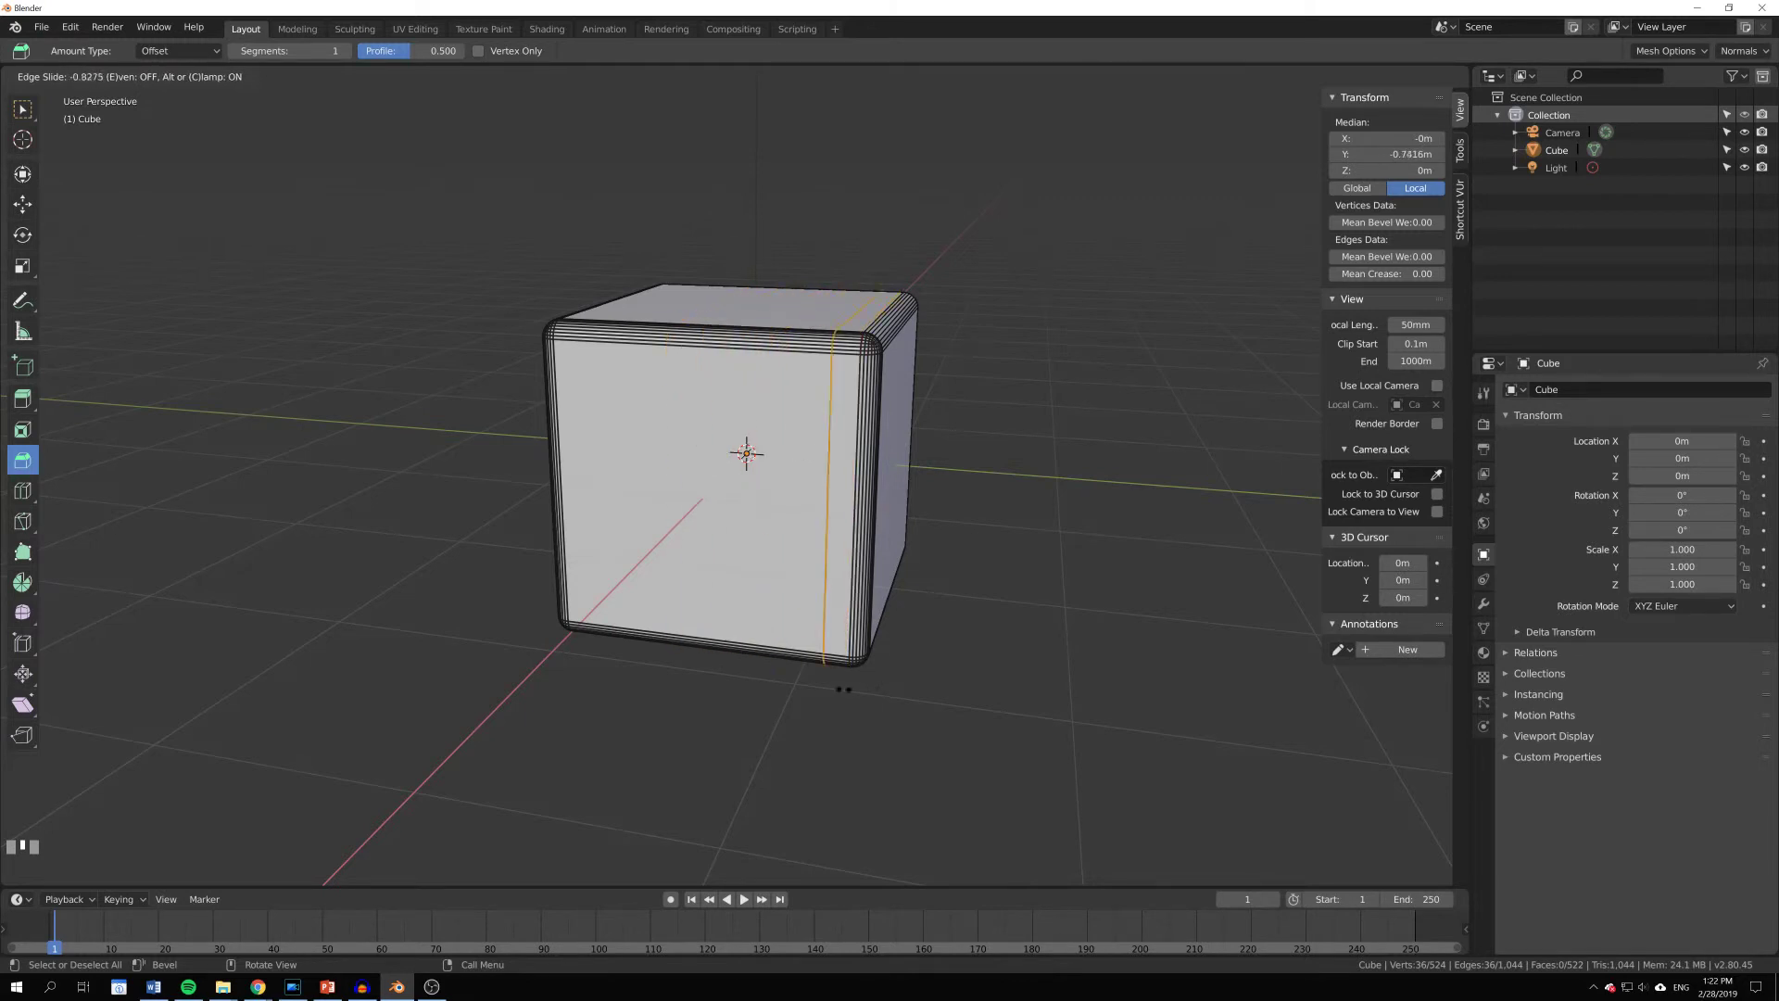
right_click(617, 570)
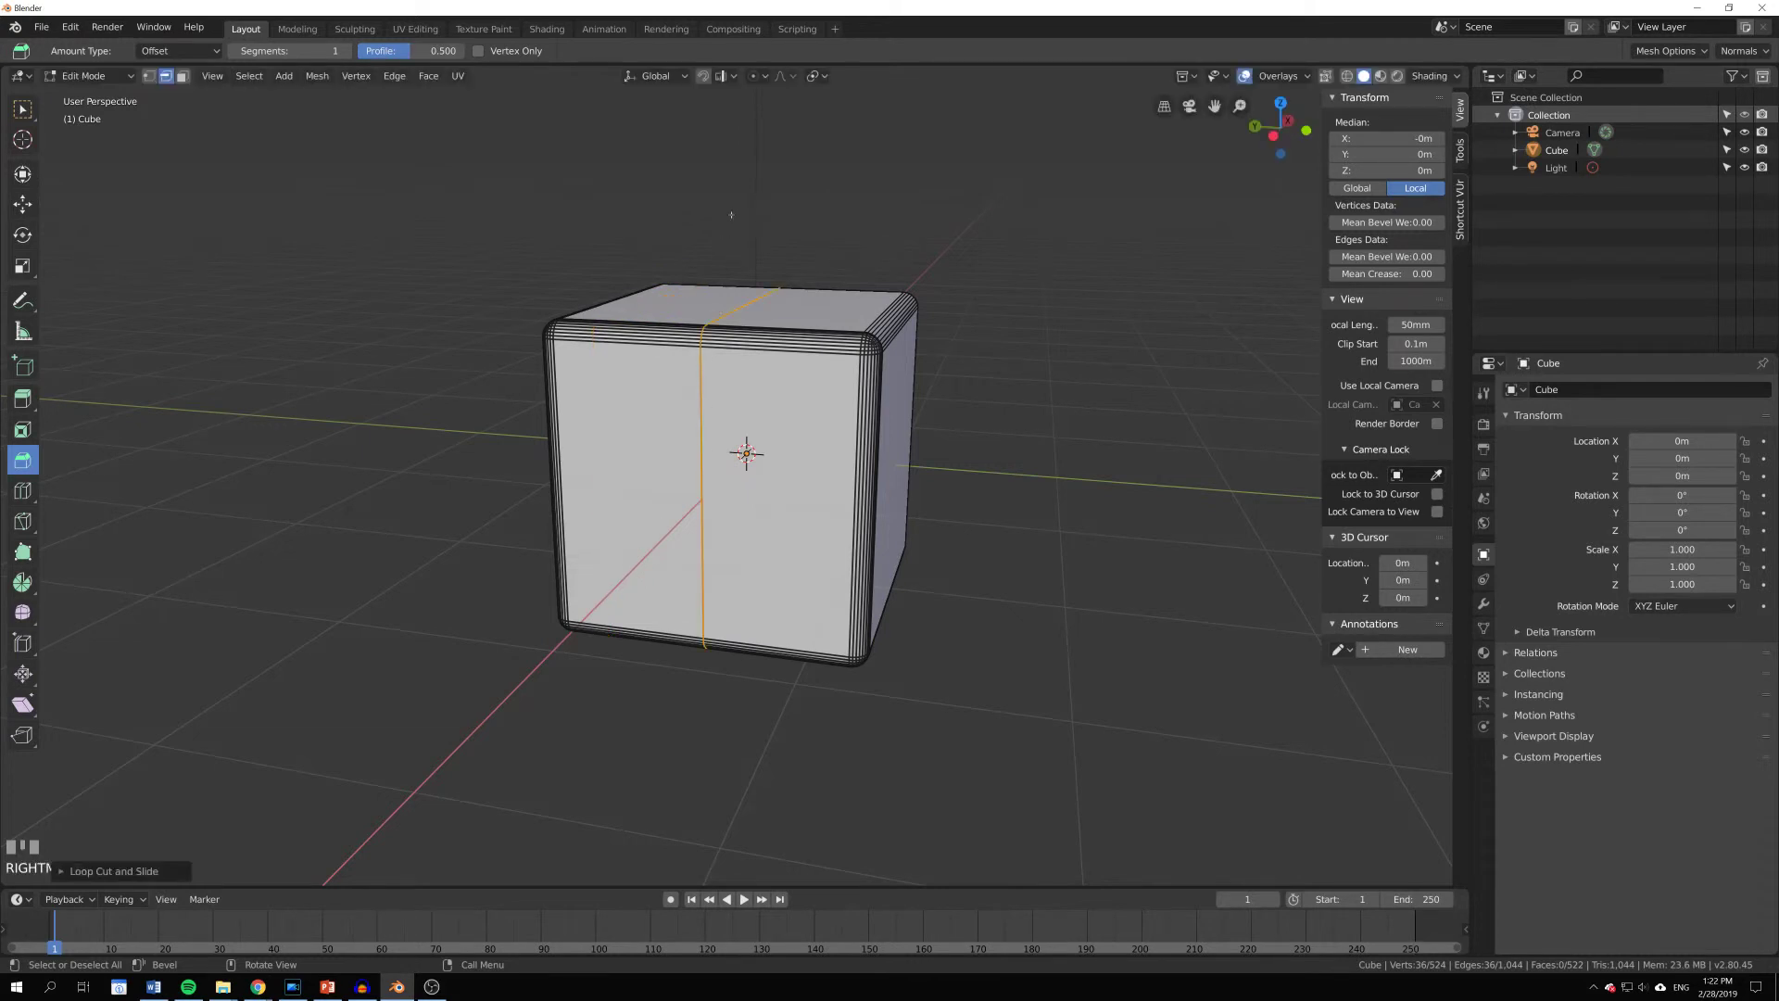
Step: Bevel the cube's central vertical edge loop with two segments, spreading it about halfway toward the rounded edges on each side
middle_drag(733, 383, 751, 402)
middle_drag(730, 291, 729, 238)
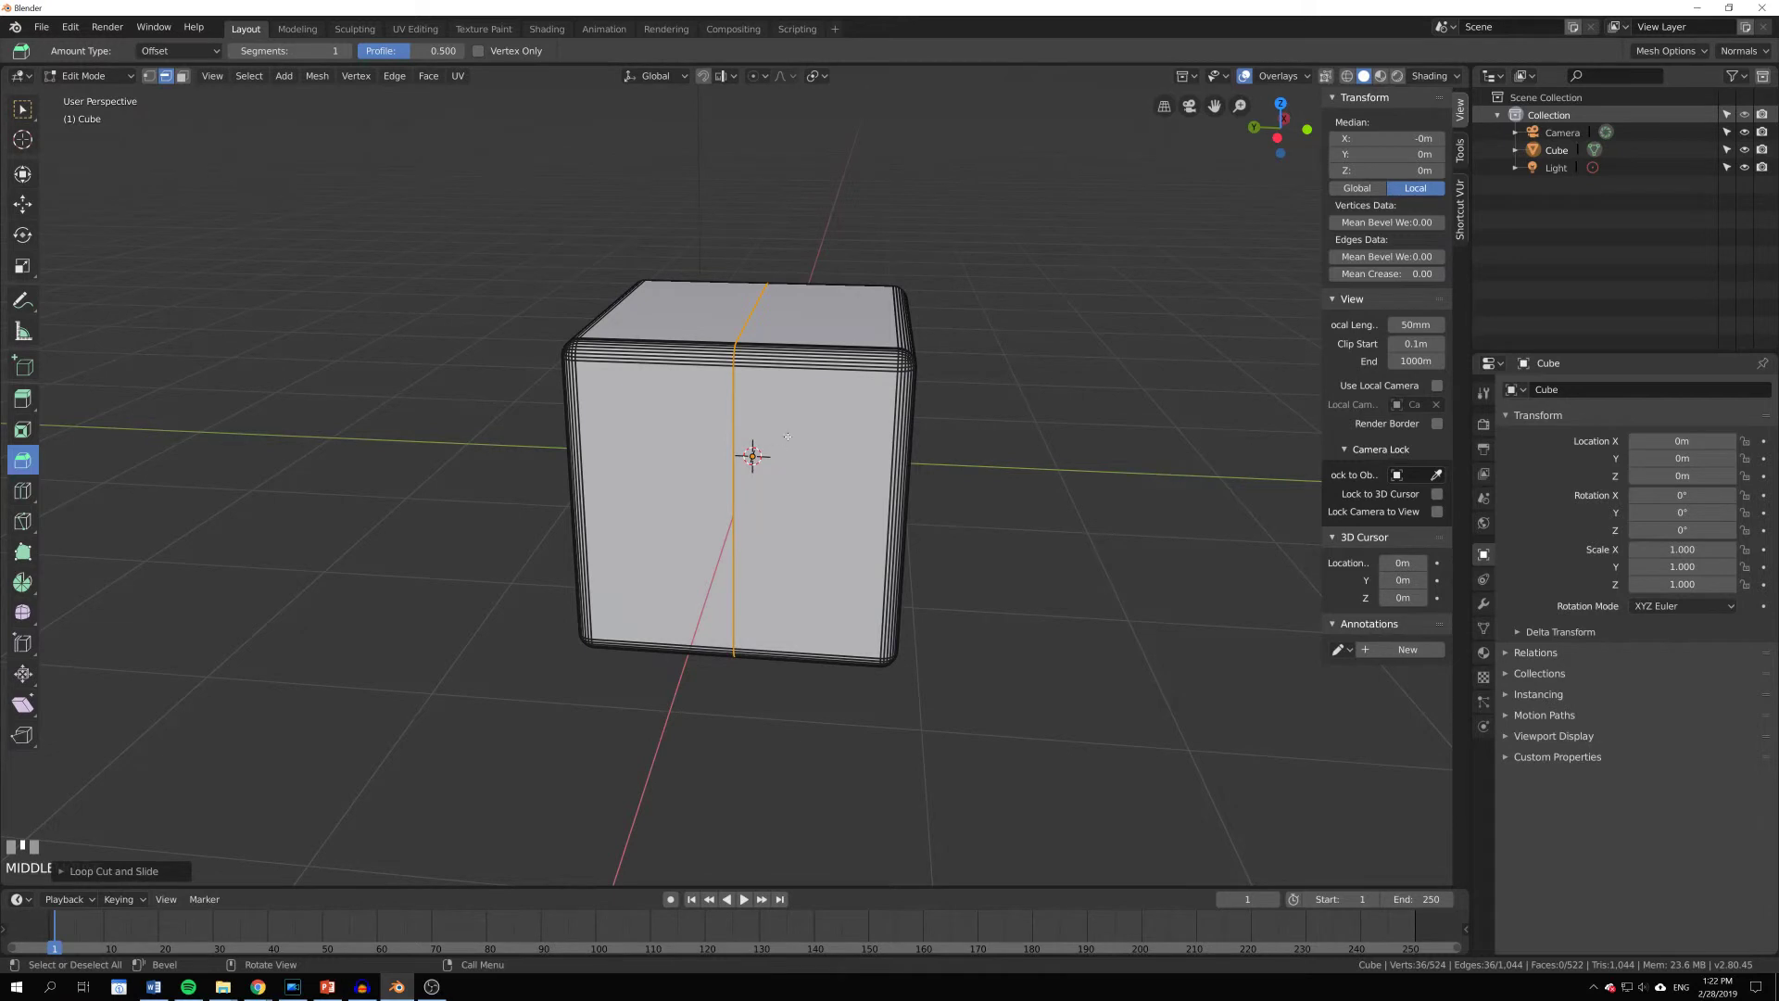
key(ctrl+b)
scroll(828, 455, down, 4)
scroll(828, 456, down, 1)
scroll(828, 456, down, 1)
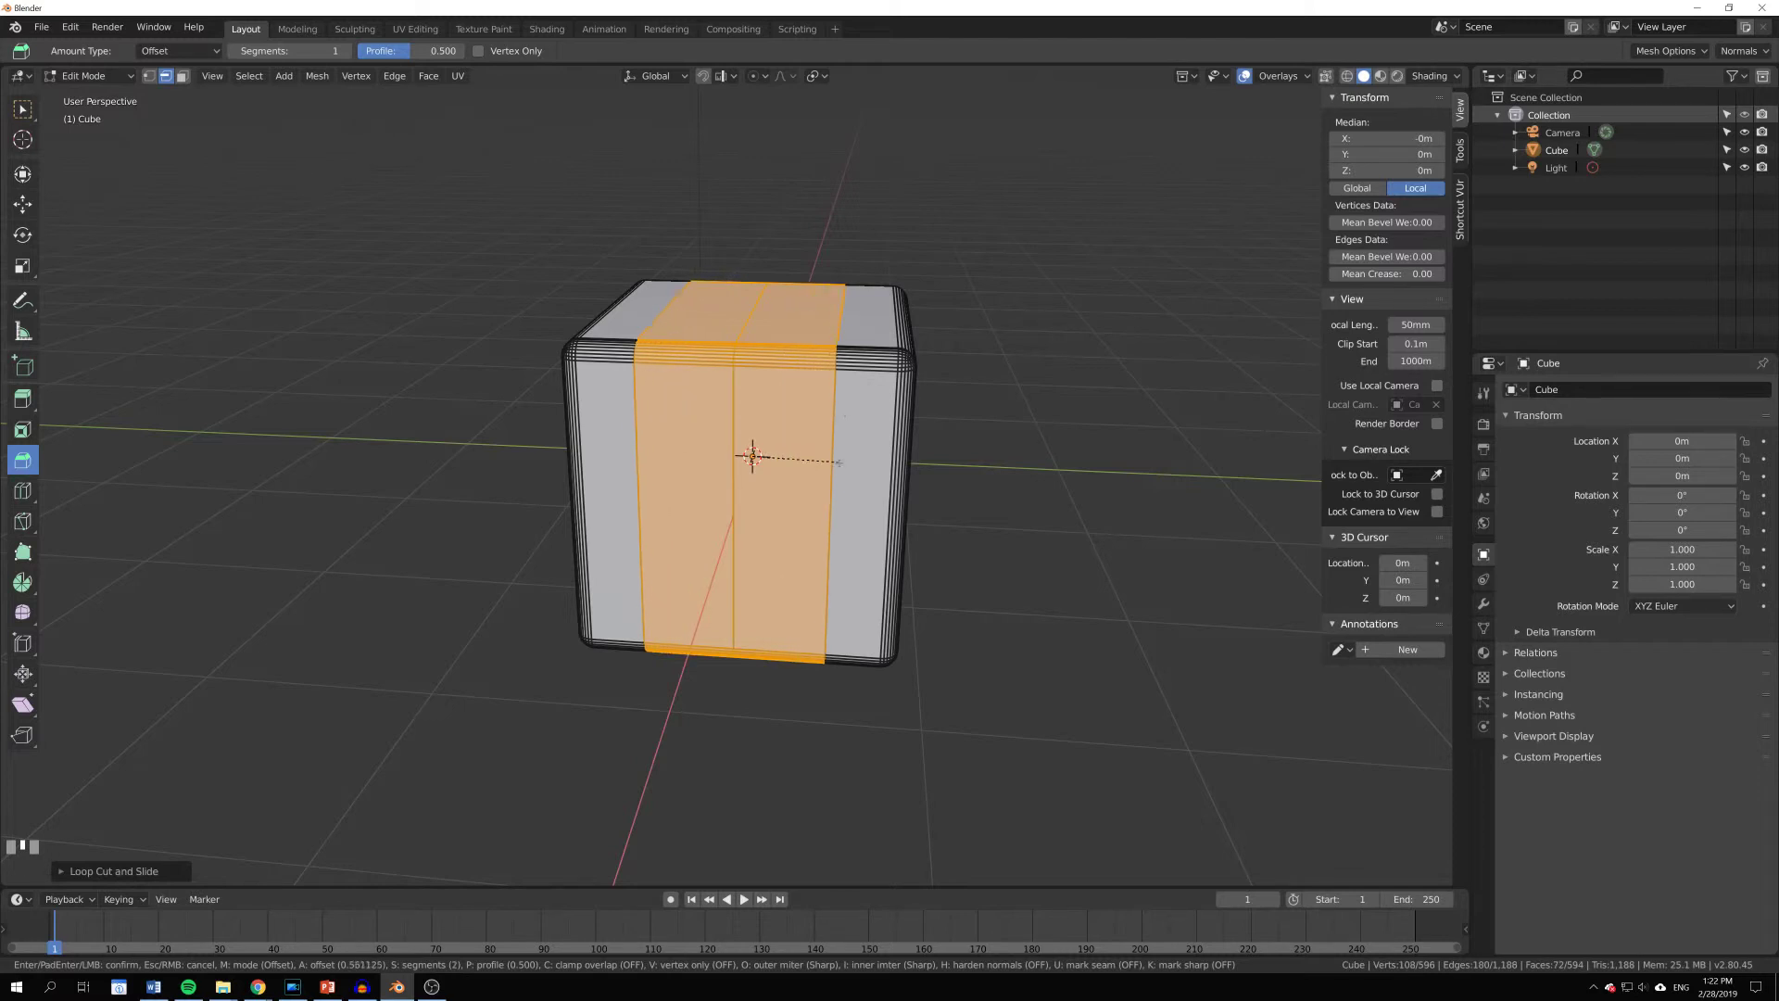
click(833, 462)
Step: Select the whole middle edge loop and scale it outward to about 1.21, forming a raised ridge around the cube
alt+click(757, 314)
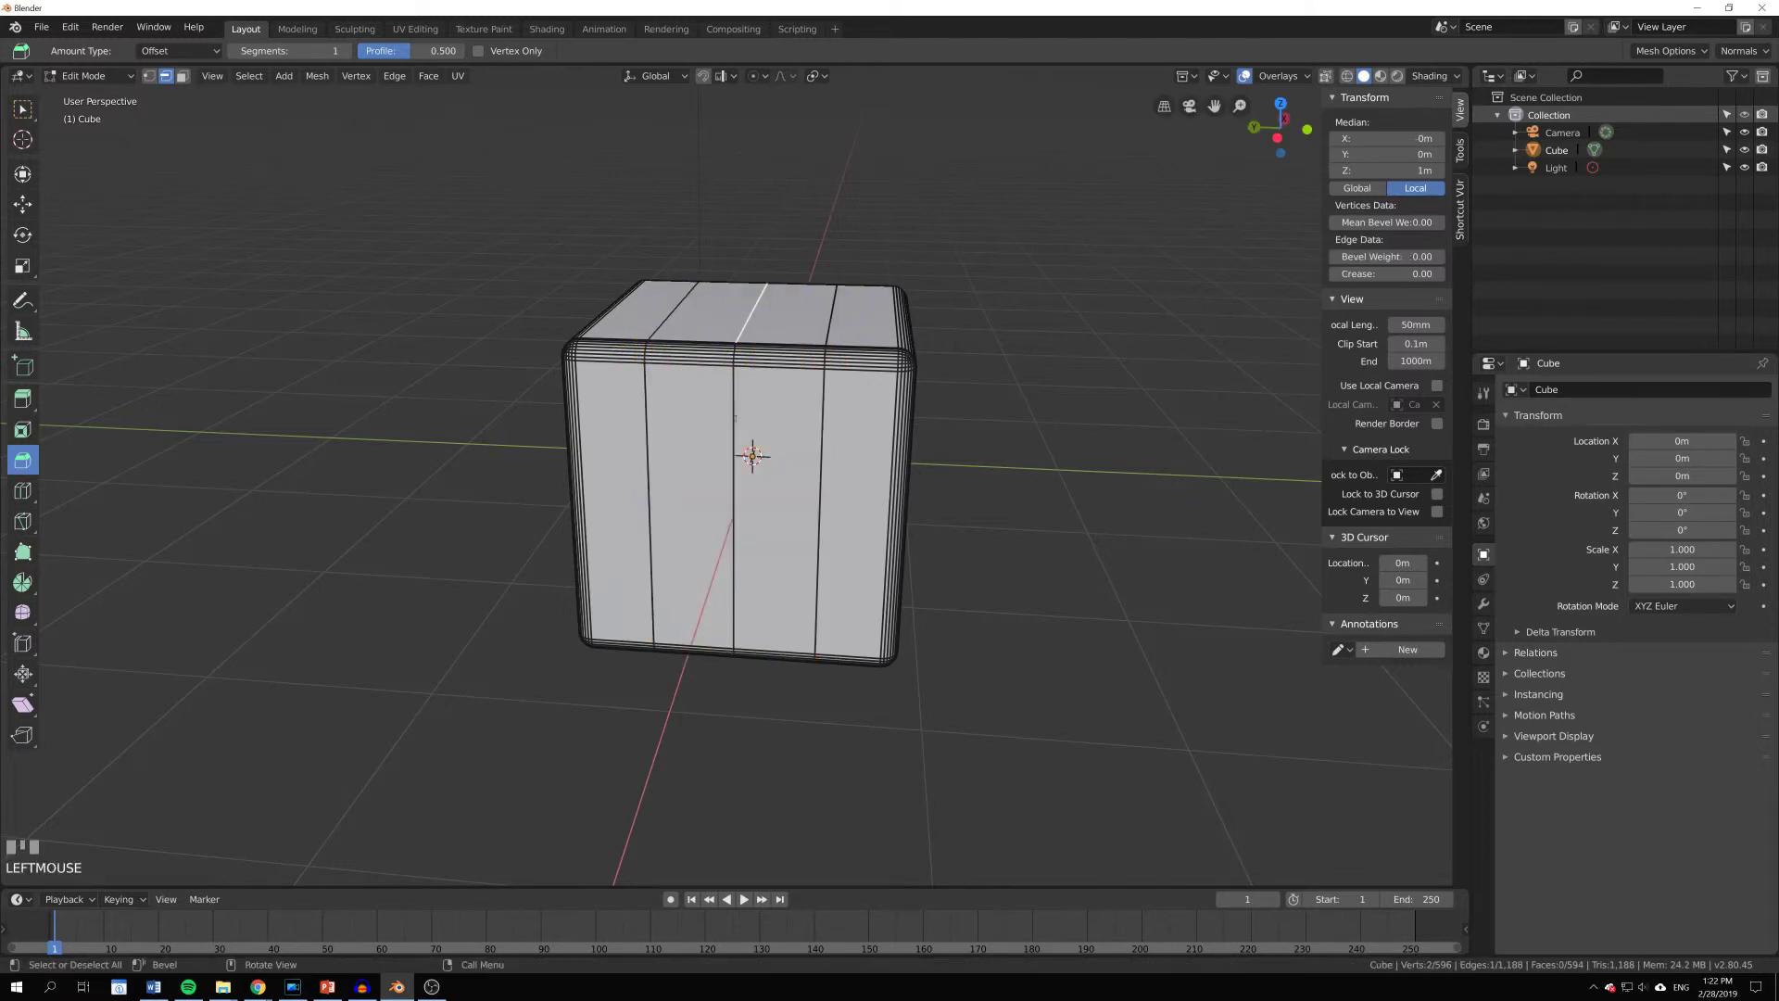
key(space)
click(736, 364)
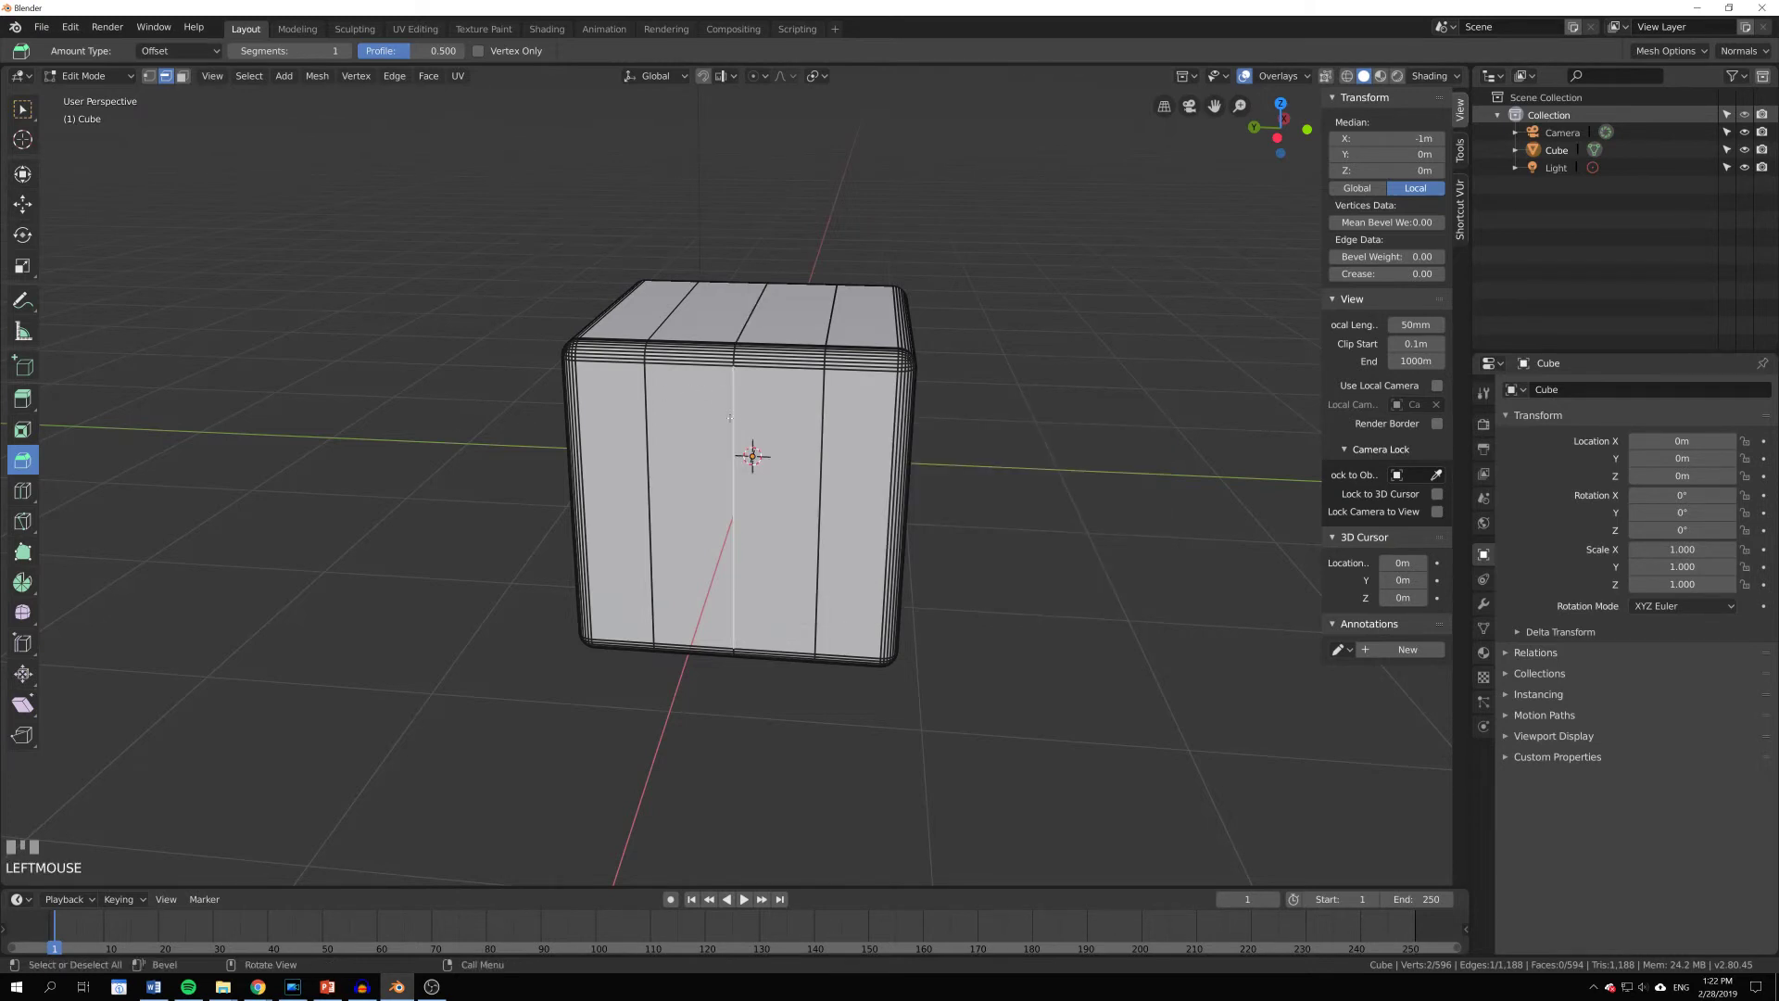
middle_drag(746, 382, 773, 425)
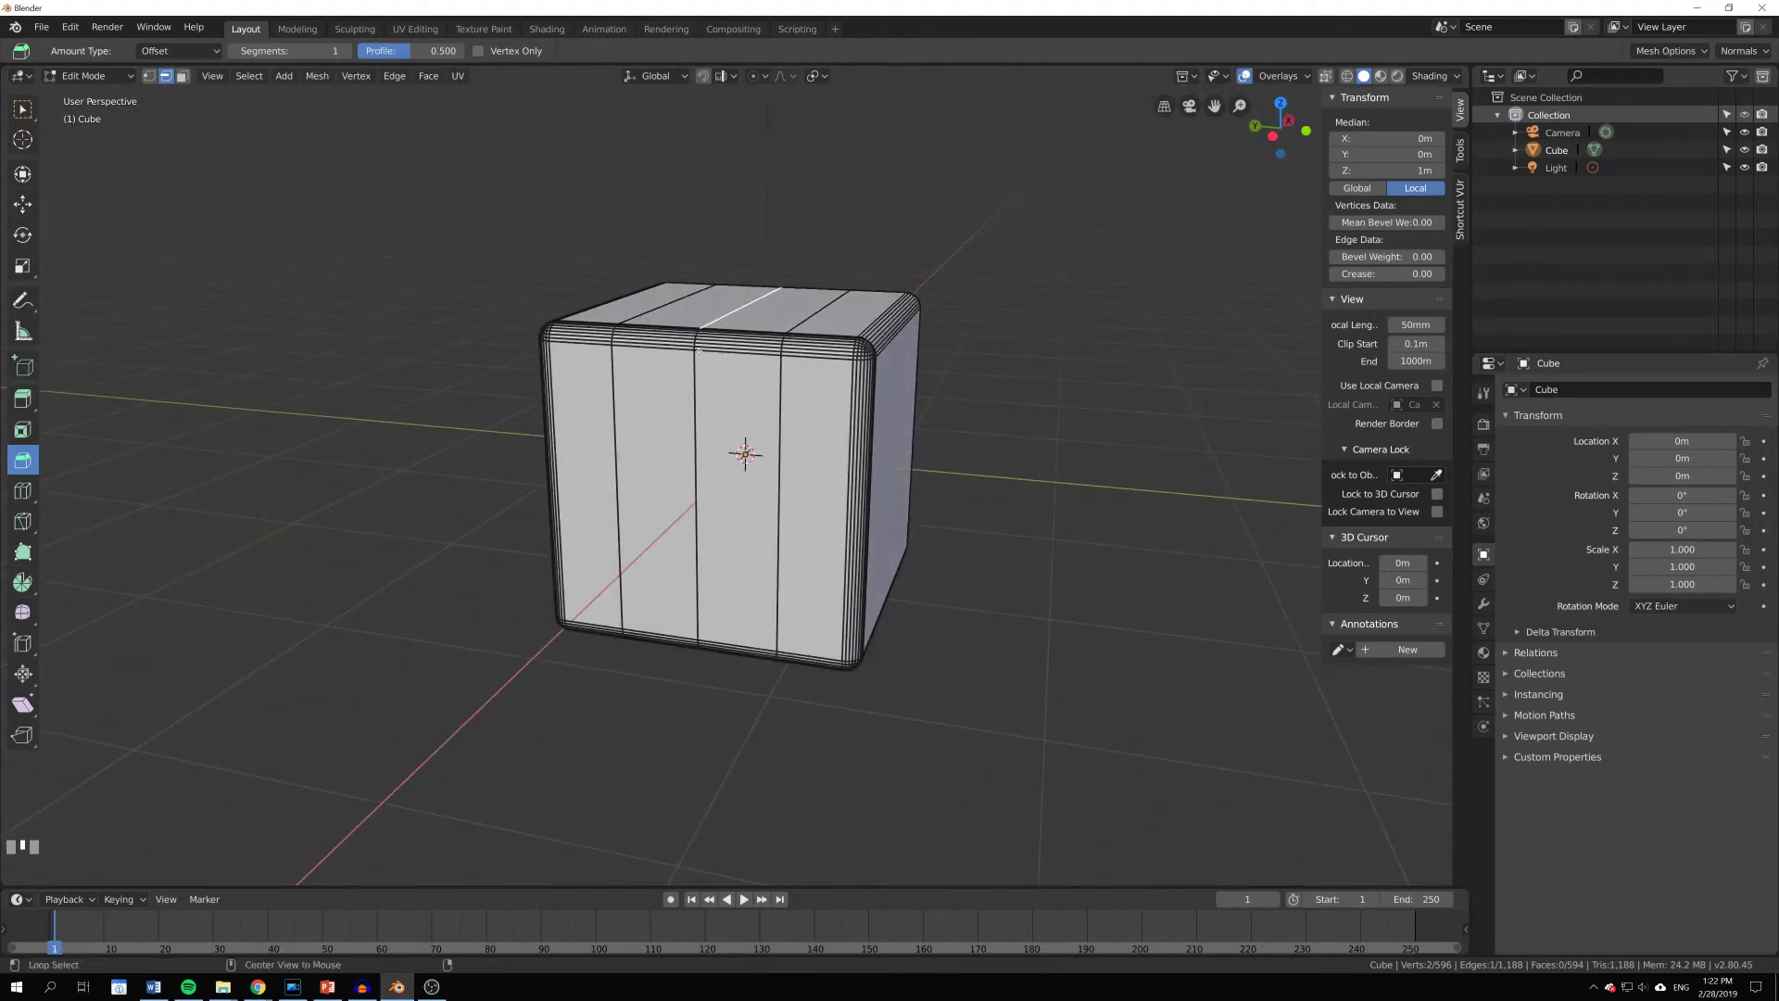
alt+click(691, 436)
middle_drag(693, 434, 1065, 443)
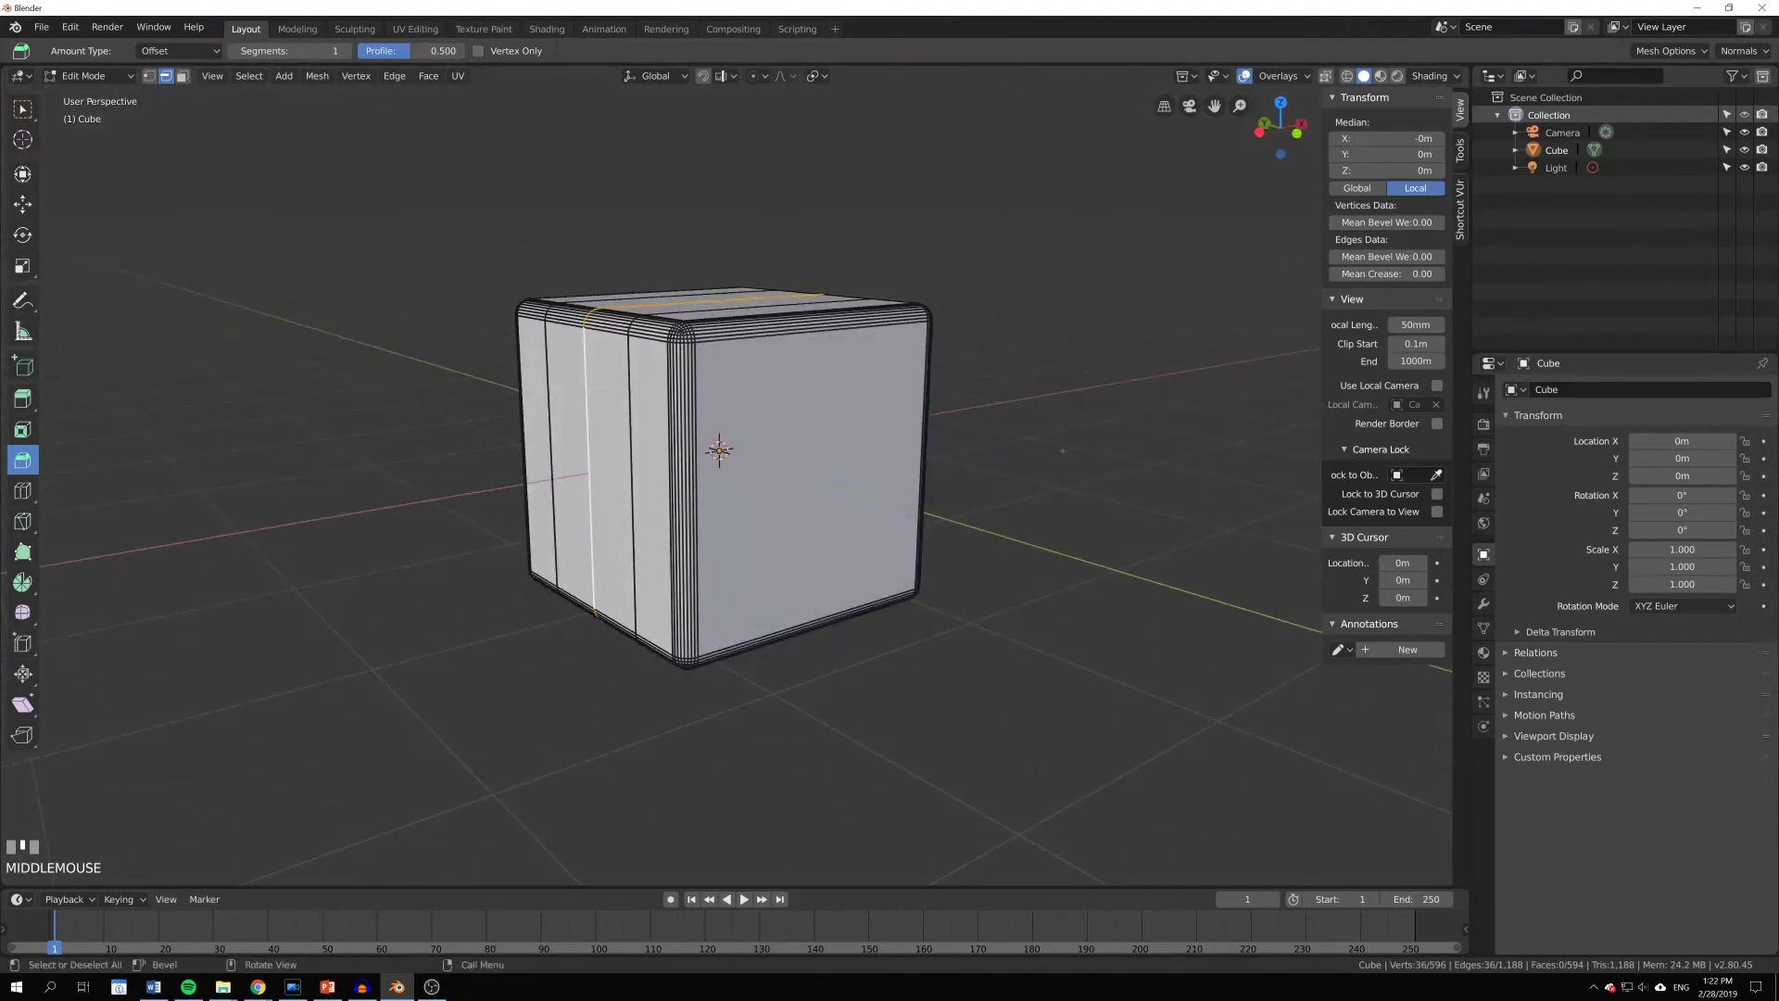
key(s)
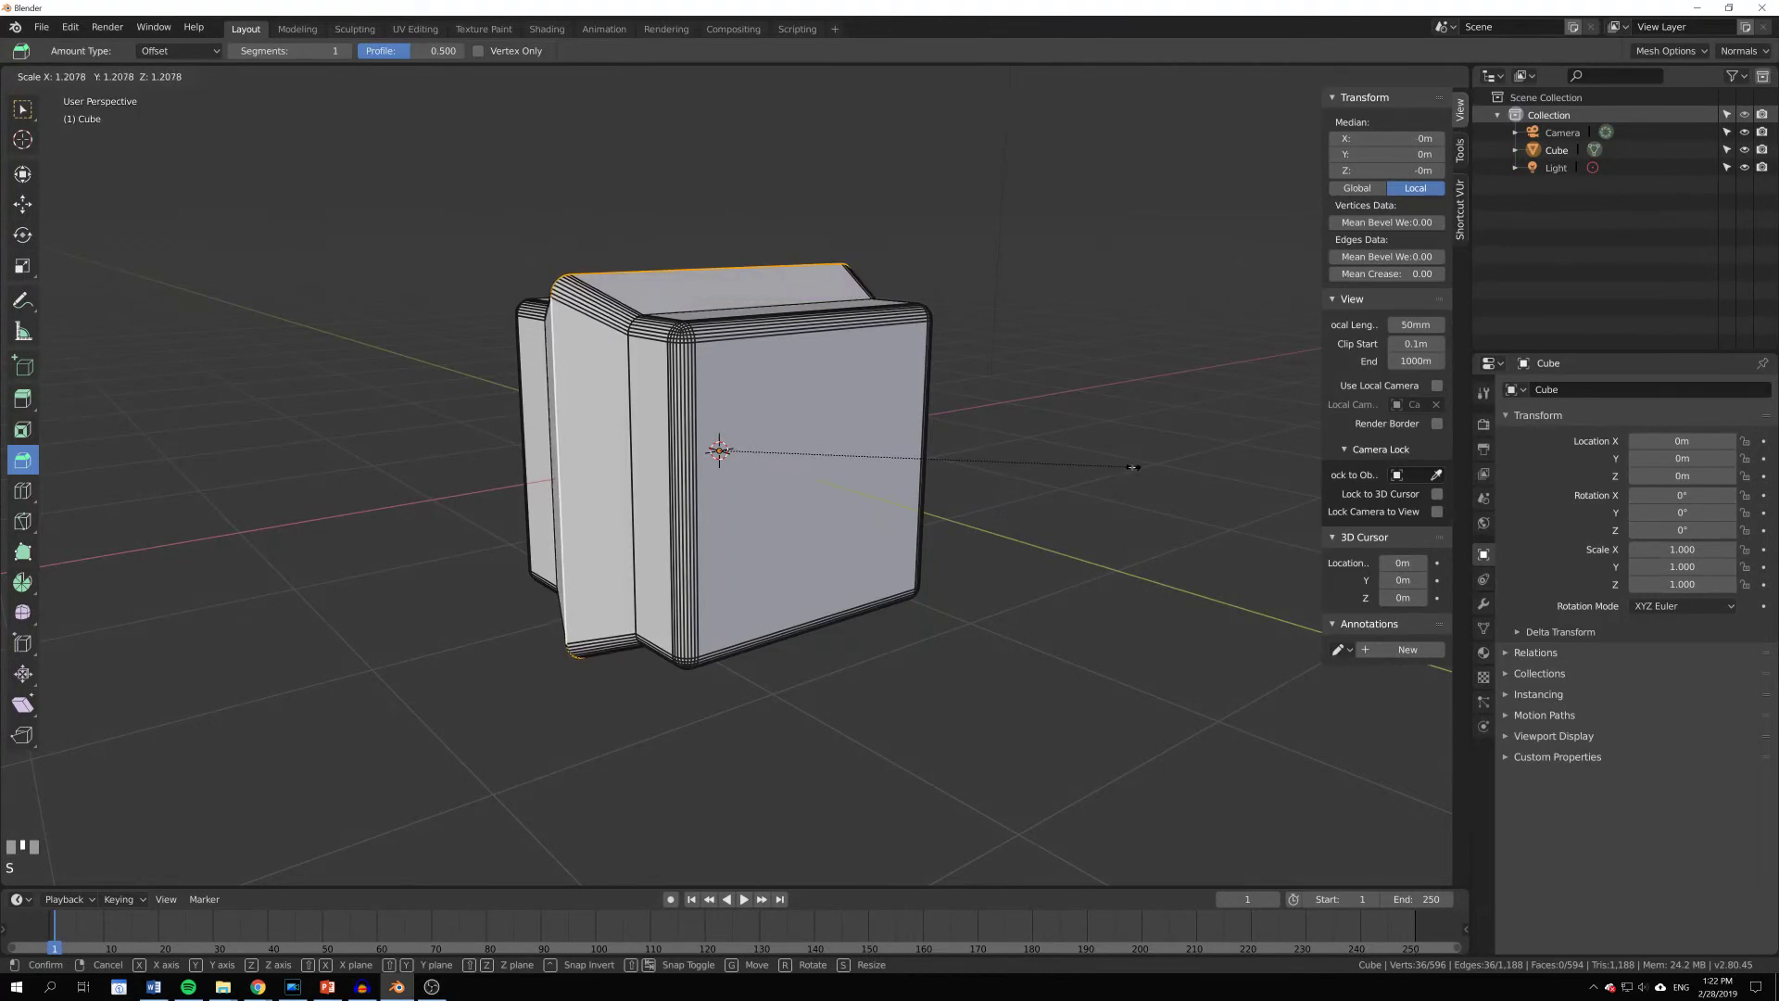
click(1132, 467)
Step: Bevel the raised edge loop with one segment to turn its sharp crest into a flat band
key(ctrl+b)
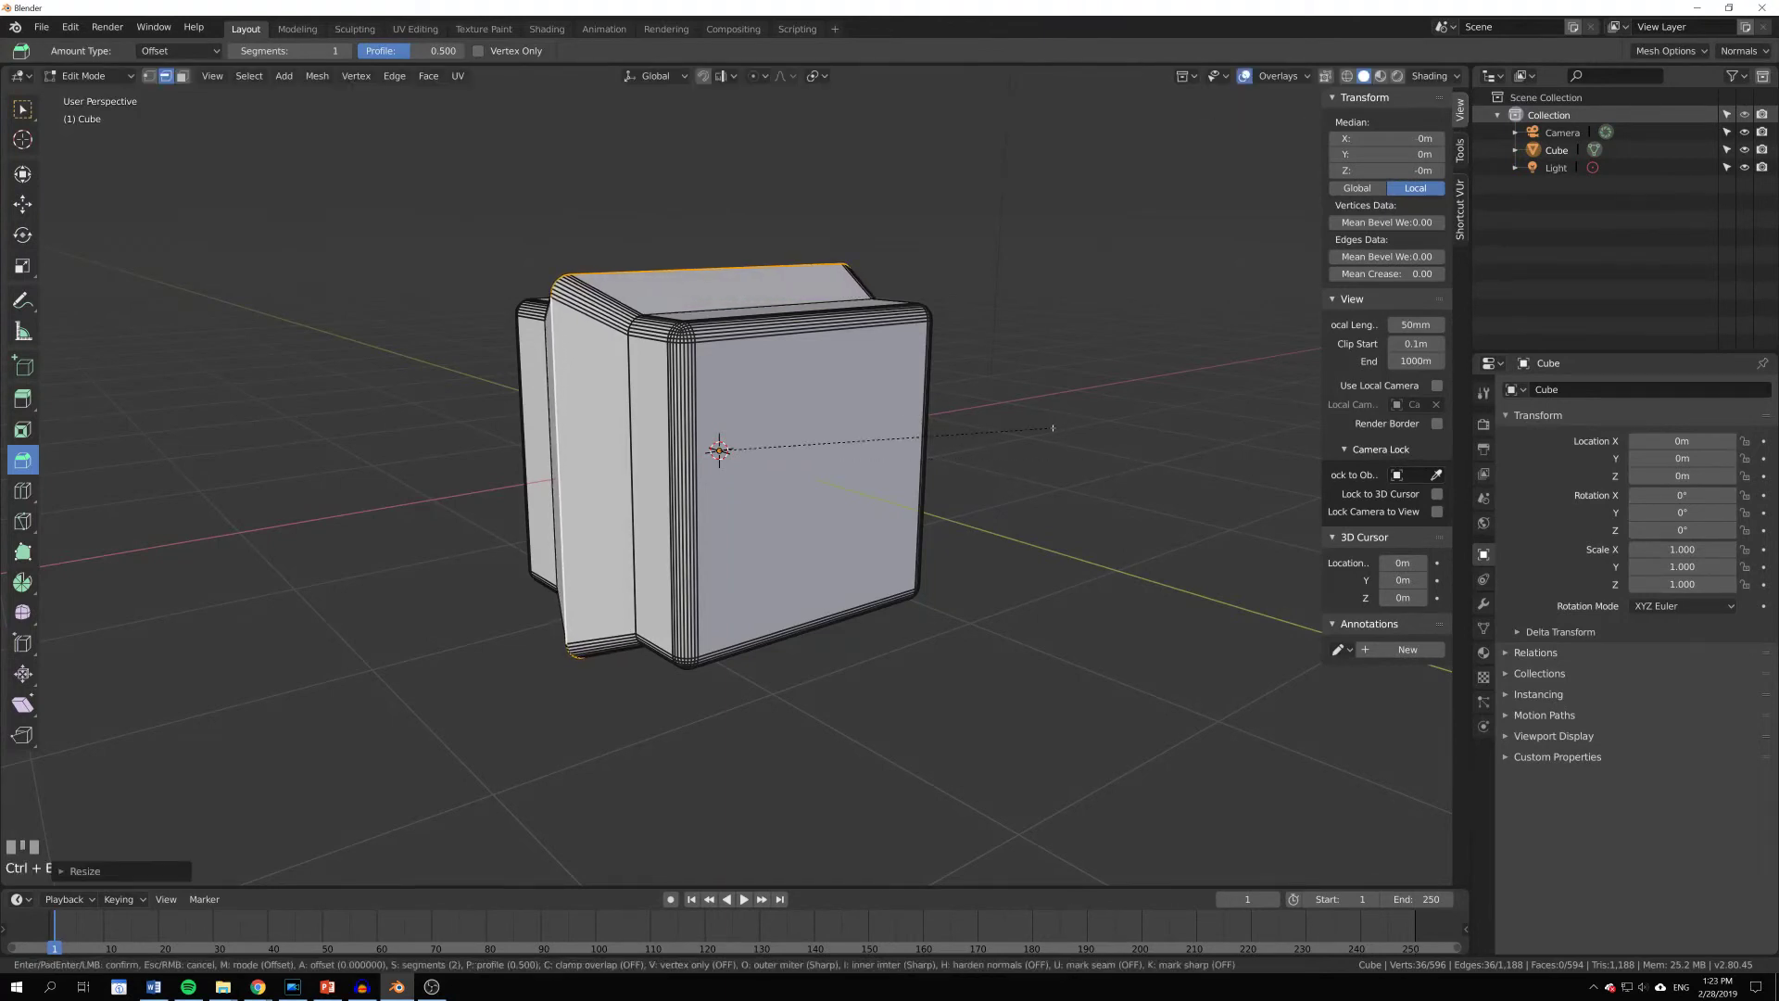
scroll(1071, 445, down, 1)
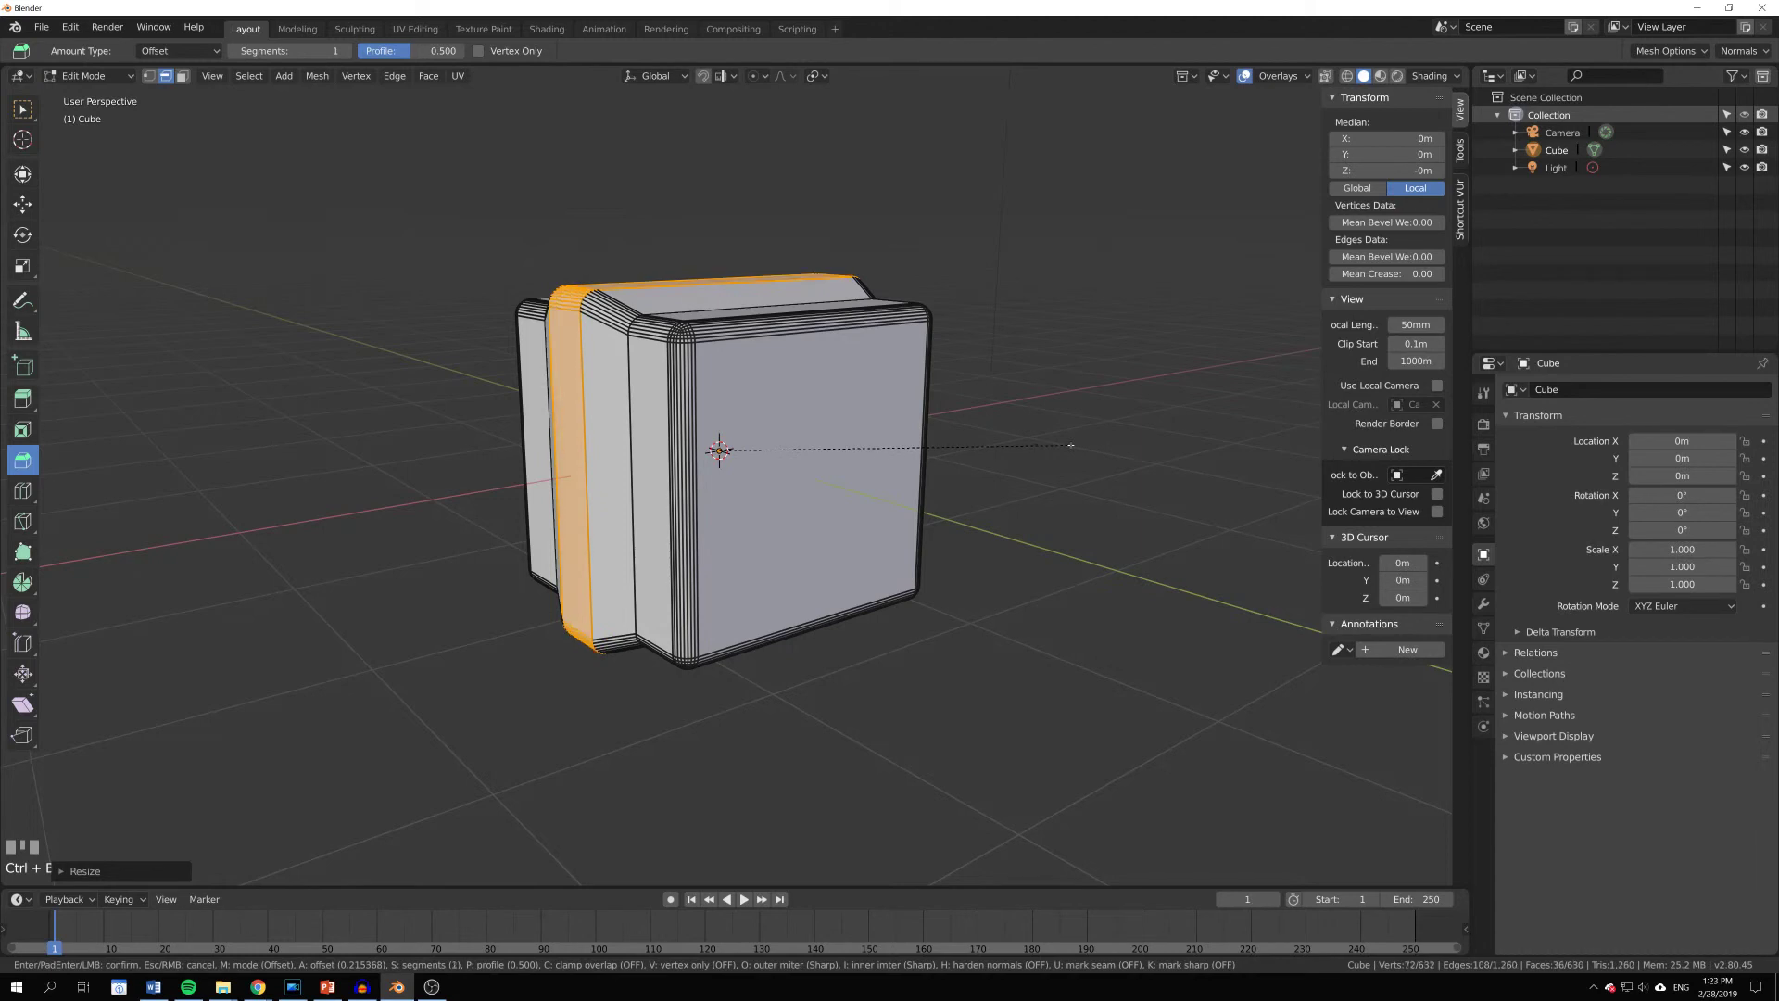
click(1078, 452)
Step: Scale the flat band outward until the cube measures about 2.35 m in X and Z, and check the shape in Object Mode
key(s)
click(1110, 468)
key(Tab)
middle_drag(914, 420, 715, 445)
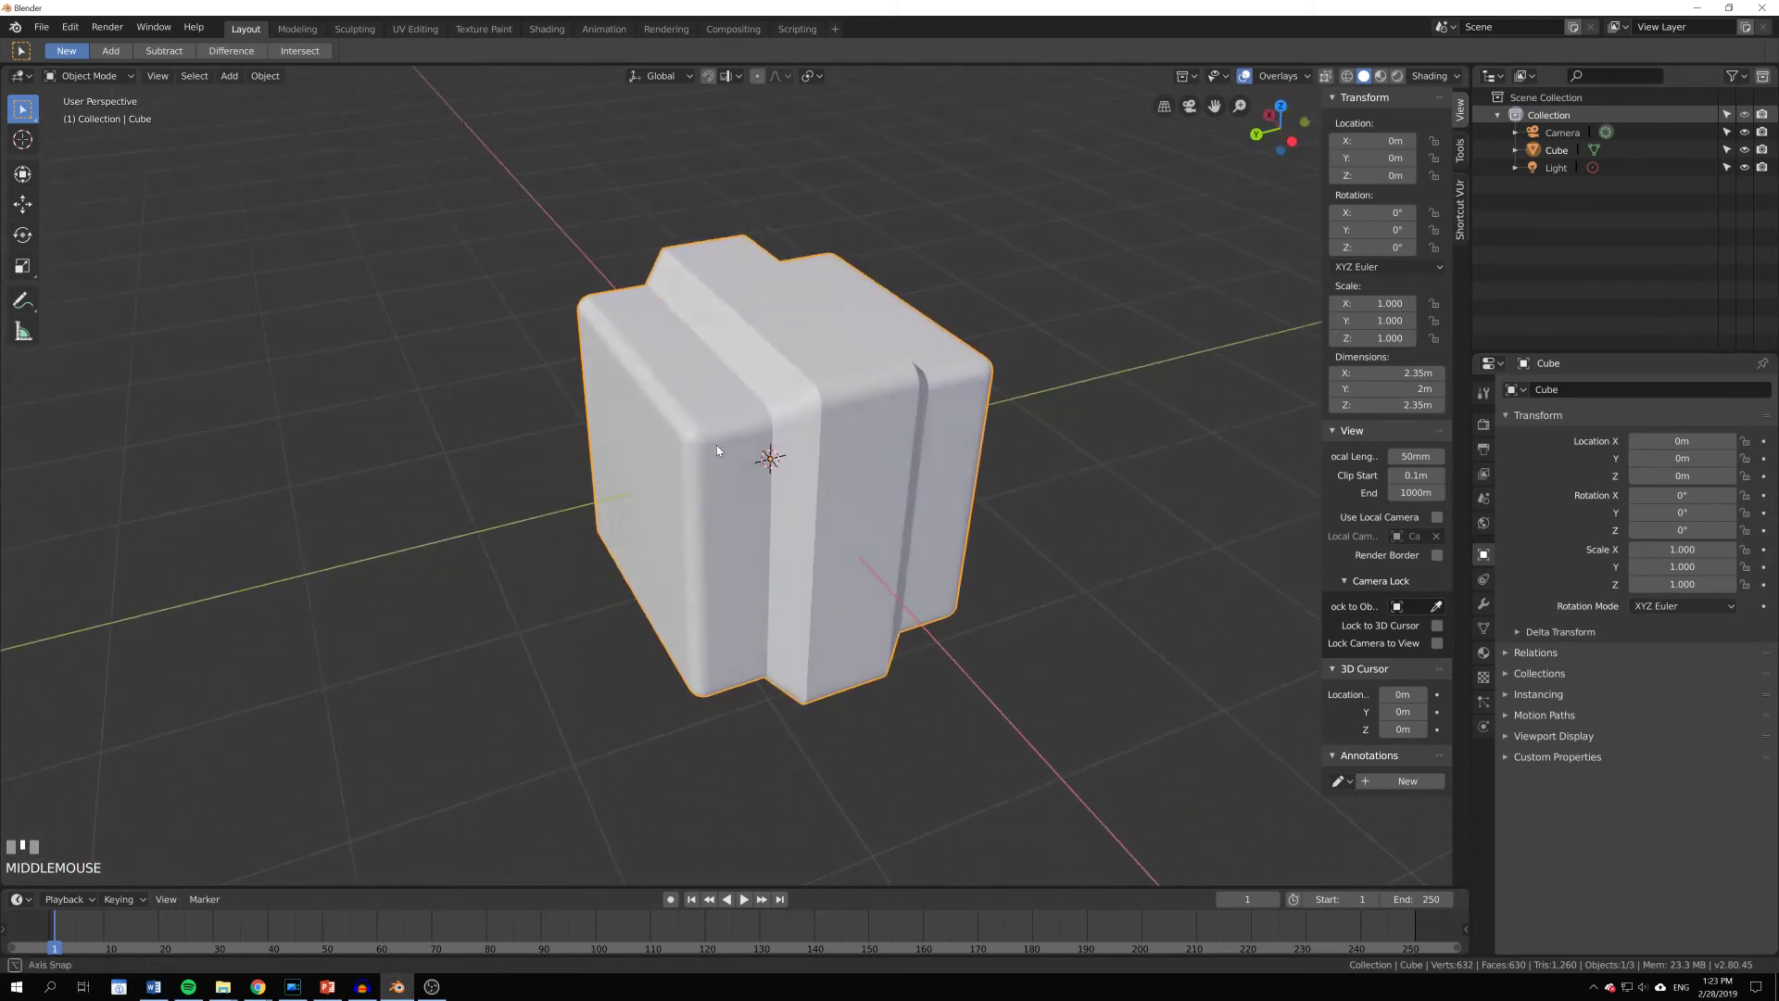
Step: Return to Edit Mode and activate the Extrude Region, Inset Faces, Bevel and Loop Cut tools one after another to review them
key(Tab)
shift+middle_drag(531, 378, 461, 403)
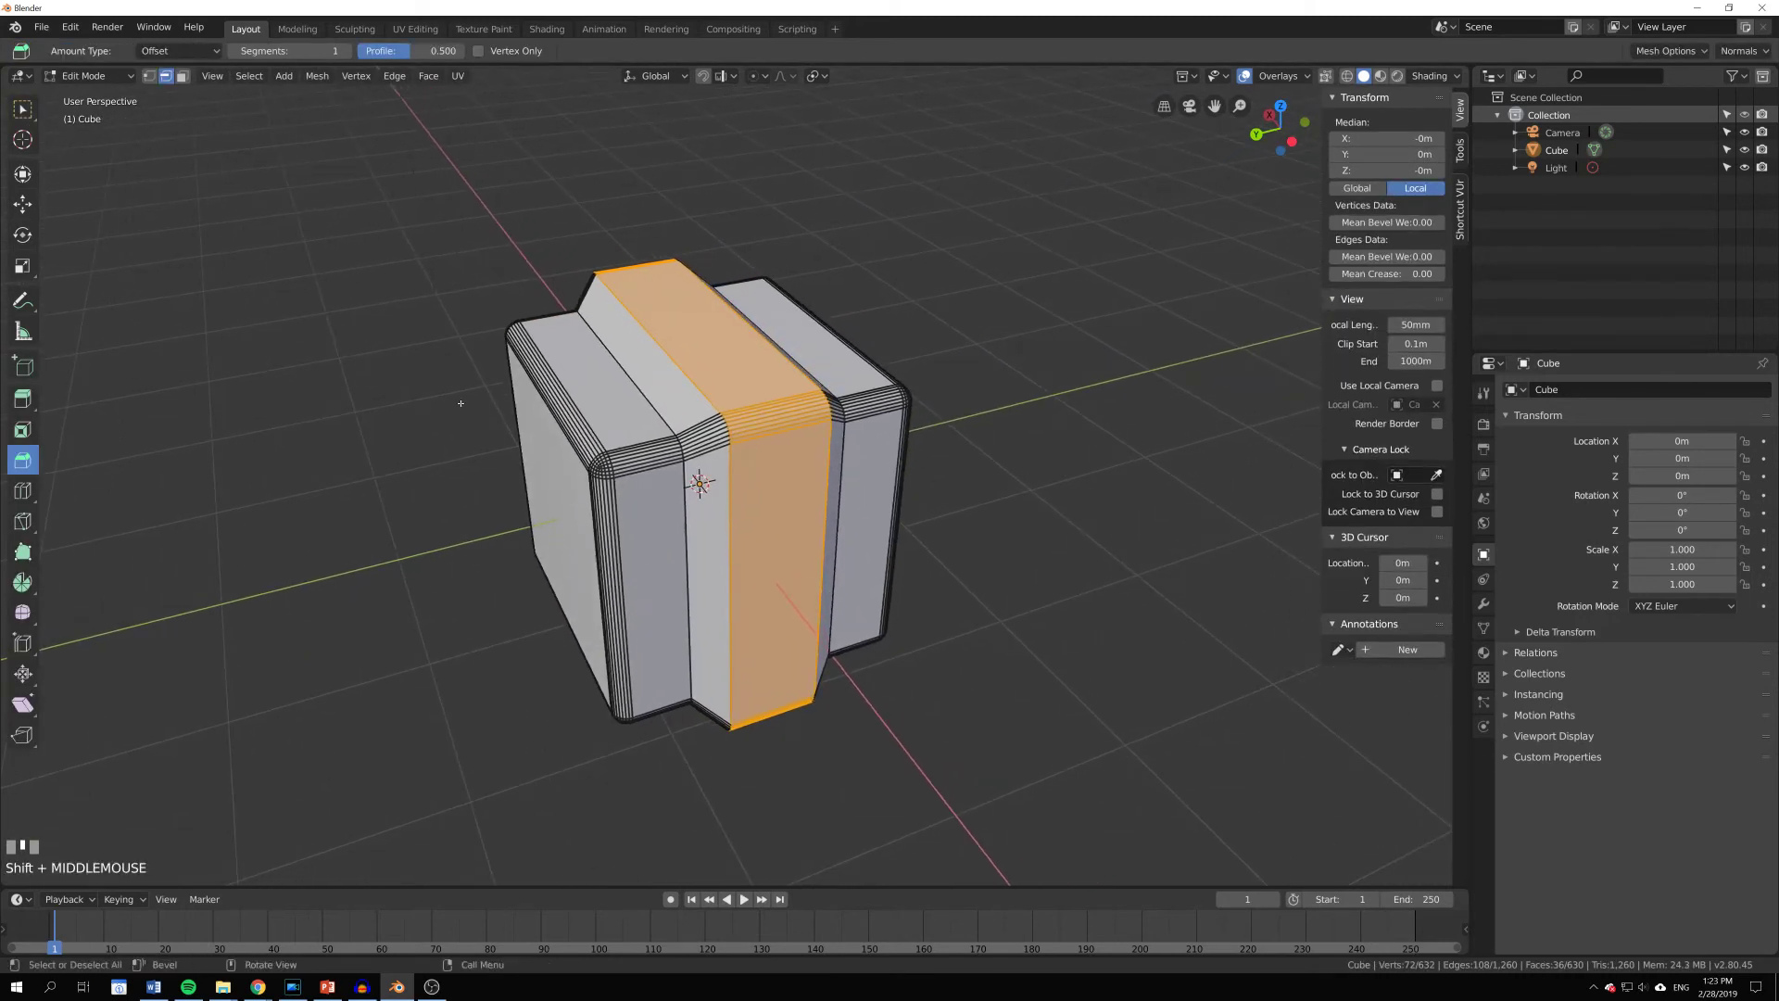
click(36, 400)
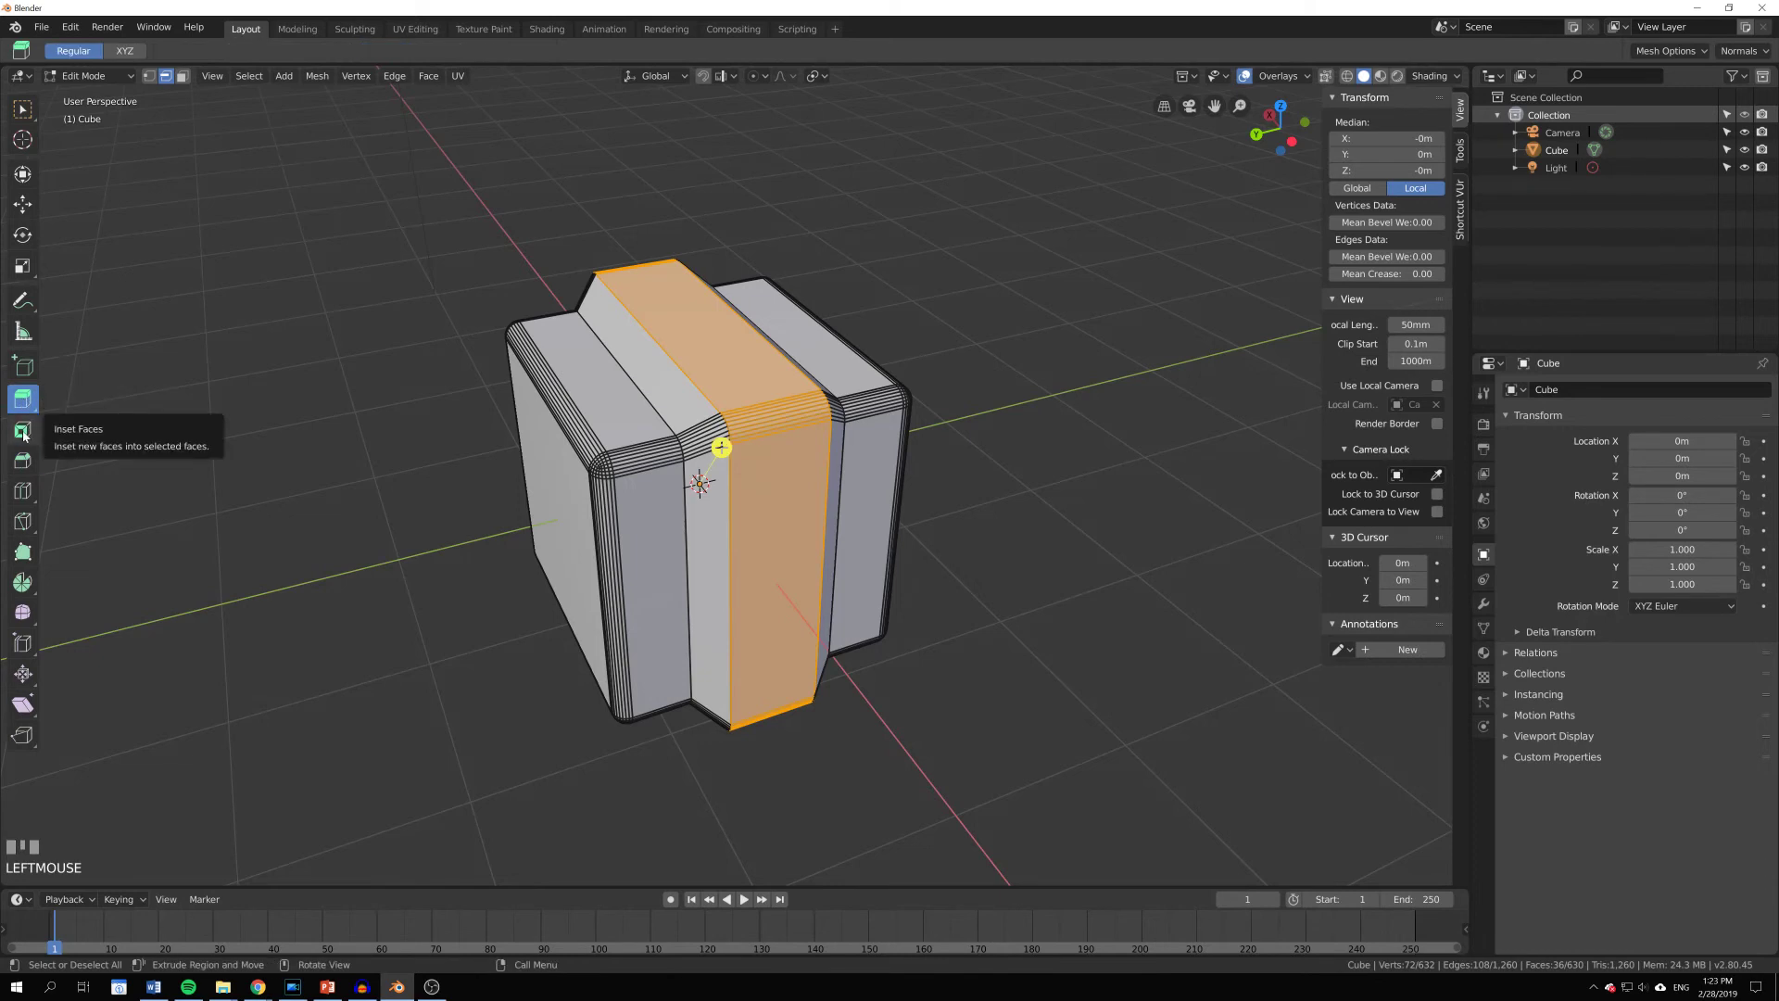
click(24, 431)
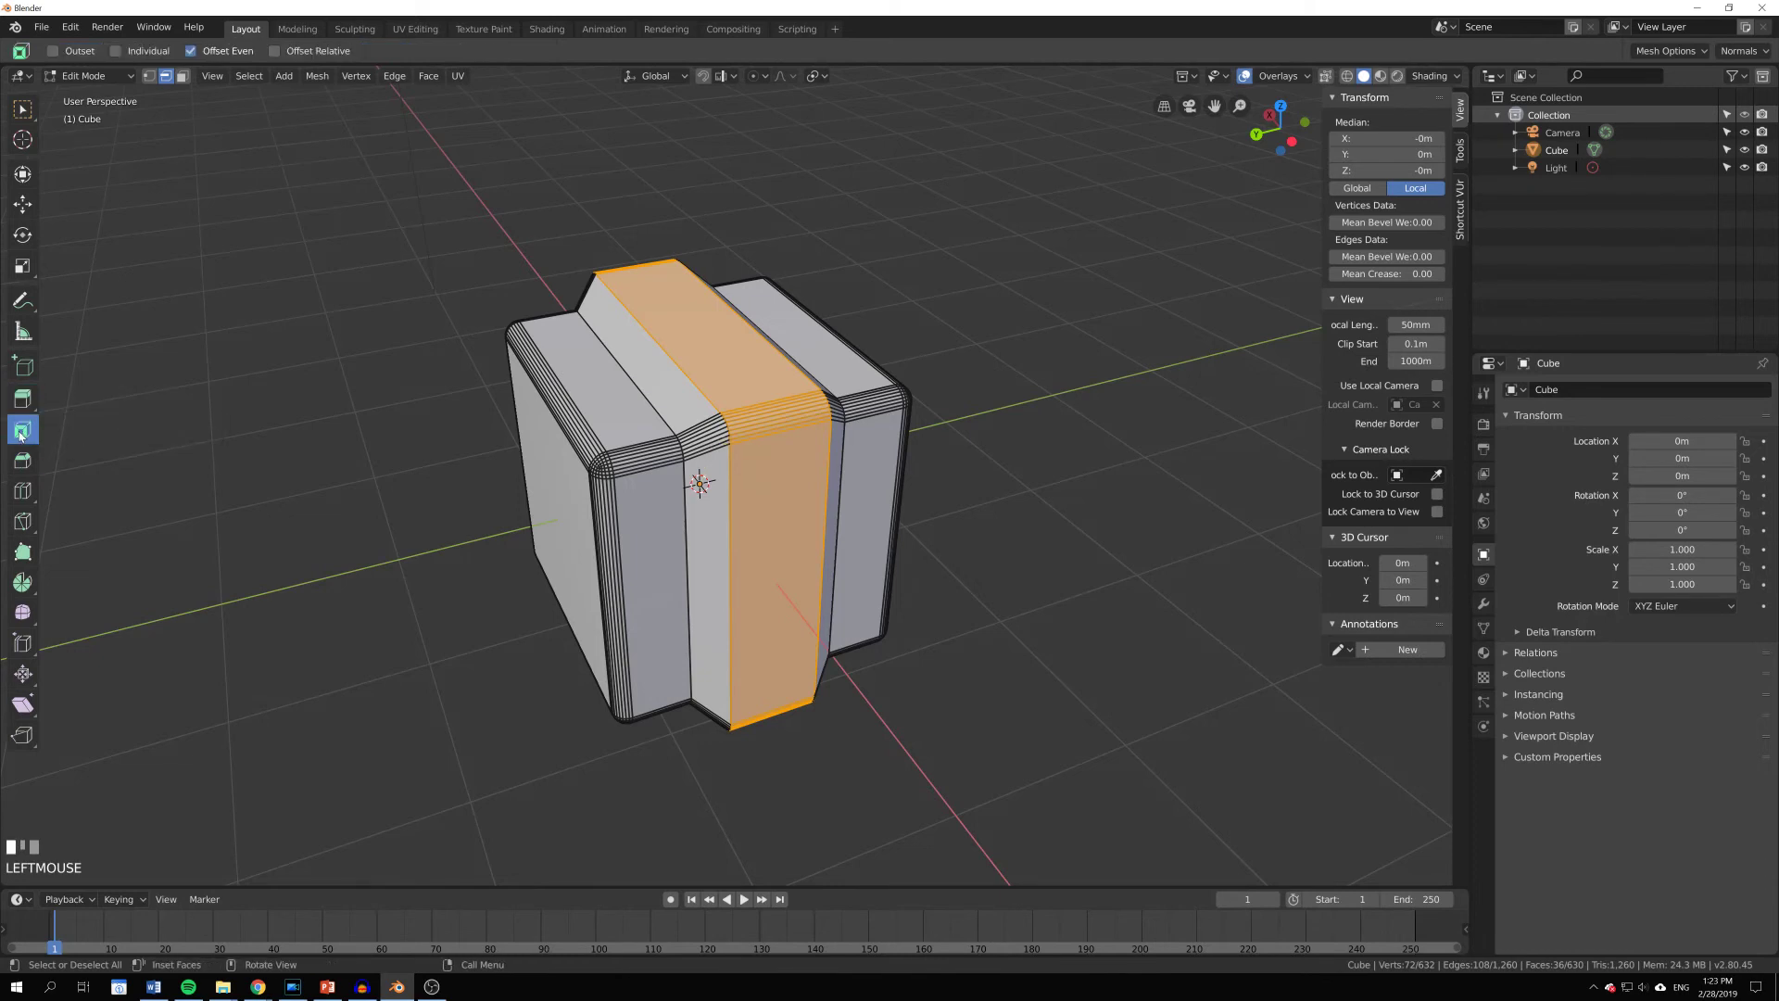
click(22, 462)
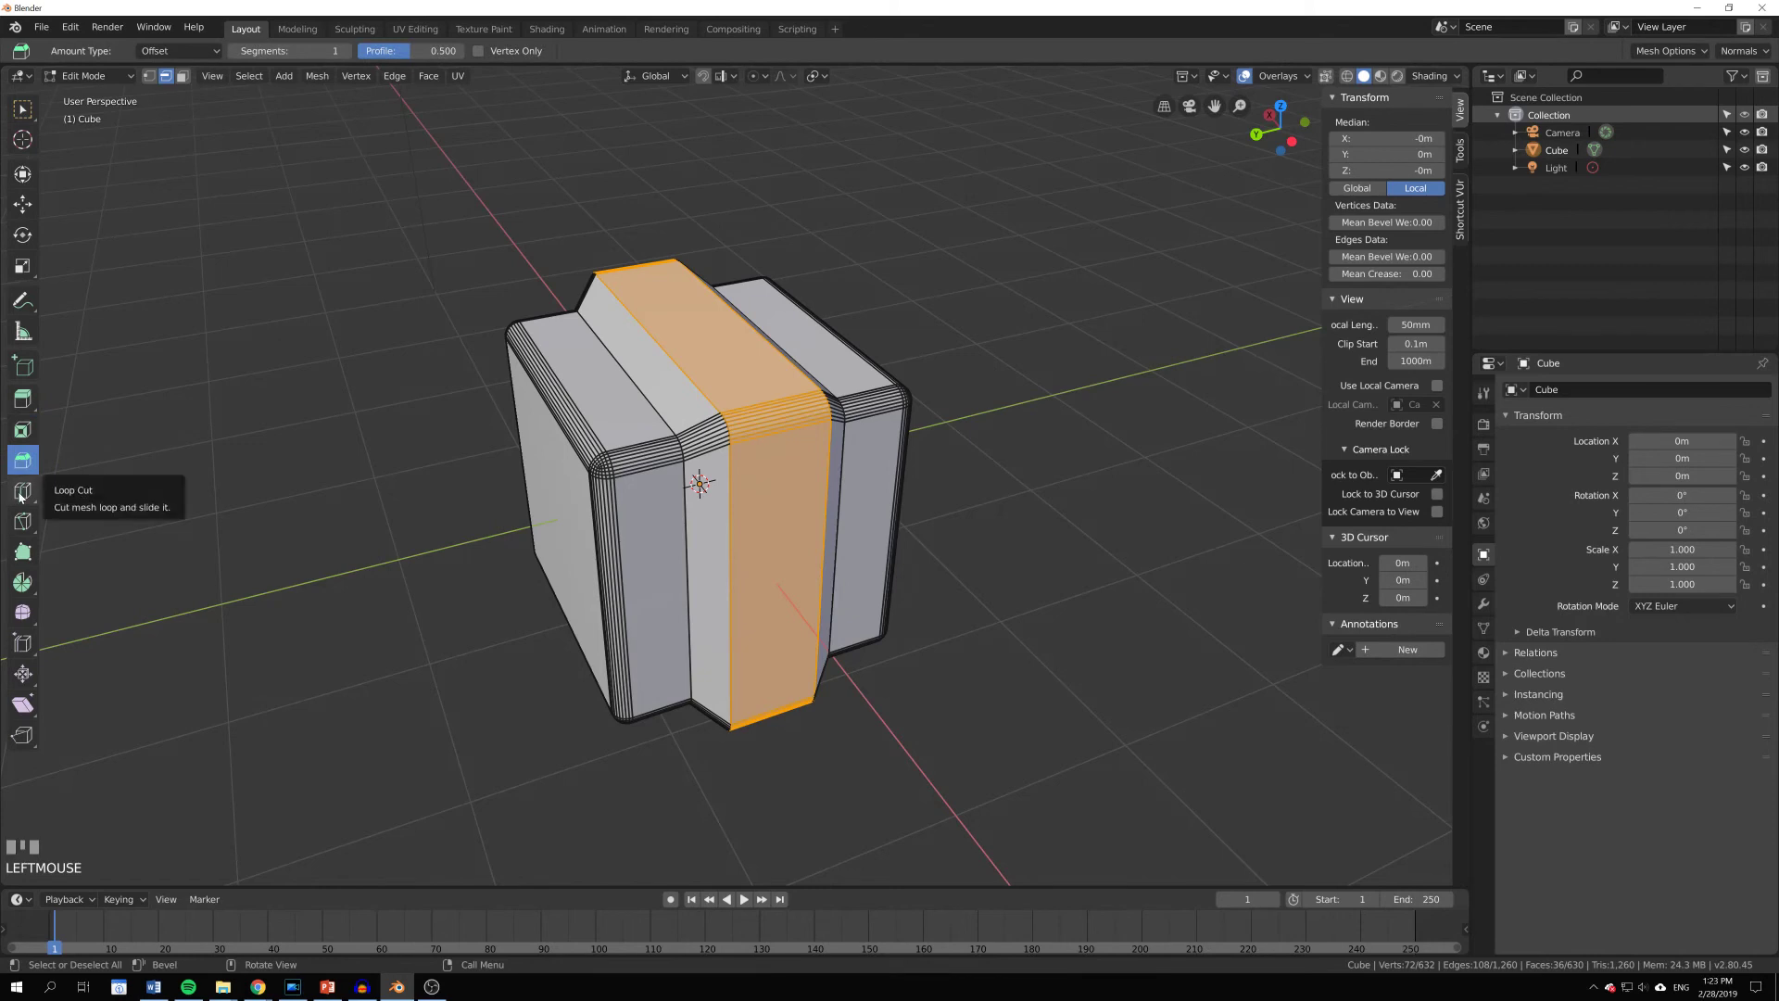
click(21, 494)
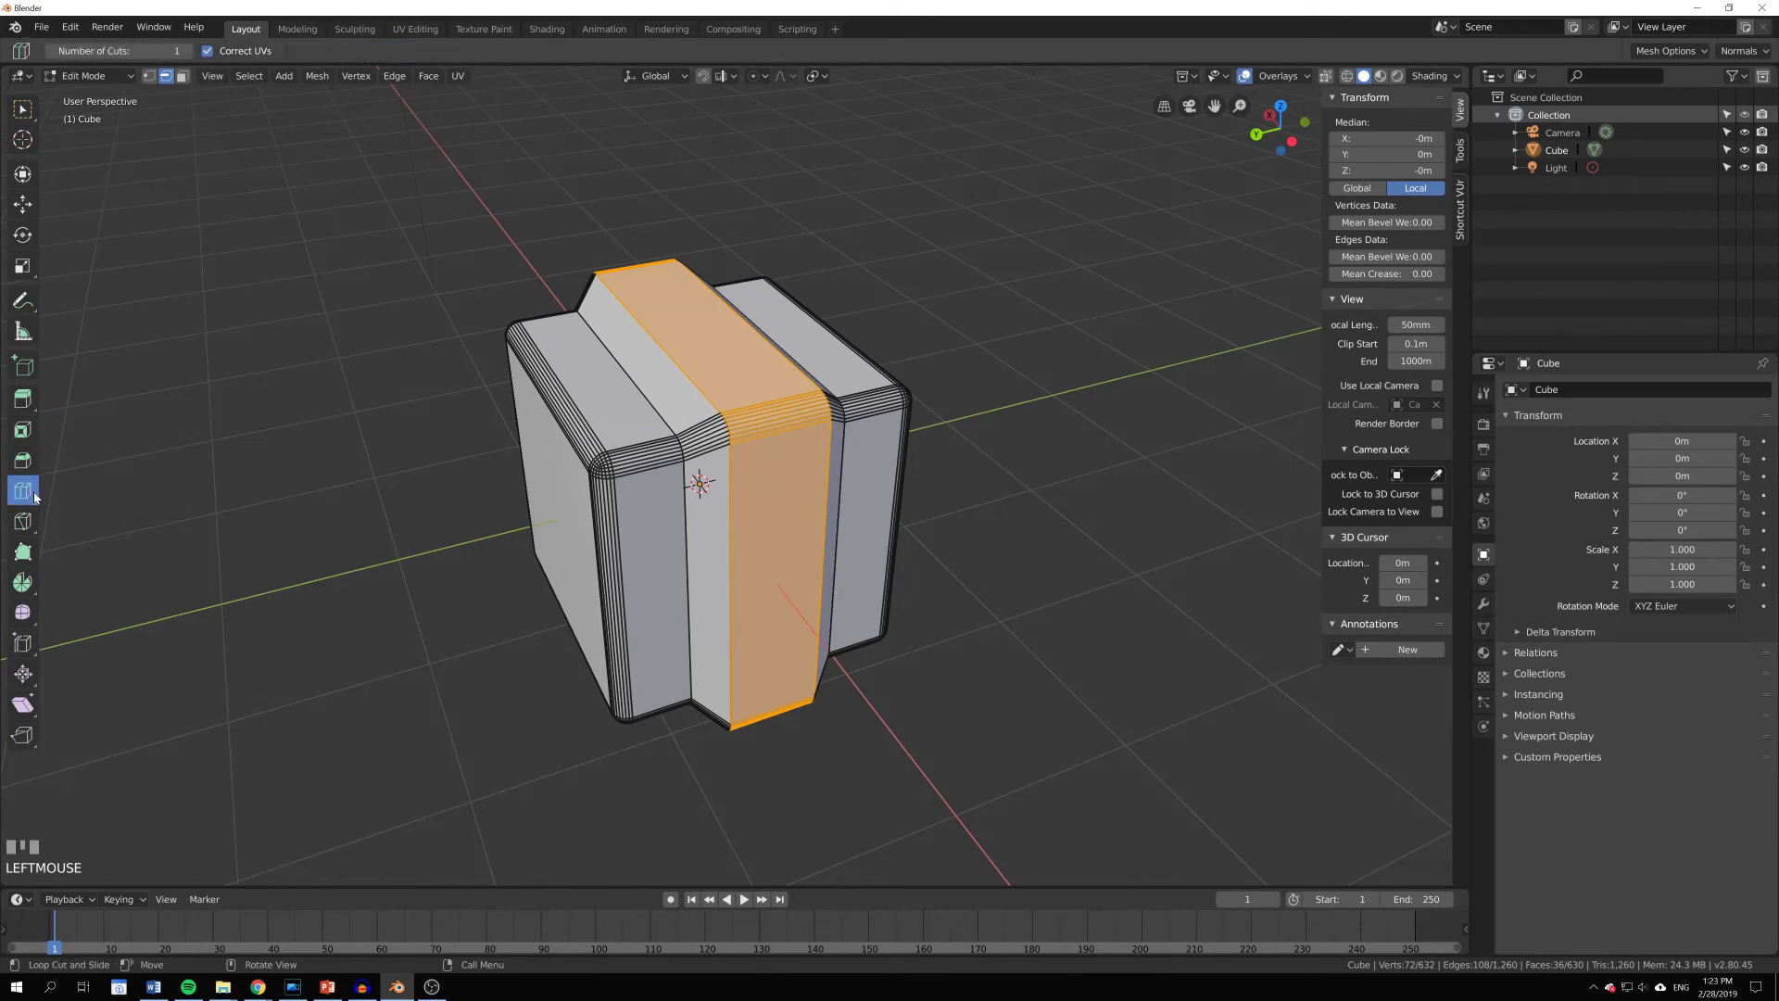